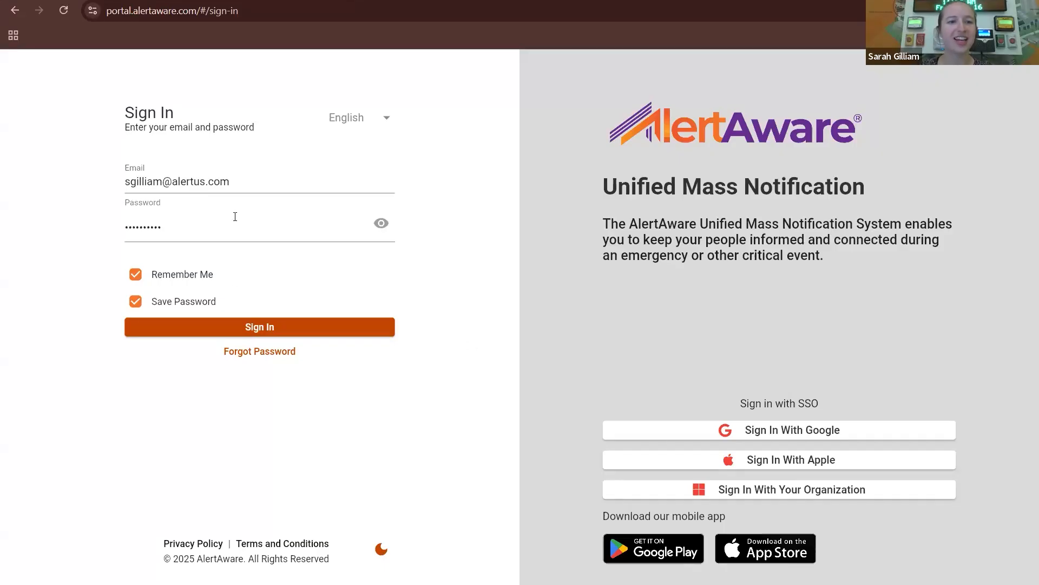
- Sign in to the portal with the saved credentials and open the Users list under Manage
click(342, 333)
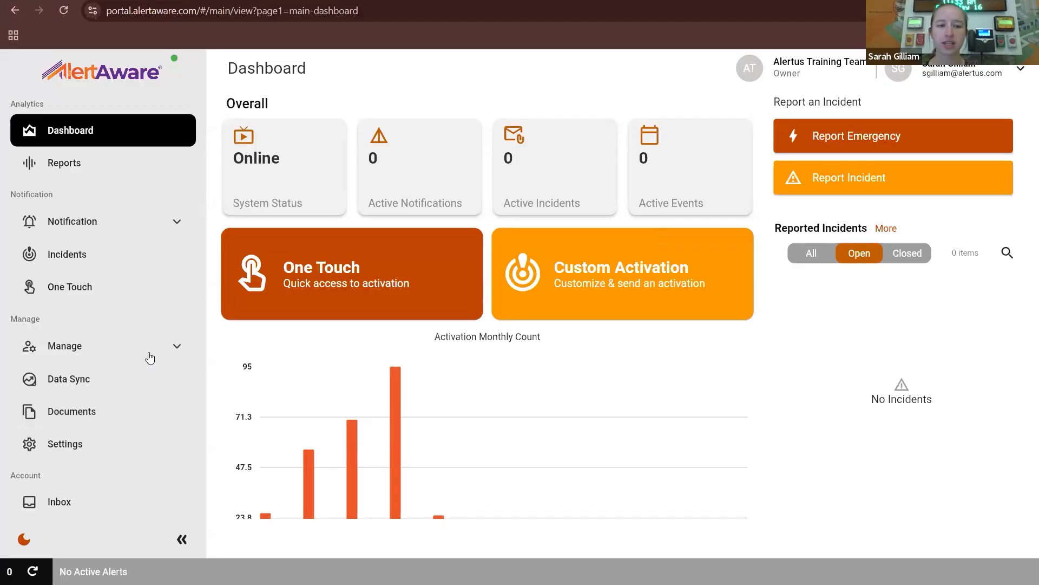
click(181, 350)
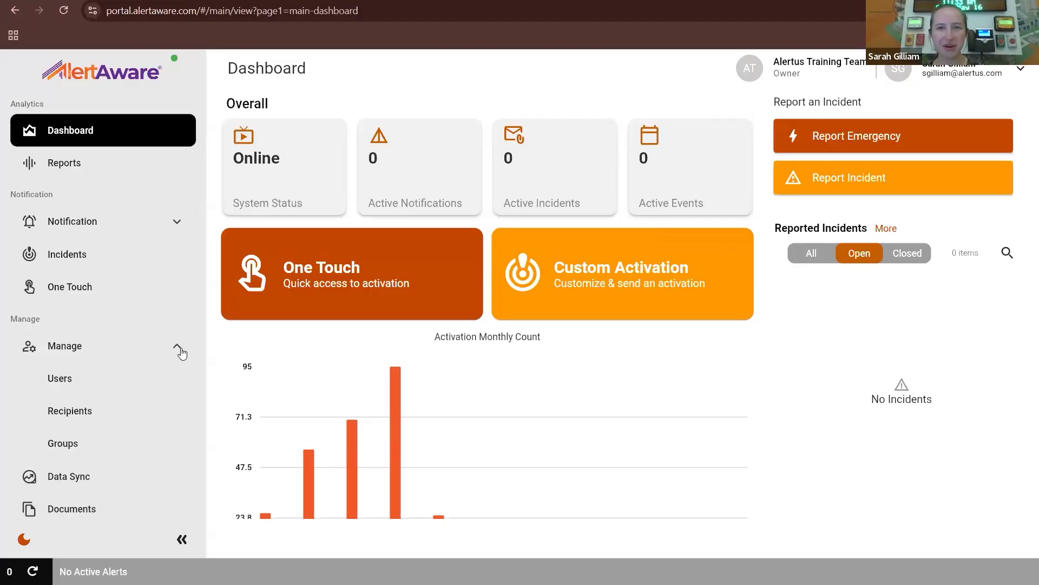
scroll(178, 349, down, 1)
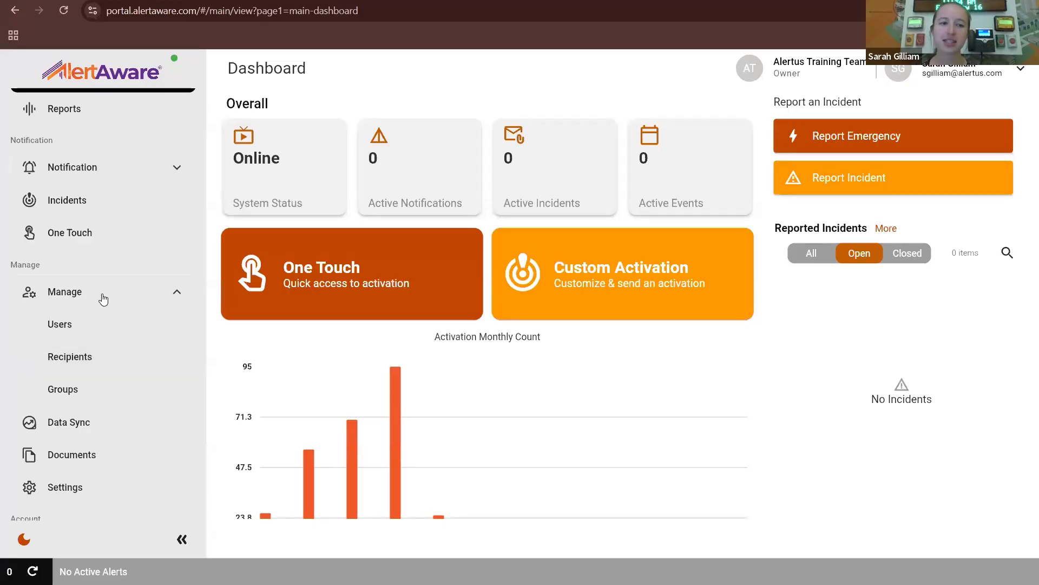
click(80, 323)
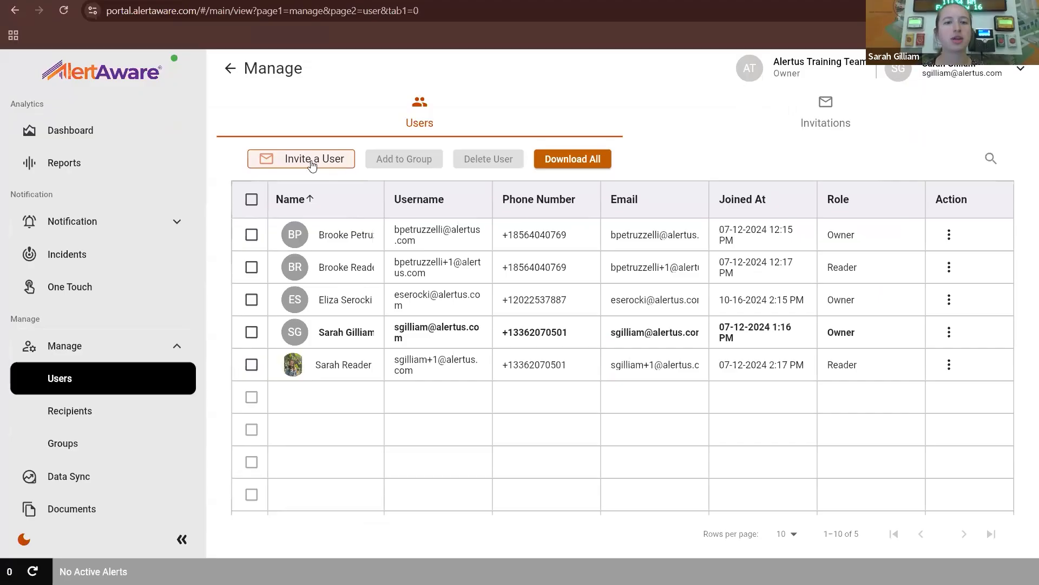
- Examine the user invitation form and its selectable roles, and cancel without inviting anyone
click(318, 162)
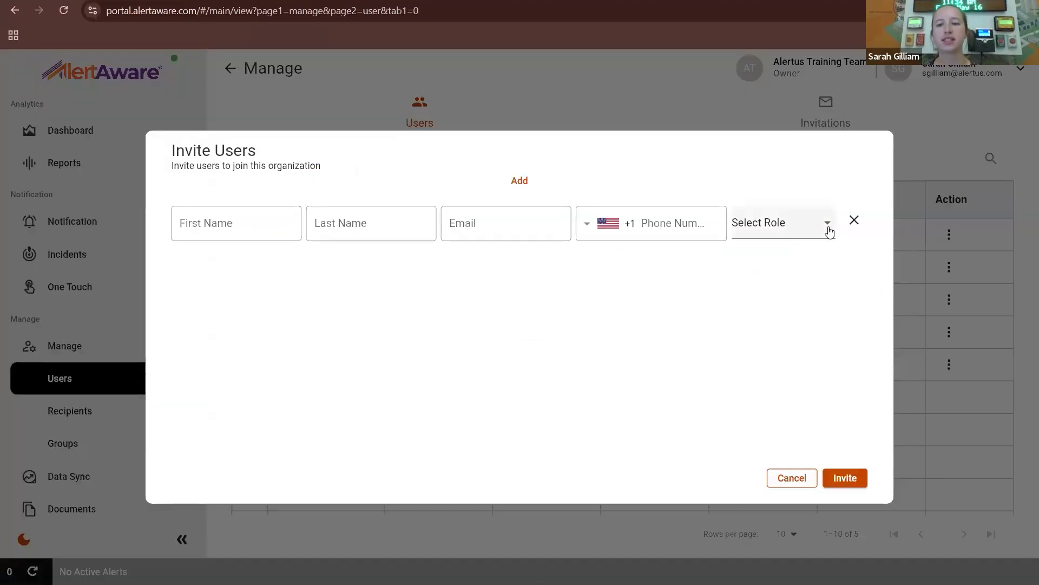
click(827, 227)
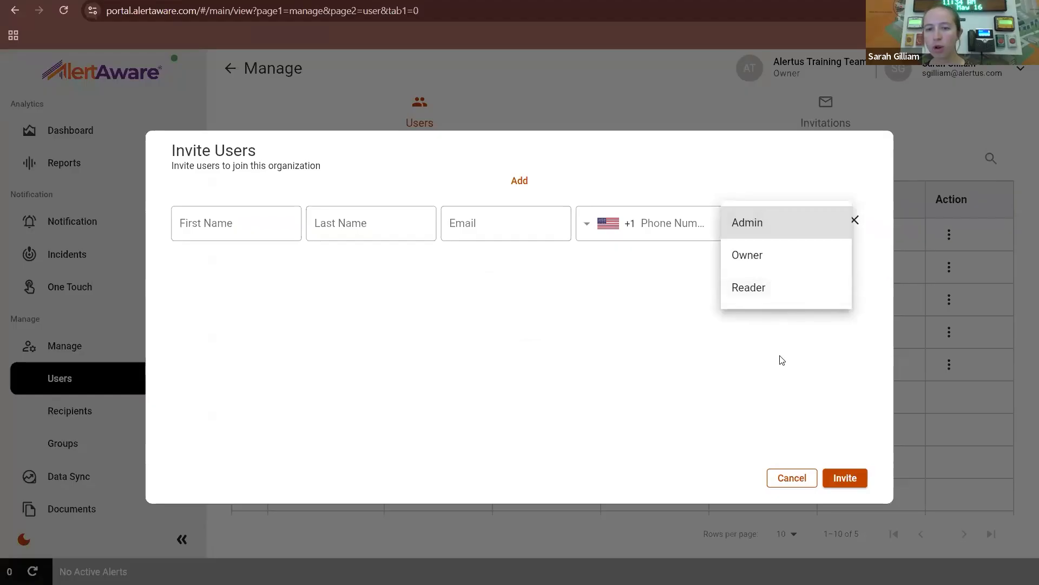
click(794, 320)
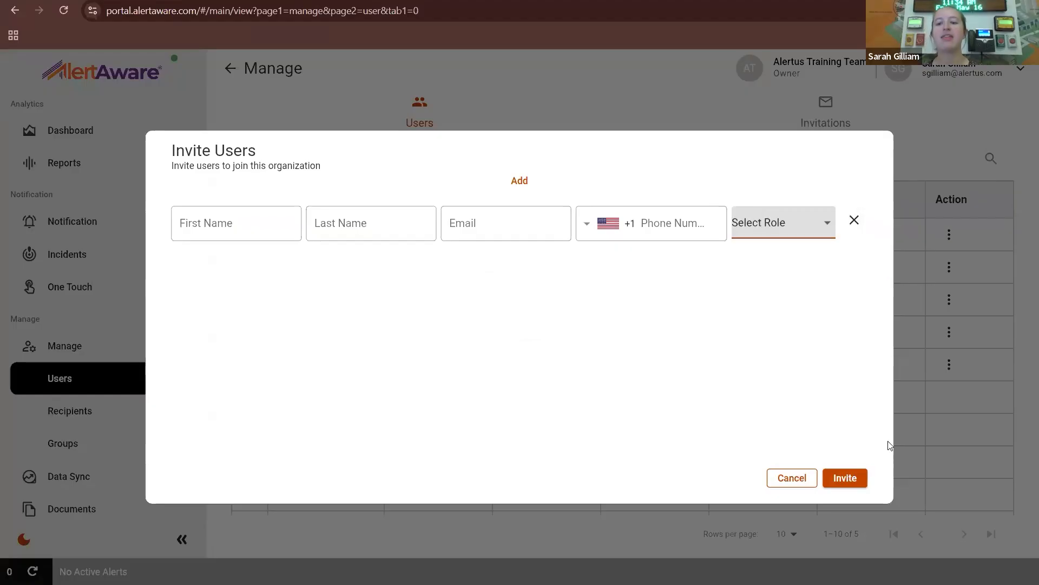
click(863, 229)
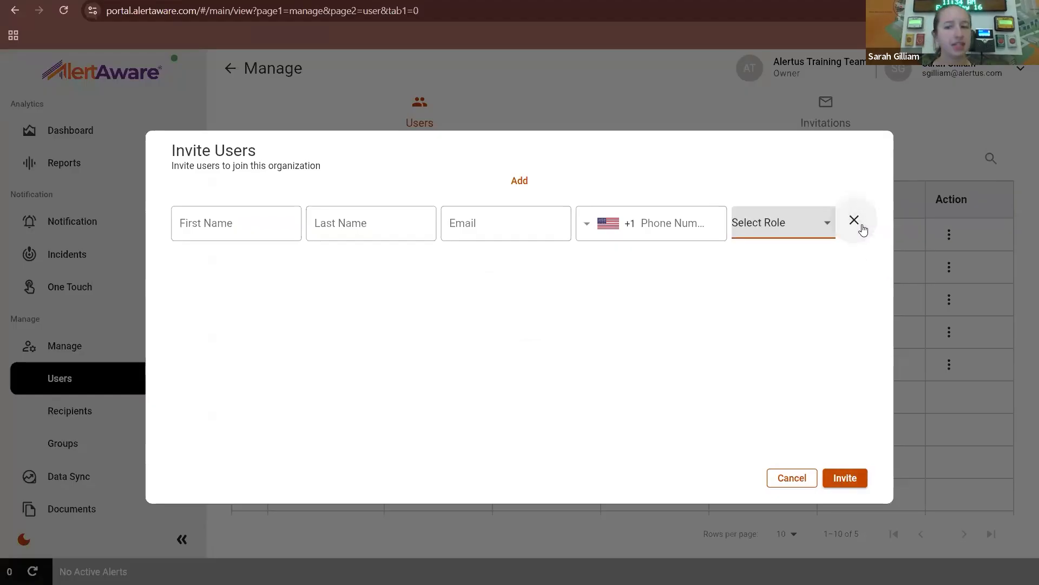
click(793, 479)
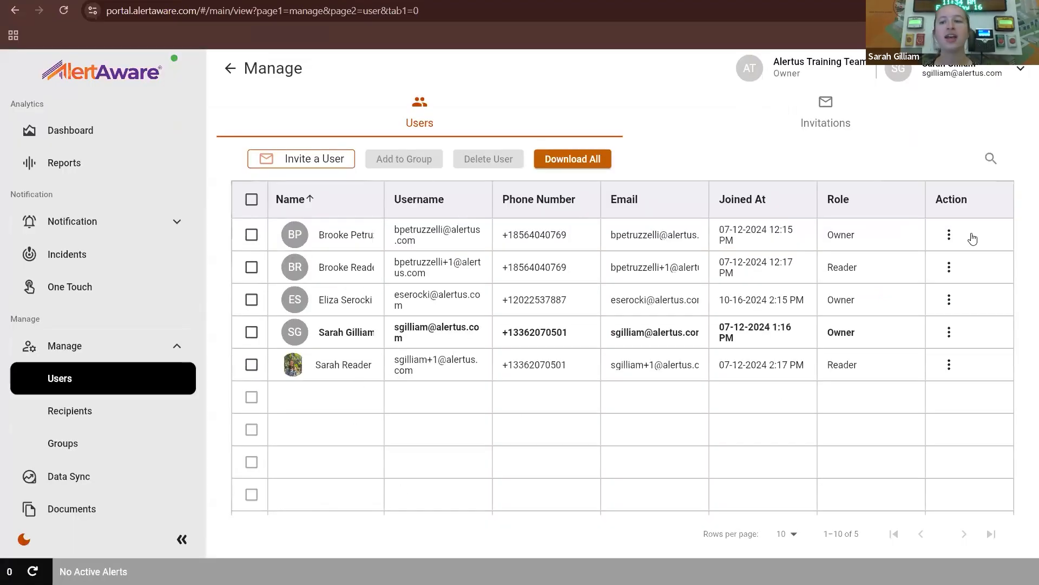
- Review the profile details and selectable roles of the last Reader user in the list, and cancel the edit
click(990, 158)
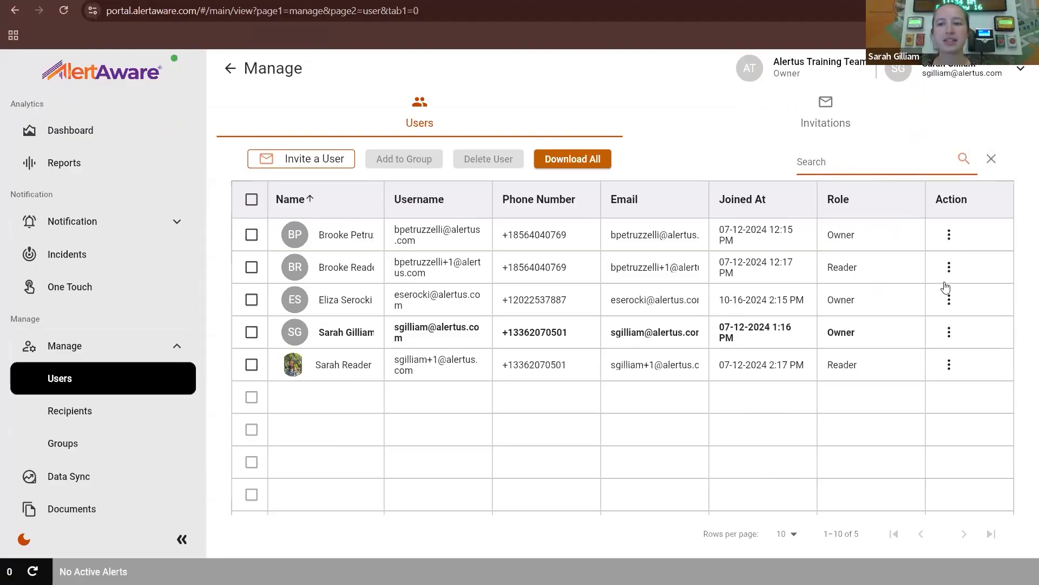
click(948, 366)
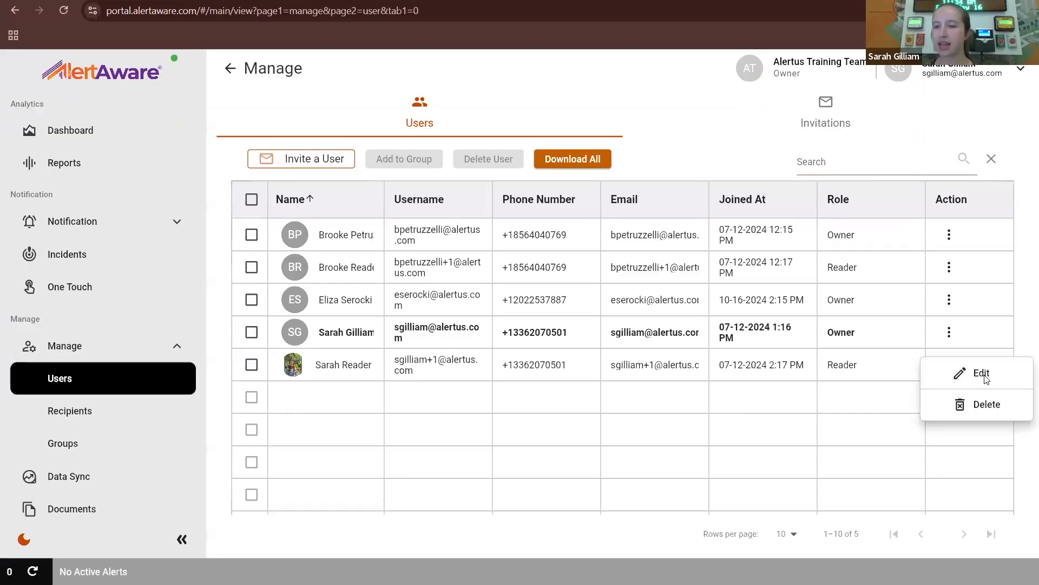
click(981, 373)
scroll(498, 329, down, 1)
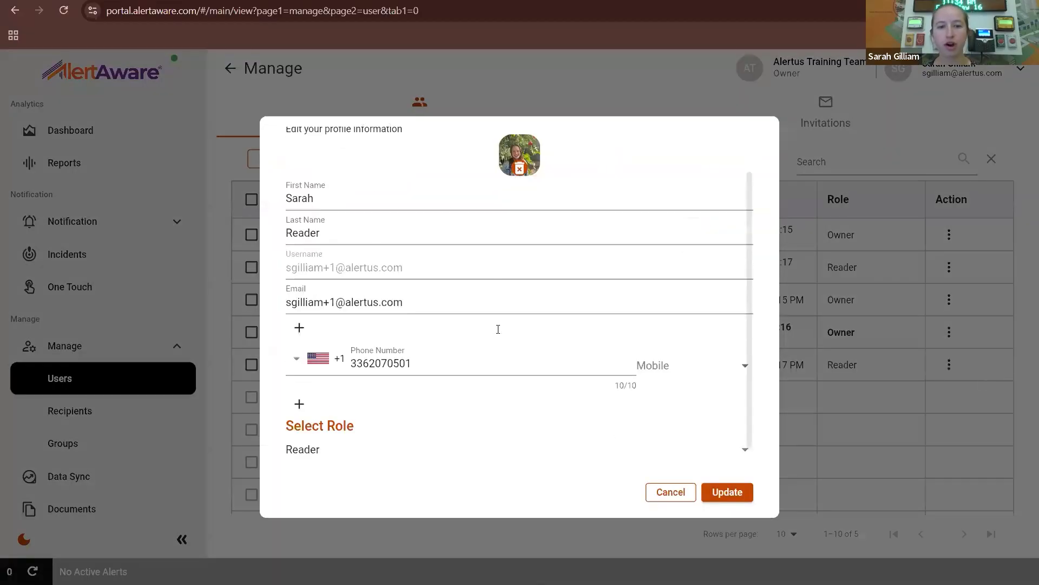
scroll(498, 329, down, 1)
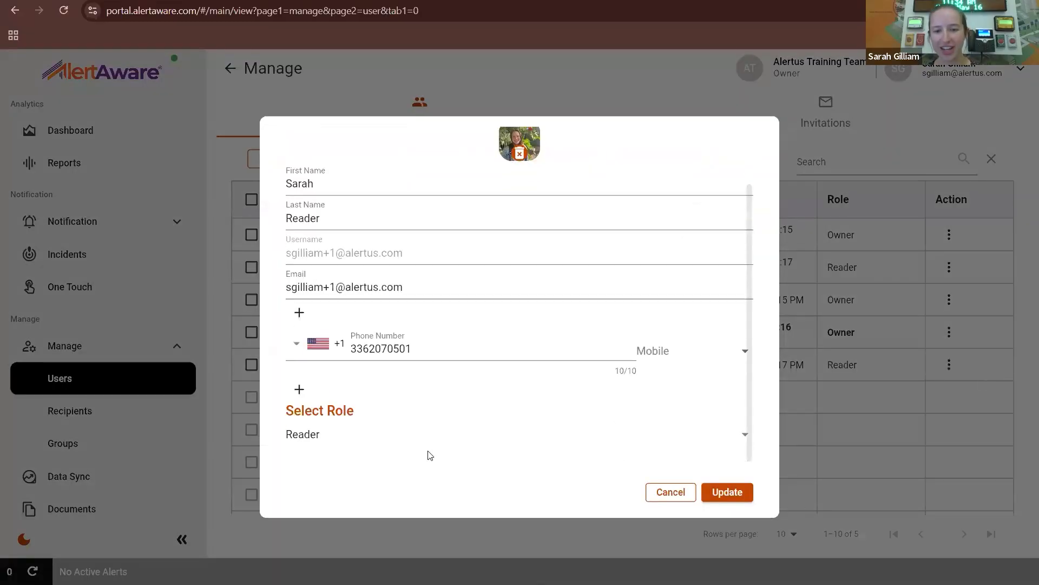
click(741, 438)
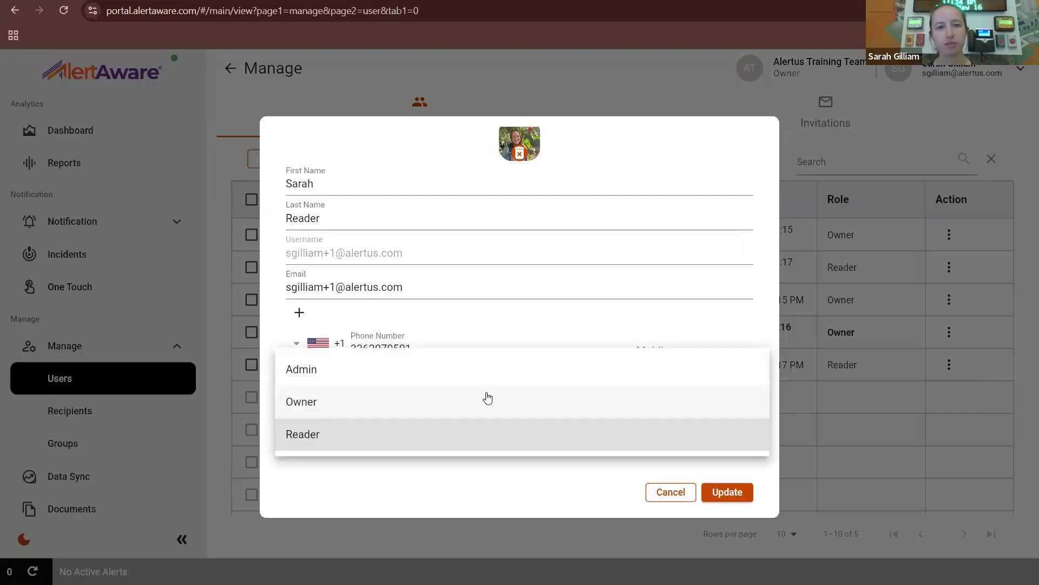
click(669, 495)
click(671, 494)
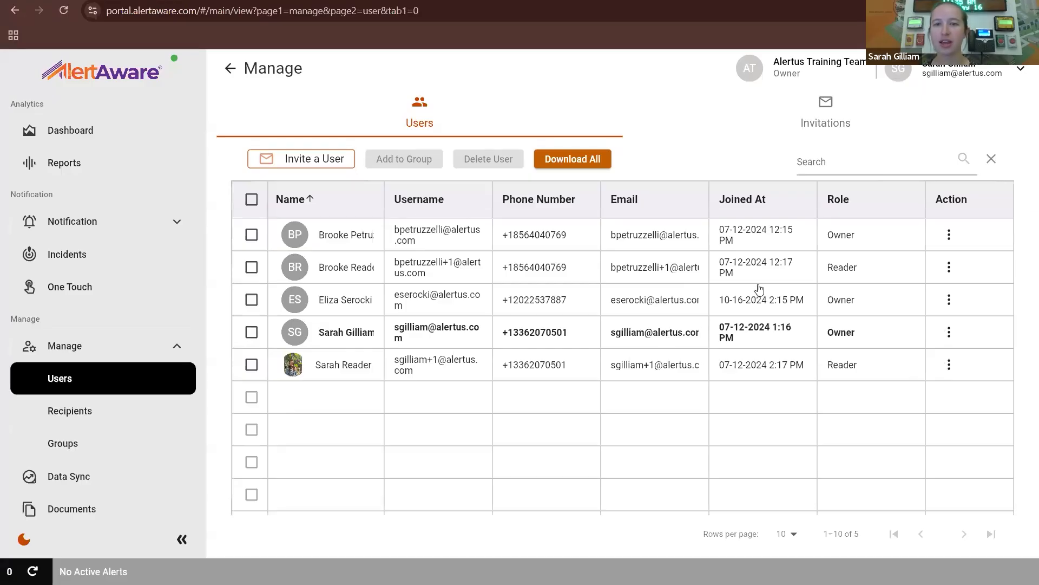
- Review the user invitations list and the blank Create Recipient form, leaving the form without saving
click(837, 126)
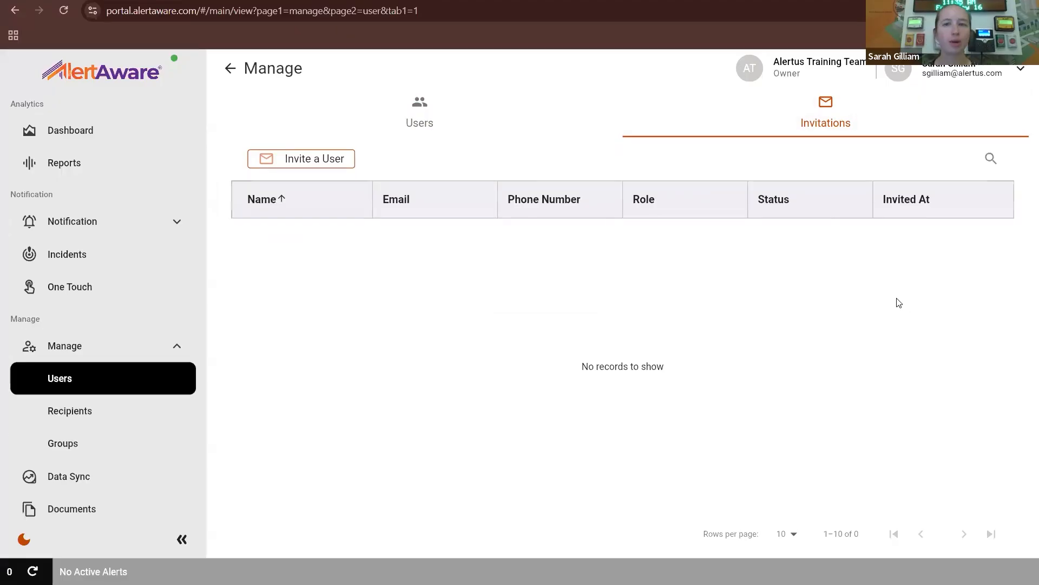
click(428, 125)
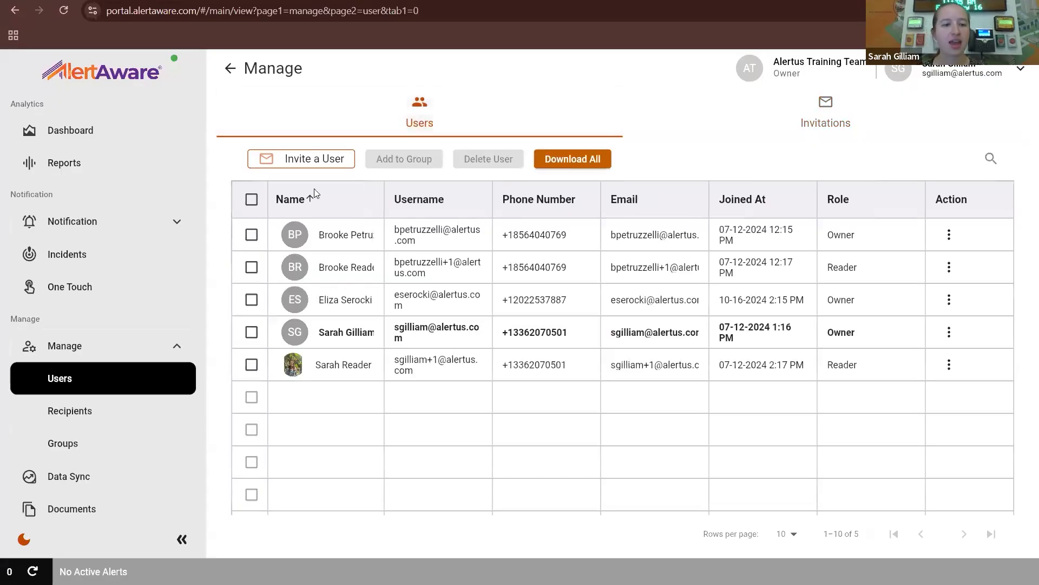
click(107, 411)
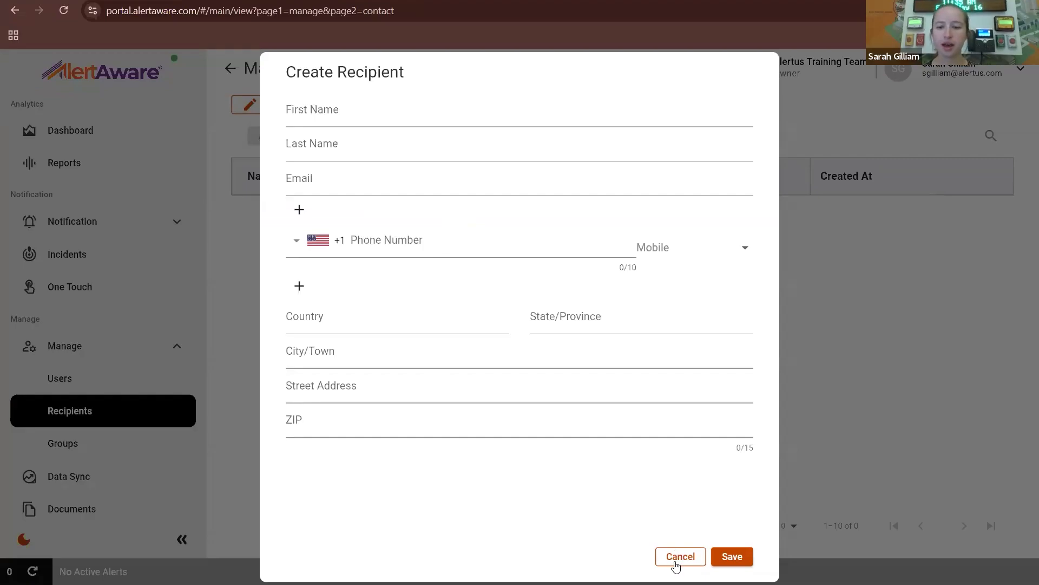
click(676, 557)
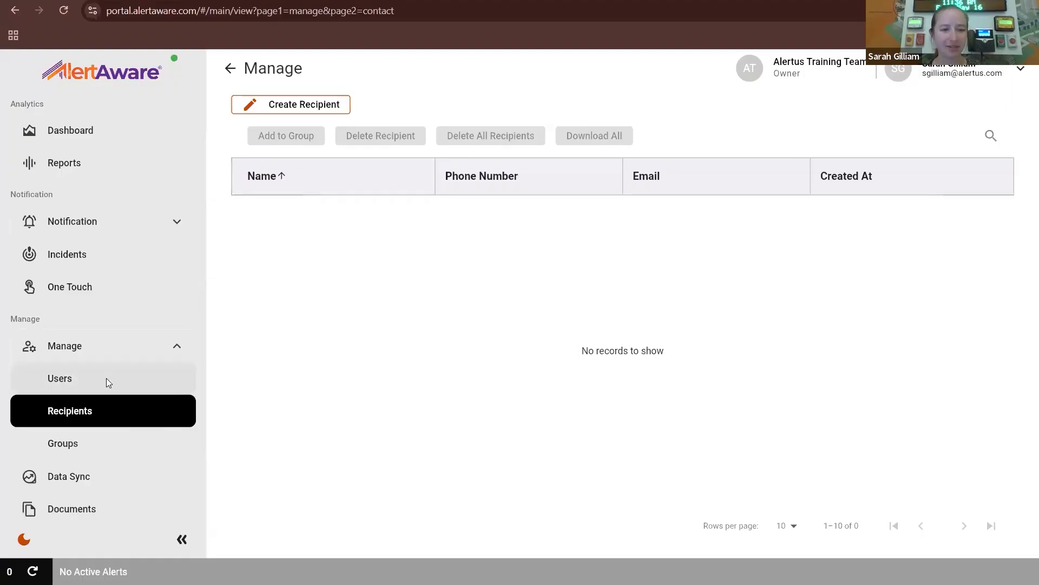
- Examine the name, PIN code and description fields of the Create Group form, and cancel it
click(82, 444)
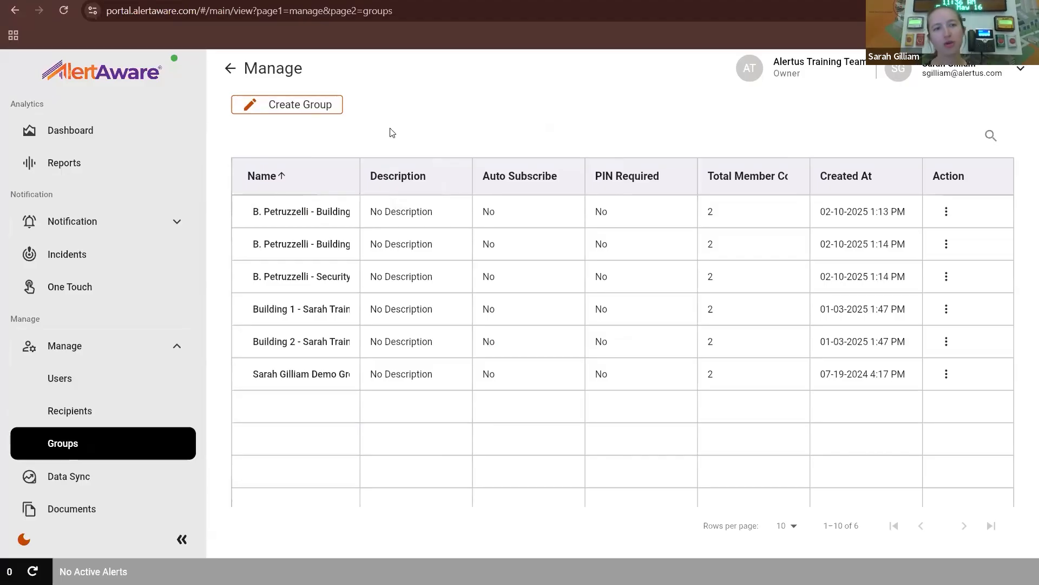
click(305, 113)
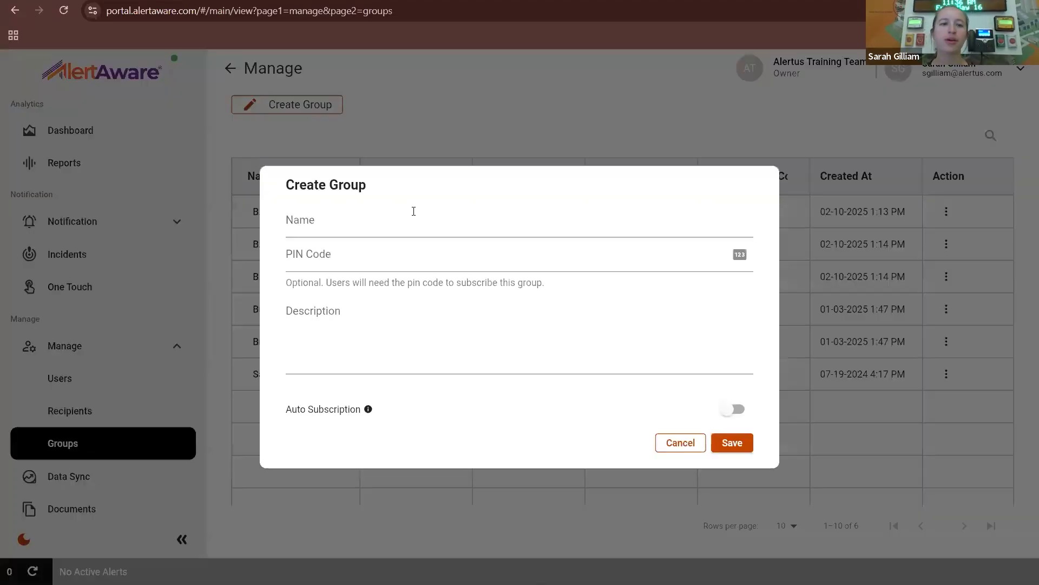
click(396, 224)
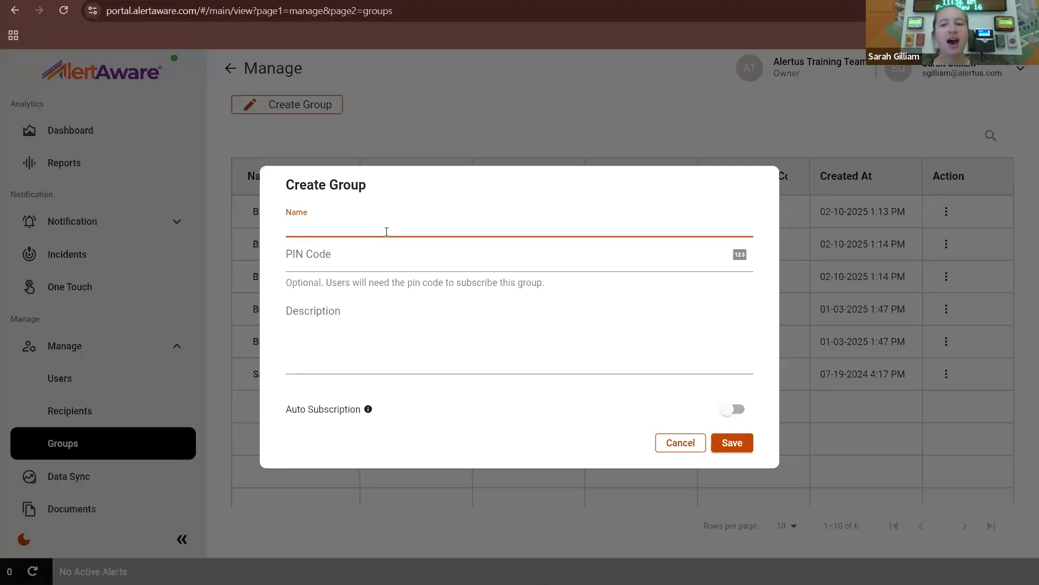
click(344, 257)
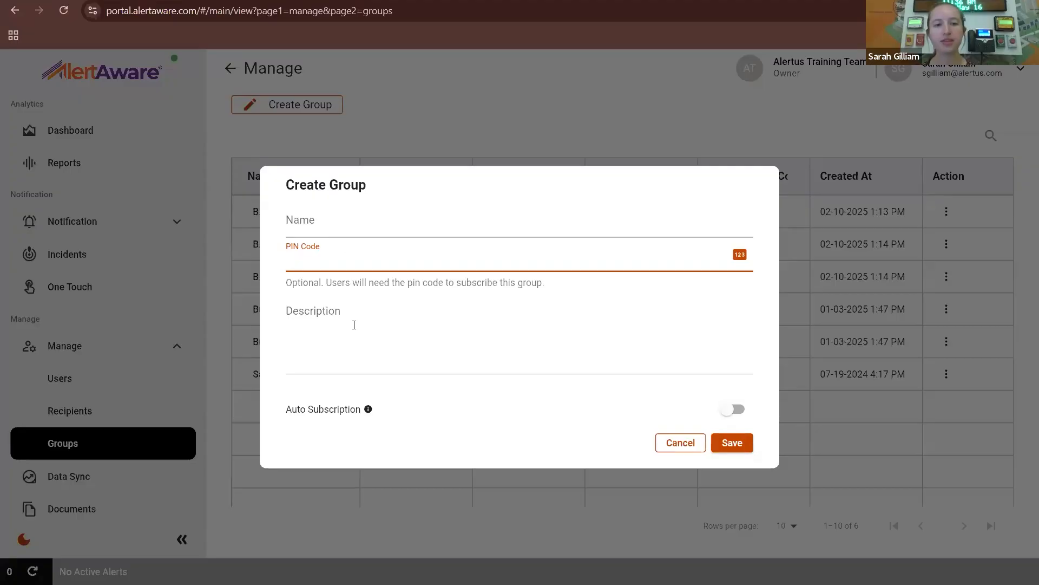
click(352, 322)
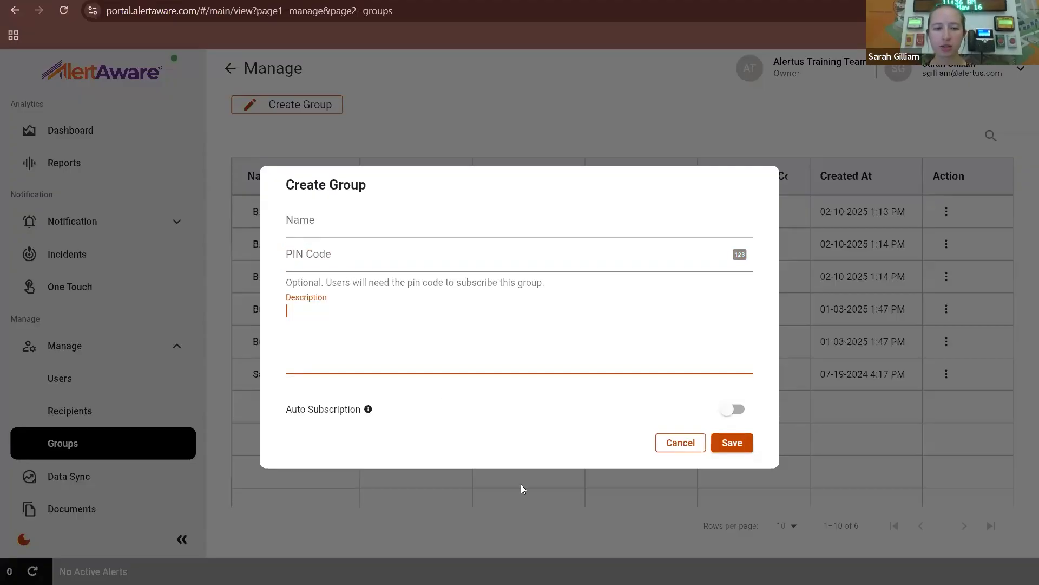
click(669, 449)
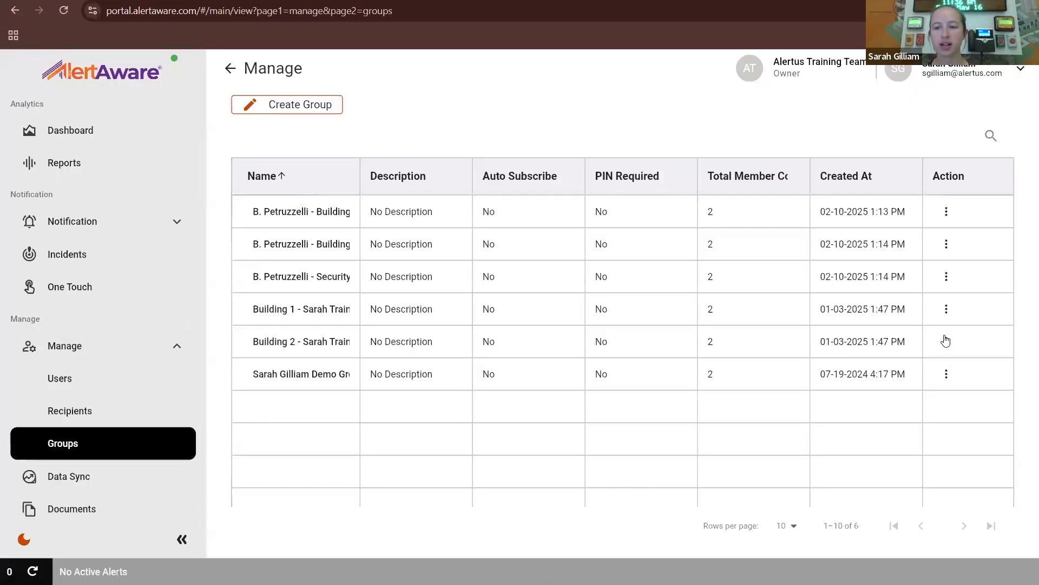
- Open the Building 2 training group for editing and view its Add PIN form, cancelling without entering one
click(946, 342)
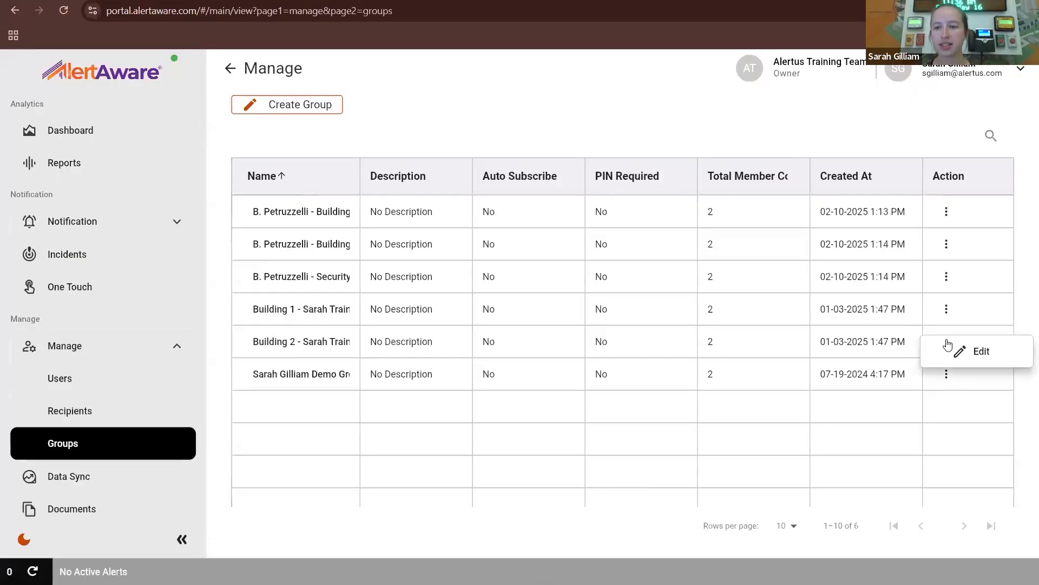
click(981, 353)
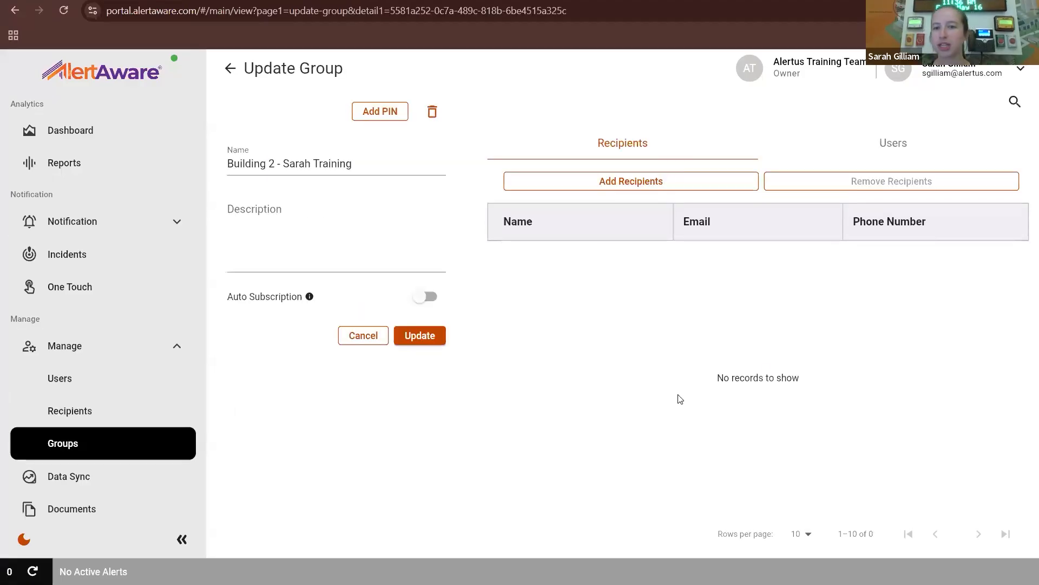
click(374, 118)
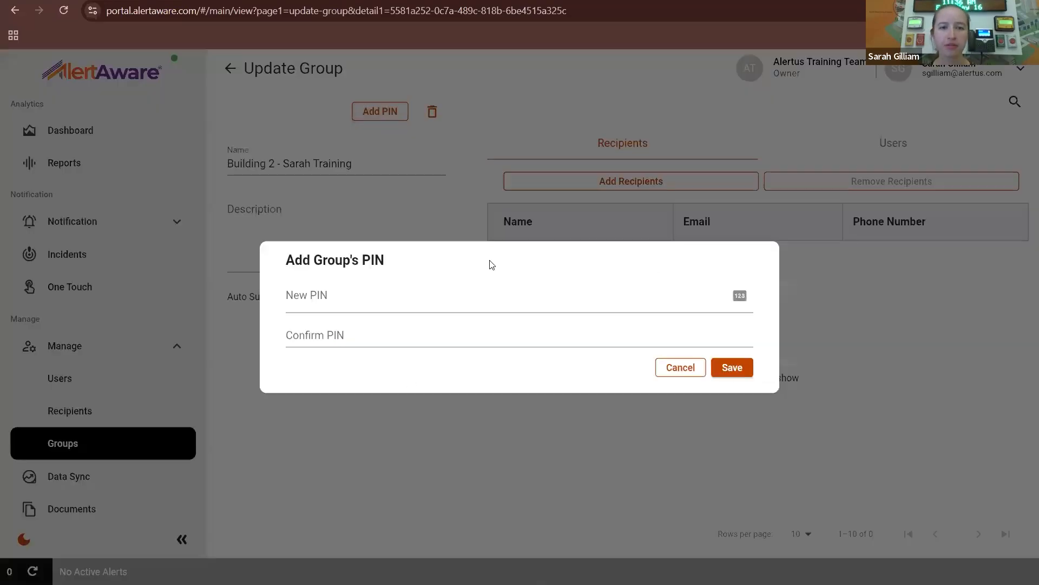
click(680, 368)
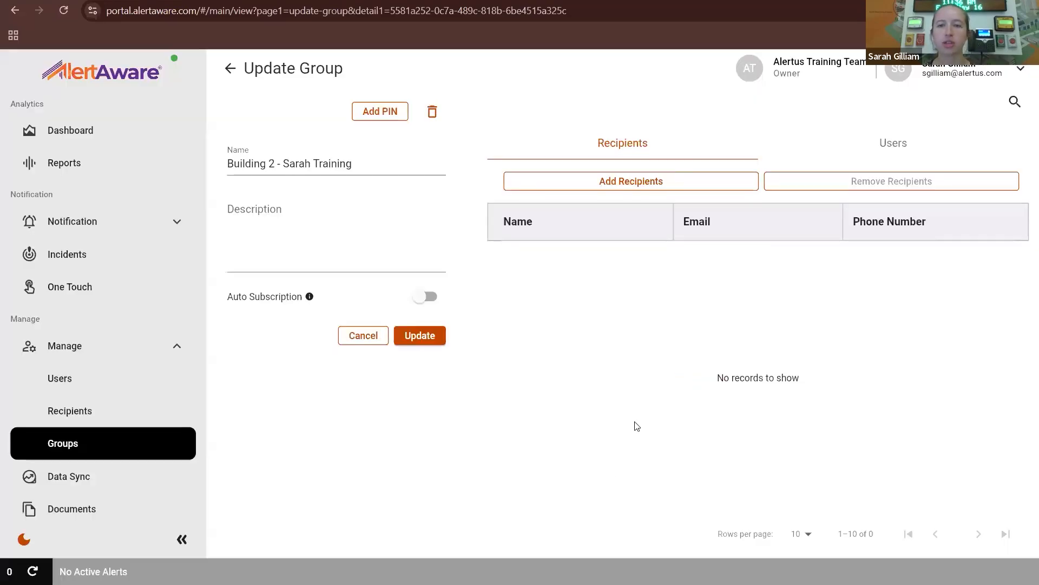
- Show the group's users, select the first two candidates for addition, and close the selection without adding them
click(896, 156)
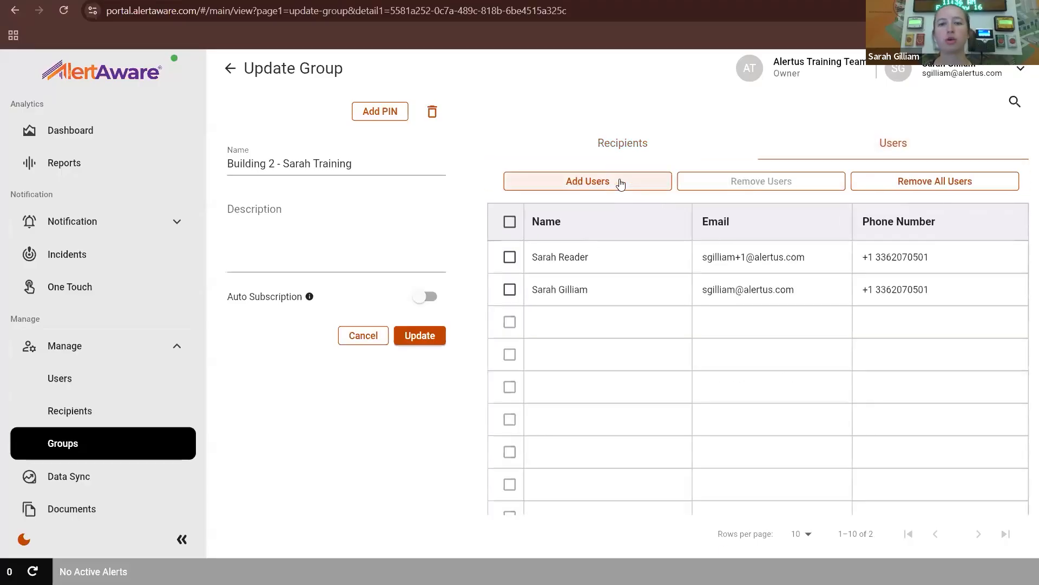
click(621, 185)
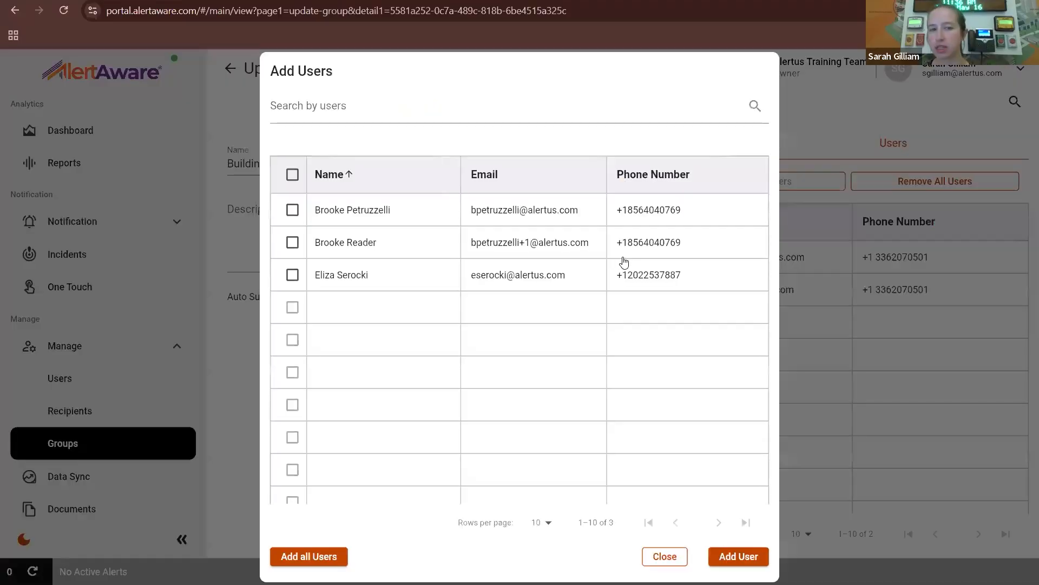
click(386, 100)
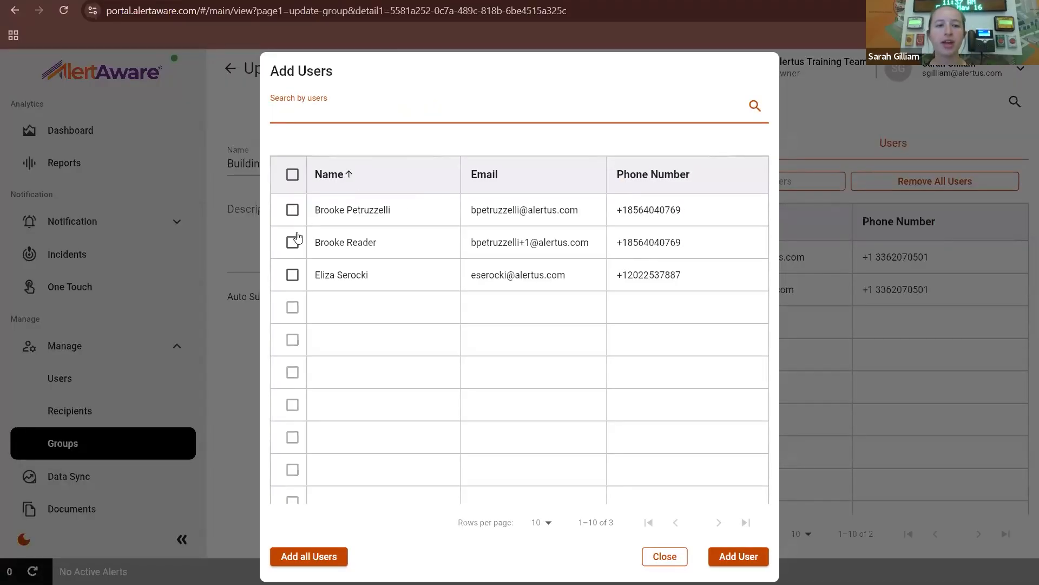
click(293, 210)
click(292, 242)
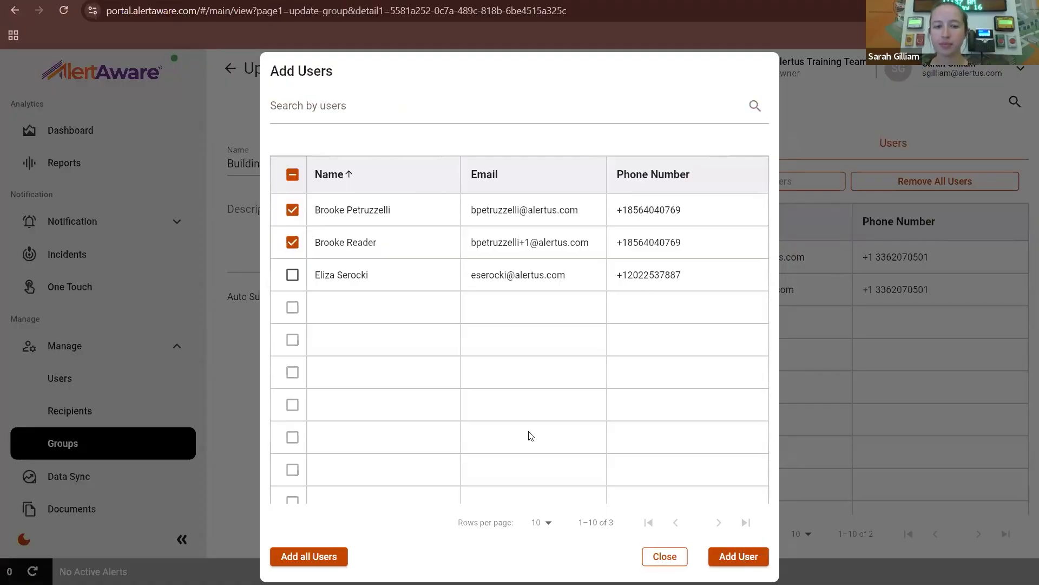
click(665, 556)
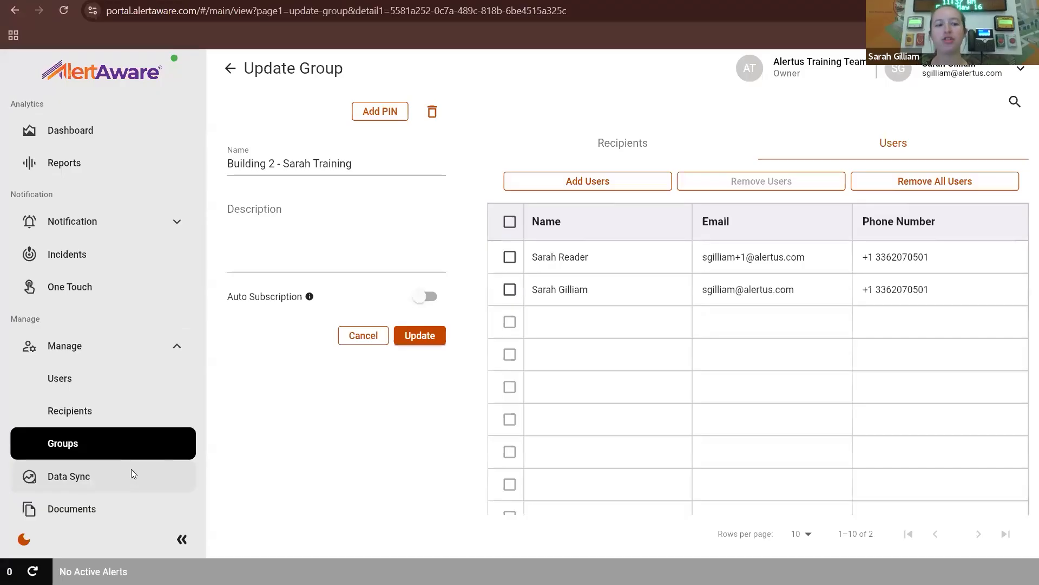
- Open the Users upload in Data Sync, set it to Scheduled, and view the frequency options without changing the Fixed choice
click(84, 482)
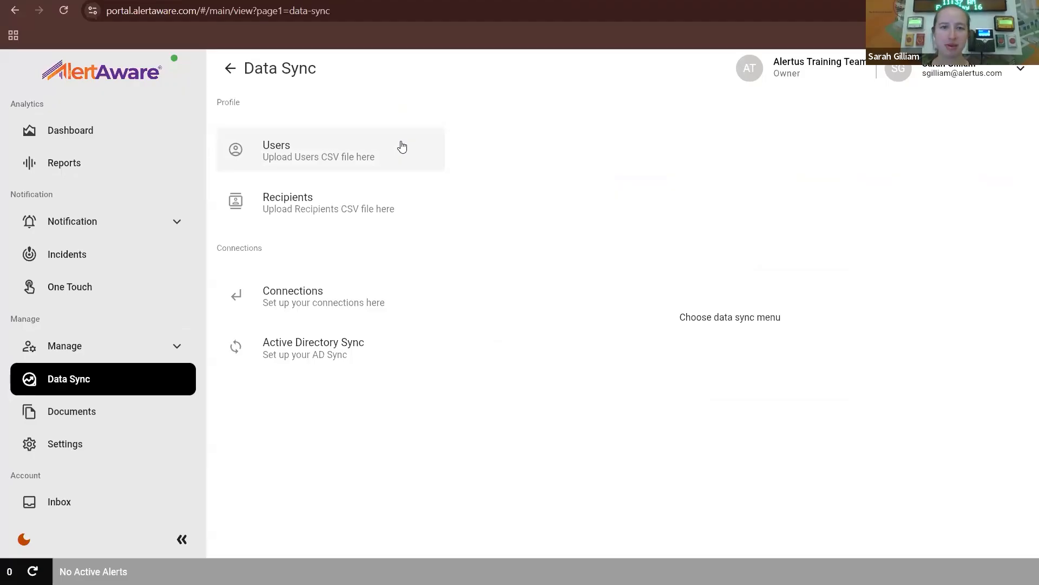
click(336, 157)
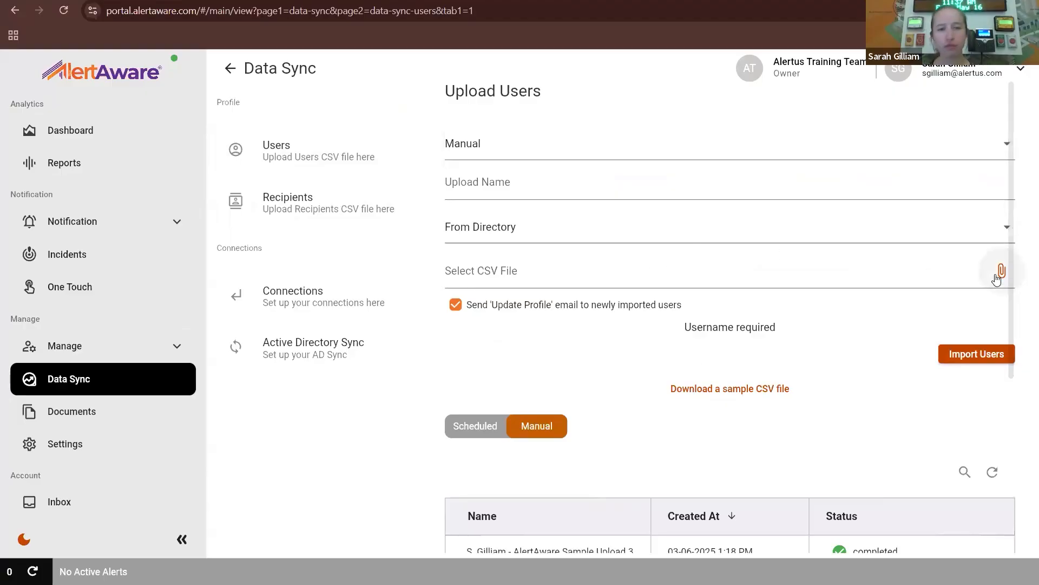
click(569, 148)
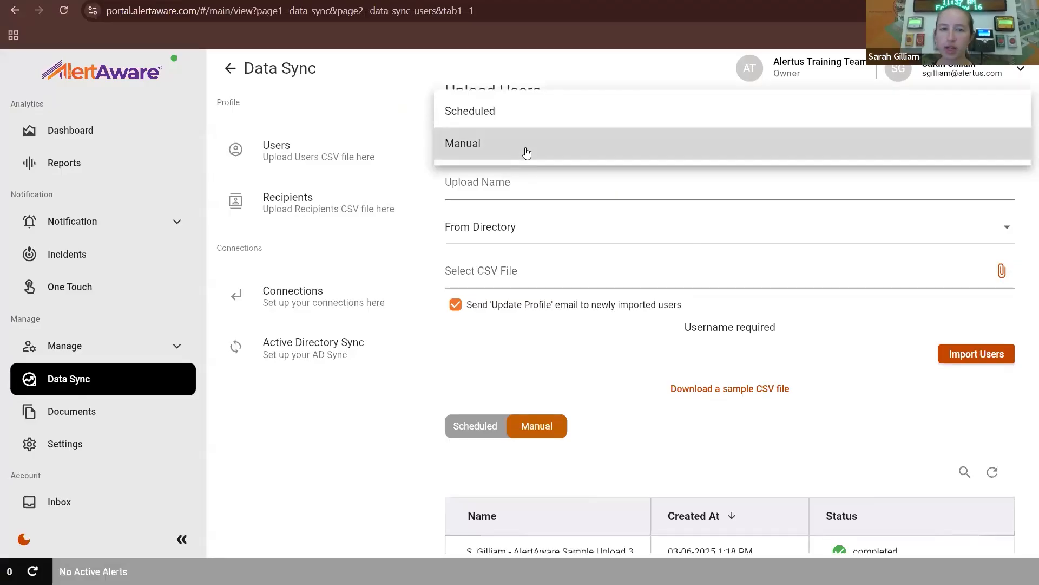
click(511, 111)
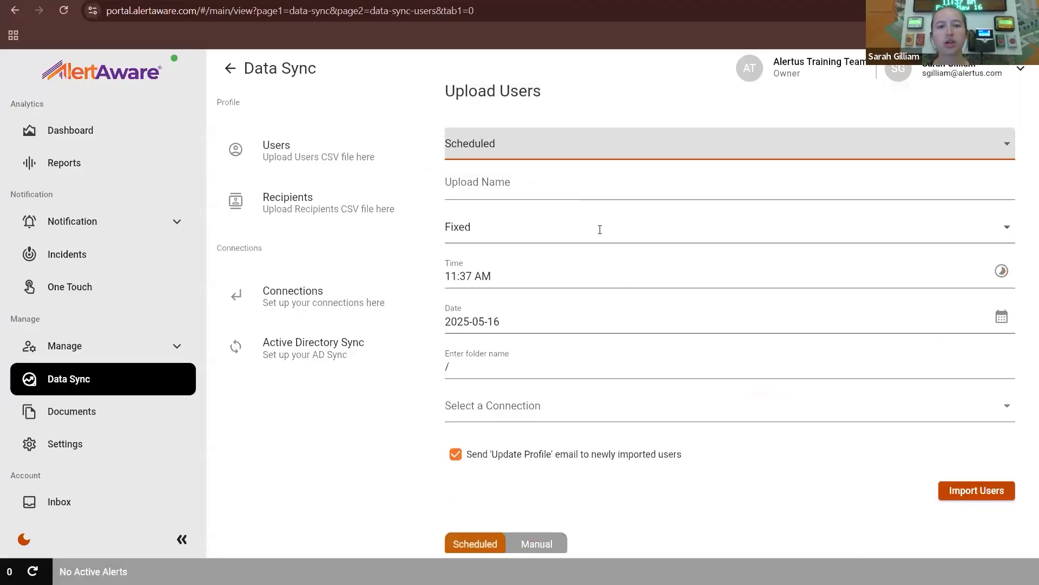
click(655, 234)
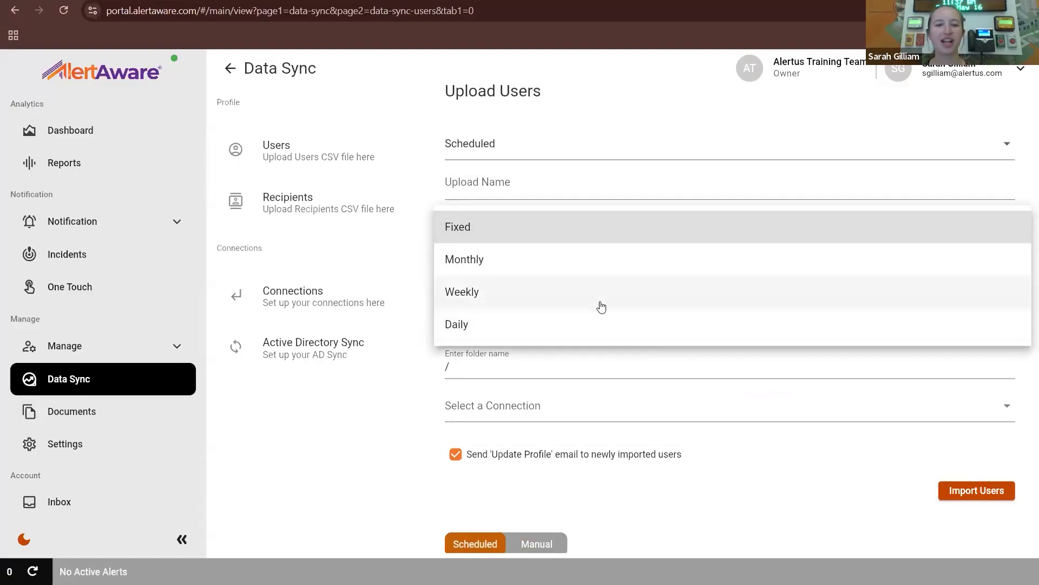
key(Escape)
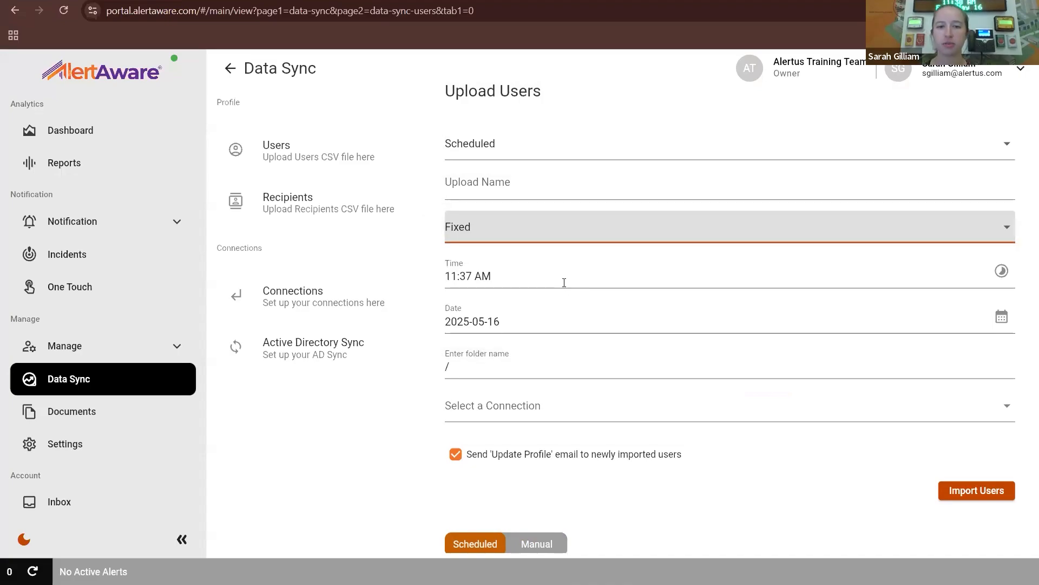
- Set the user upload back to Manual, view its From Connections source fields, and return the source to From Directory
click(557, 147)
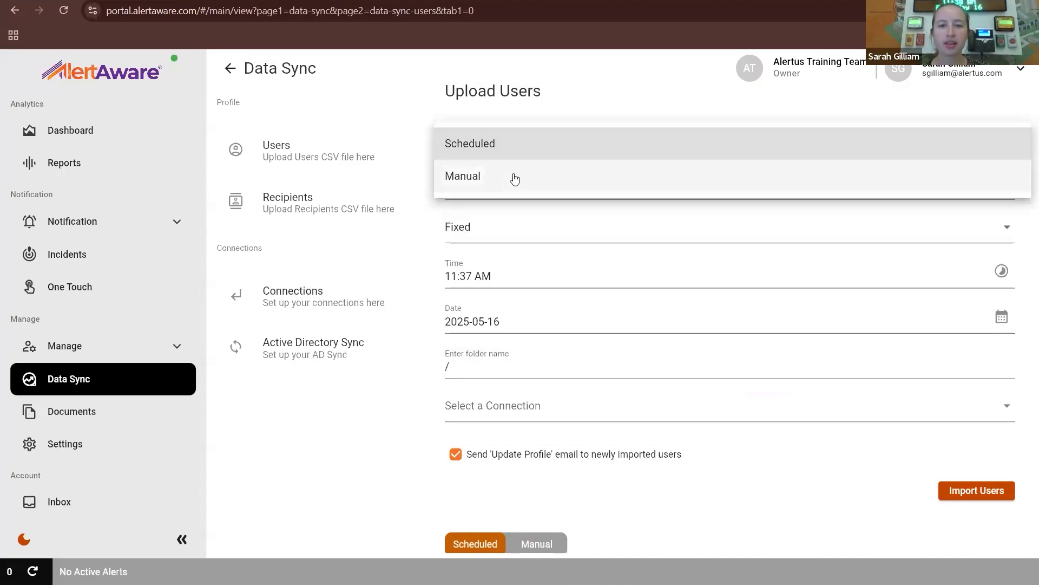
click(512, 175)
click(550, 184)
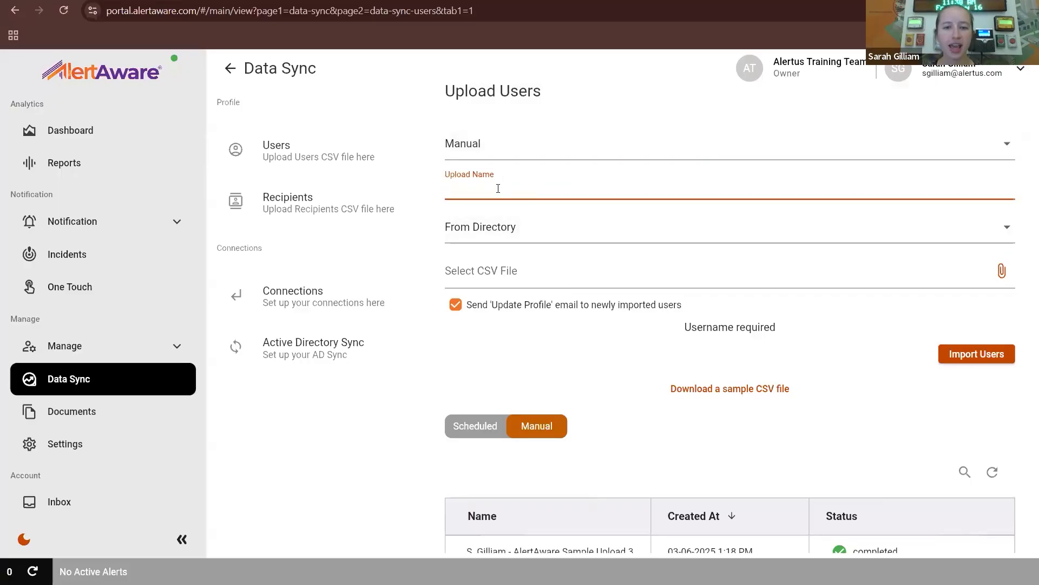
click(528, 240)
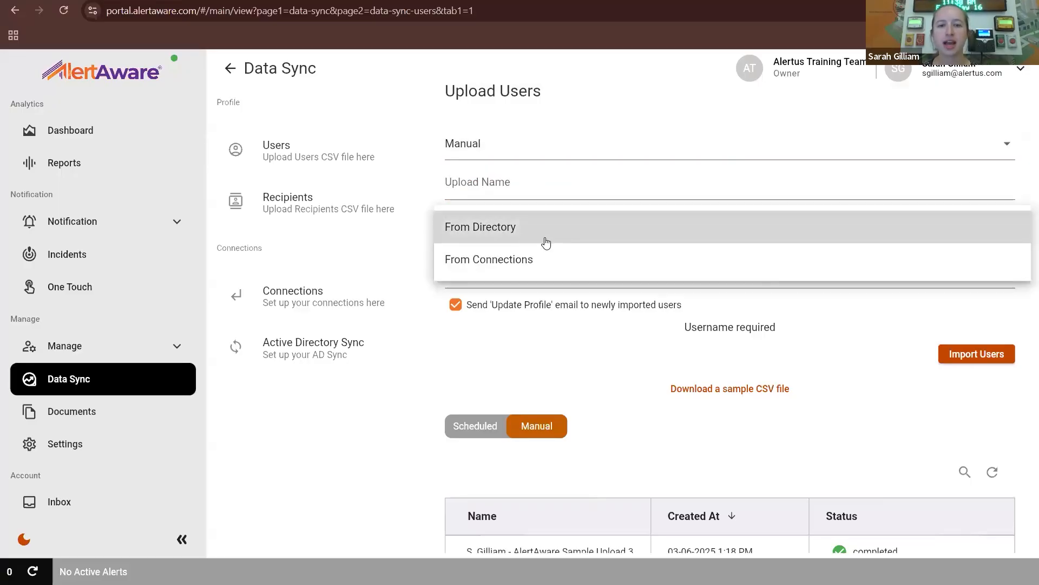
click(561, 265)
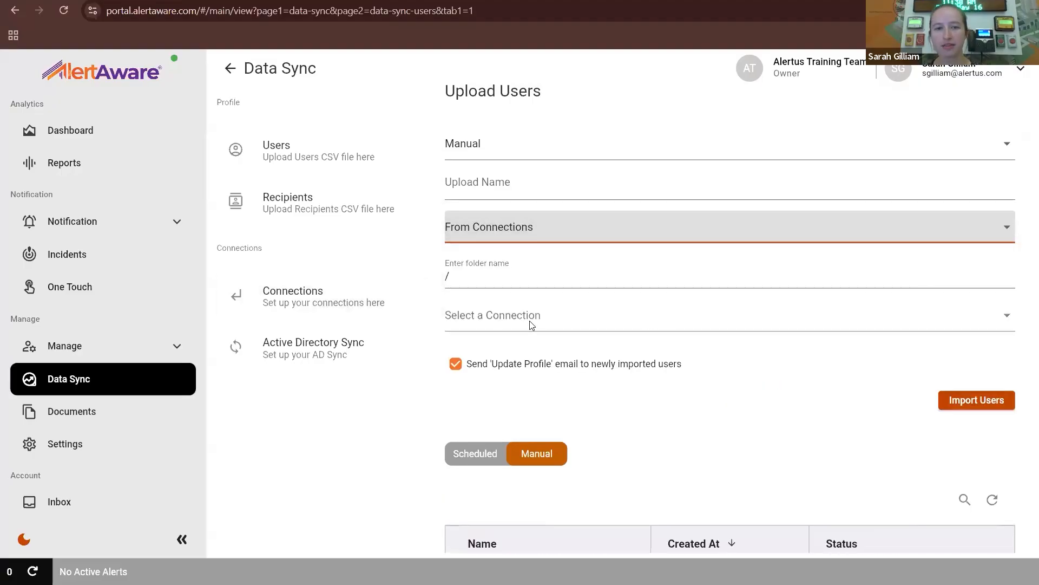
click(574, 229)
click(534, 192)
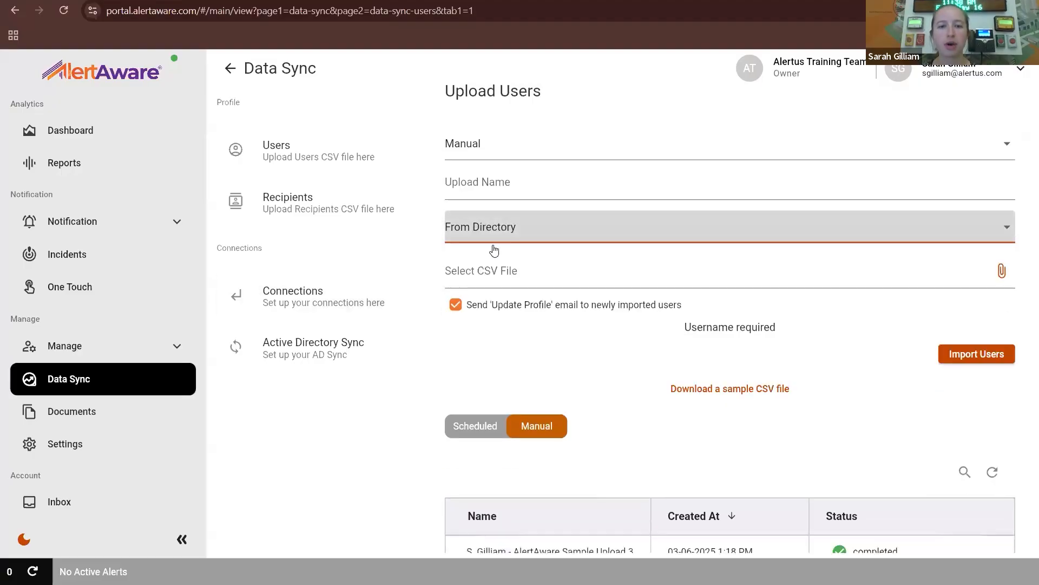
- Browse for a users CSV file, cancel the file selection, and show the sample file link and upload history
click(1001, 272)
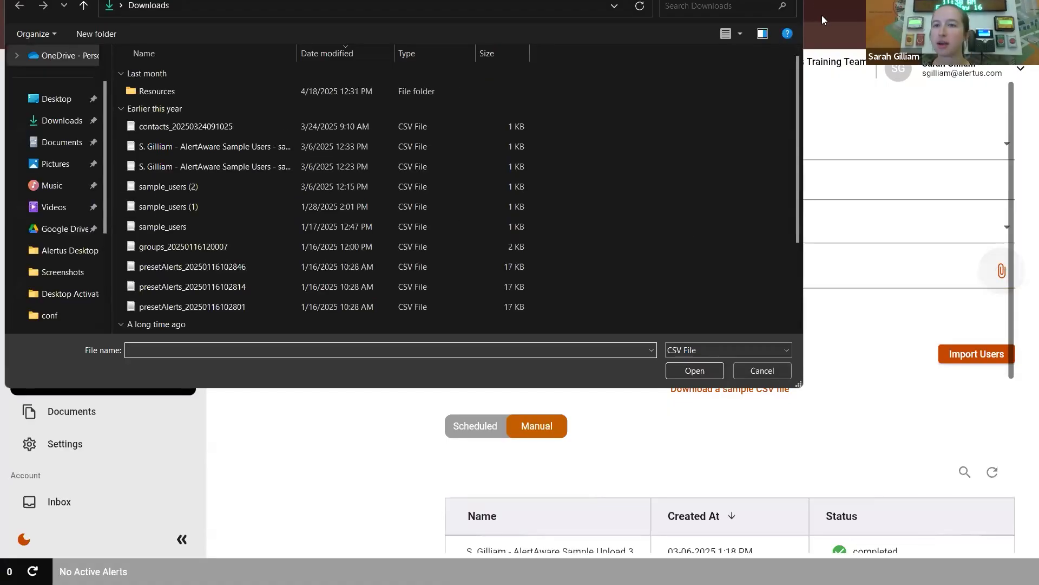
key(Escape)
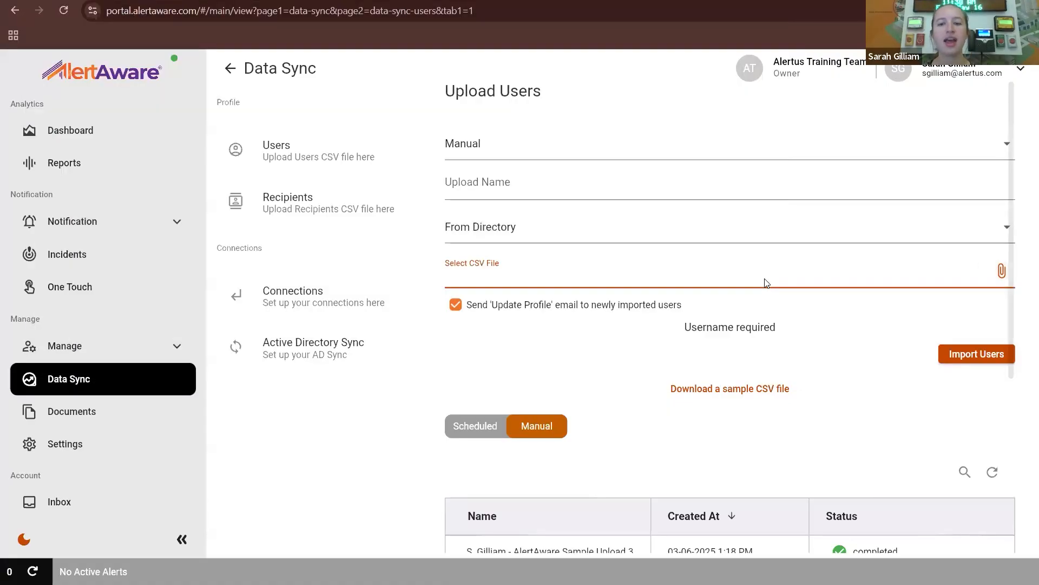
scroll(767, 283, down, 2)
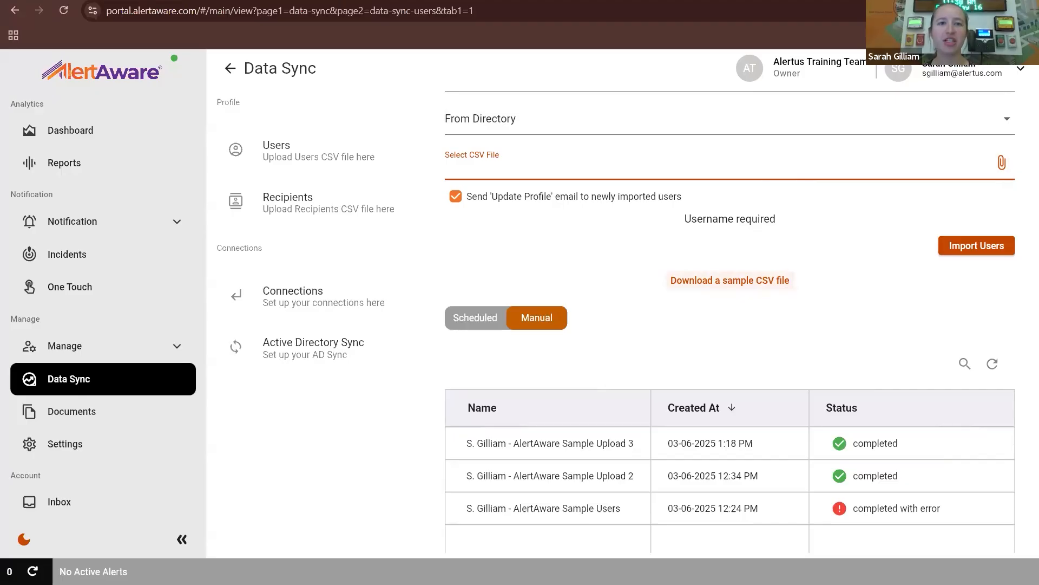
- Switch to the sample users spreadsheet in Google Sheets and examine its contact columns and the group column's entry format
key(ctrl+Tab)
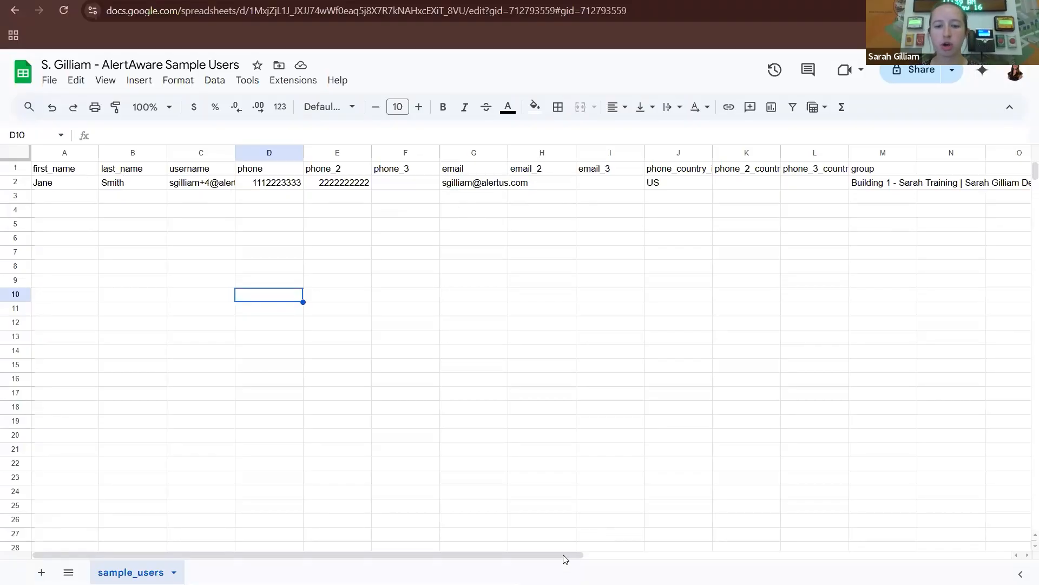
drag(563, 554, 796, 553)
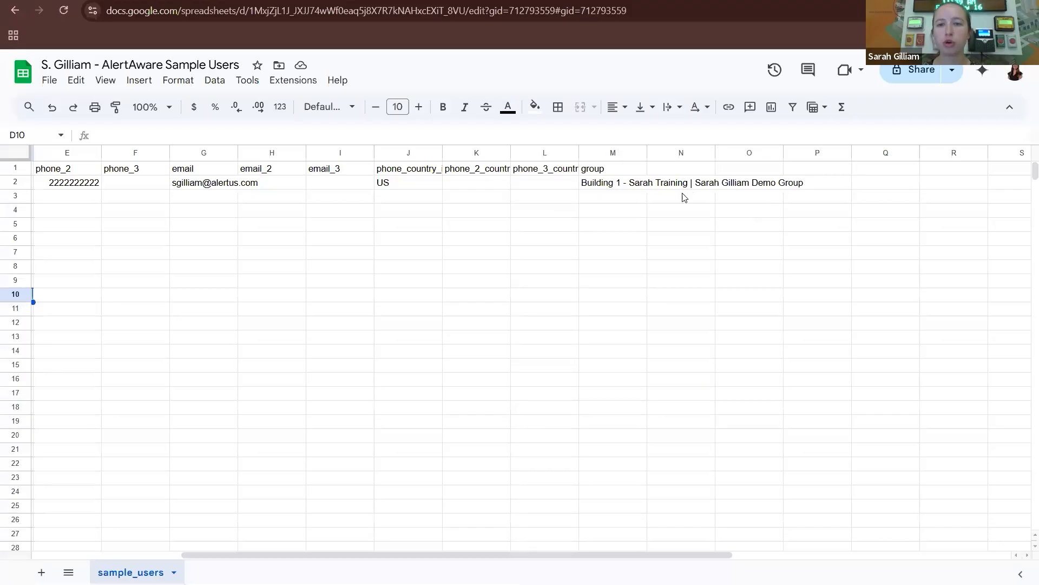
click(699, 186)
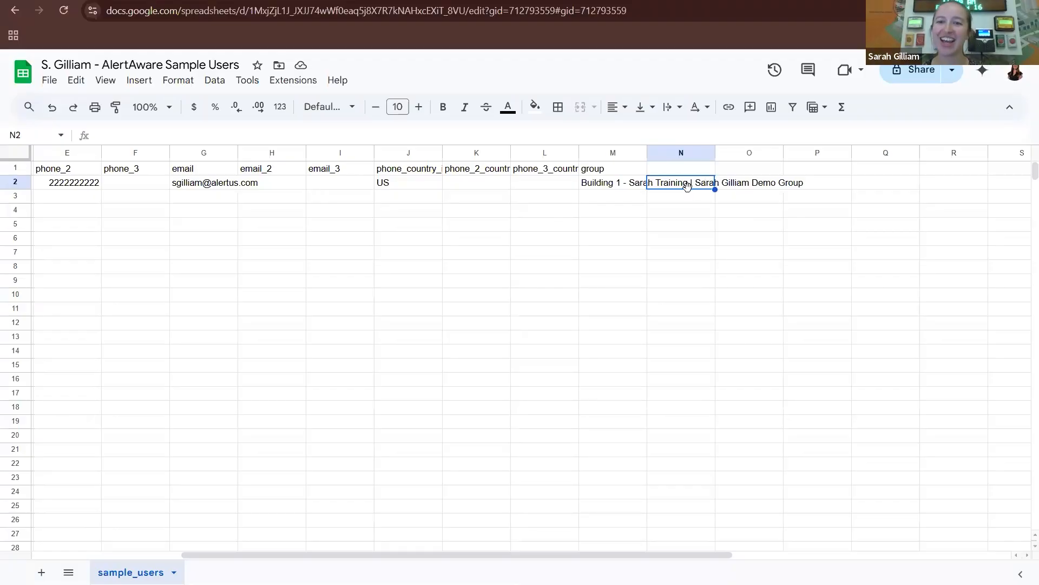
click(704, 258)
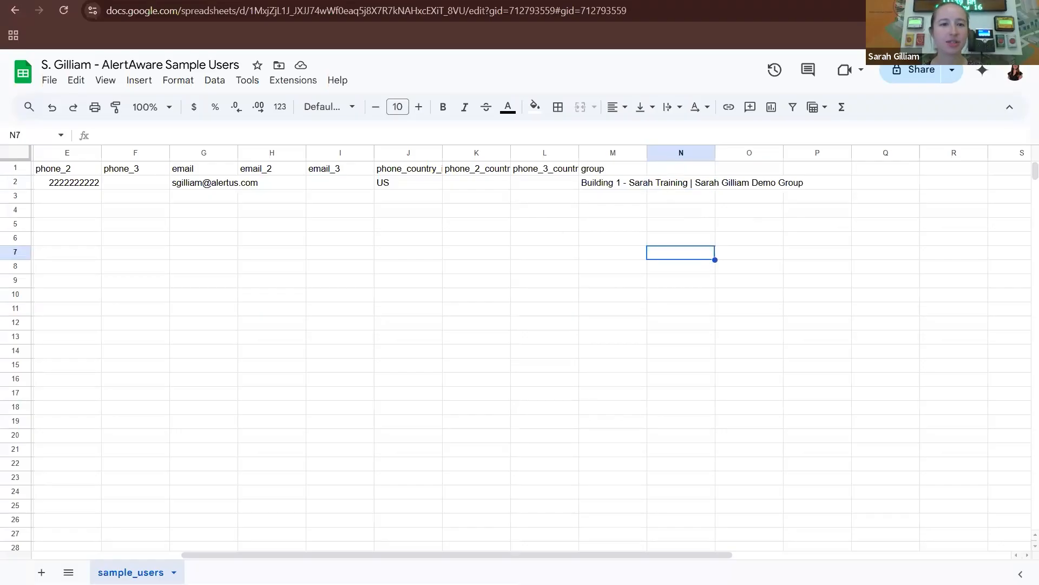
- Switch back to AlertAware and examine the Upload Recipients form with its required CSV fields
click(276, 1)
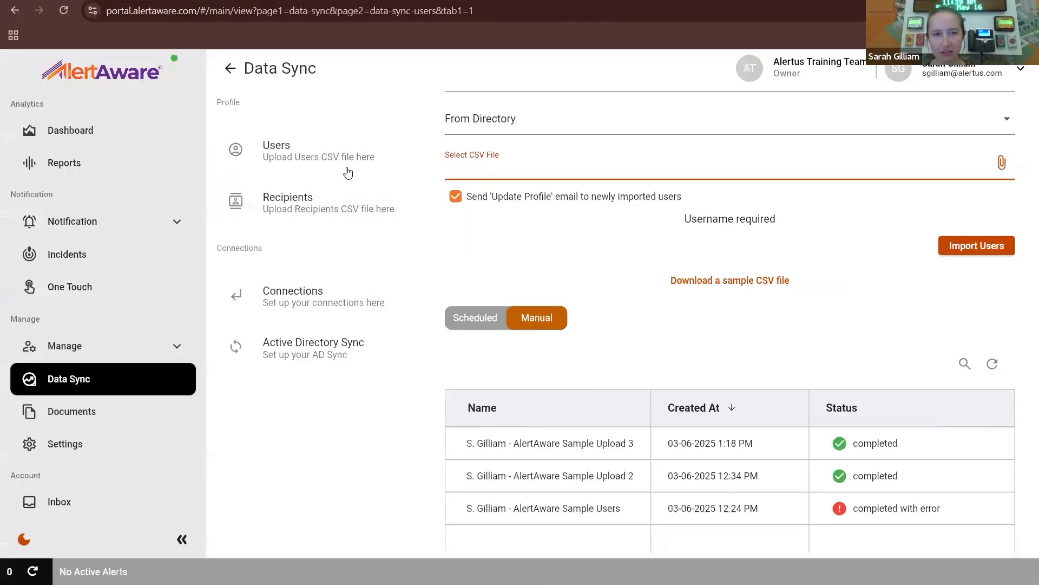
click(348, 205)
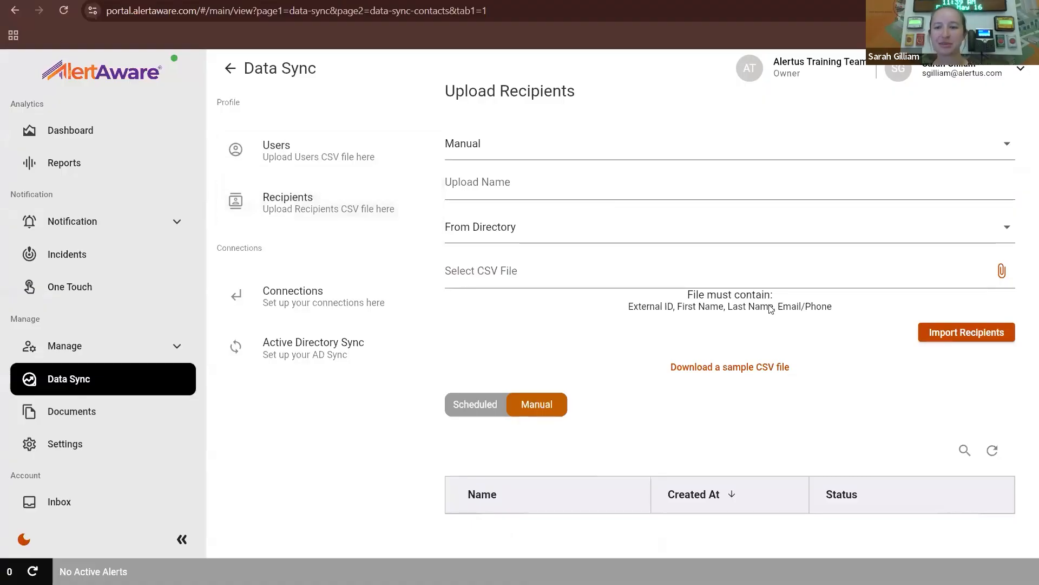
scroll(608, 290, down, 1)
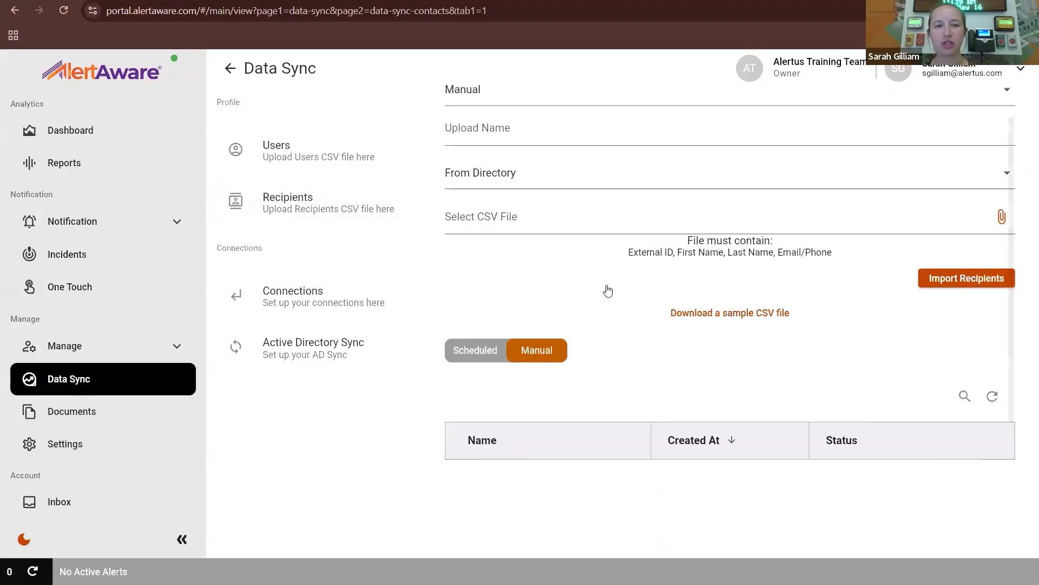
- Return to the user uploads and inspect the error details of the Sample Users upload, then close them
click(352, 162)
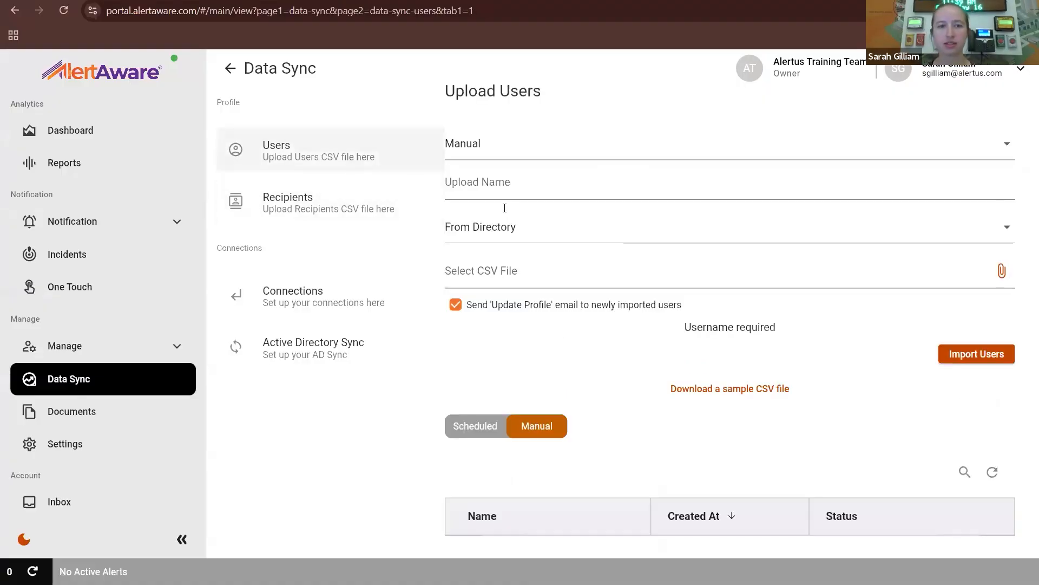
scroll(834, 365, down, 4)
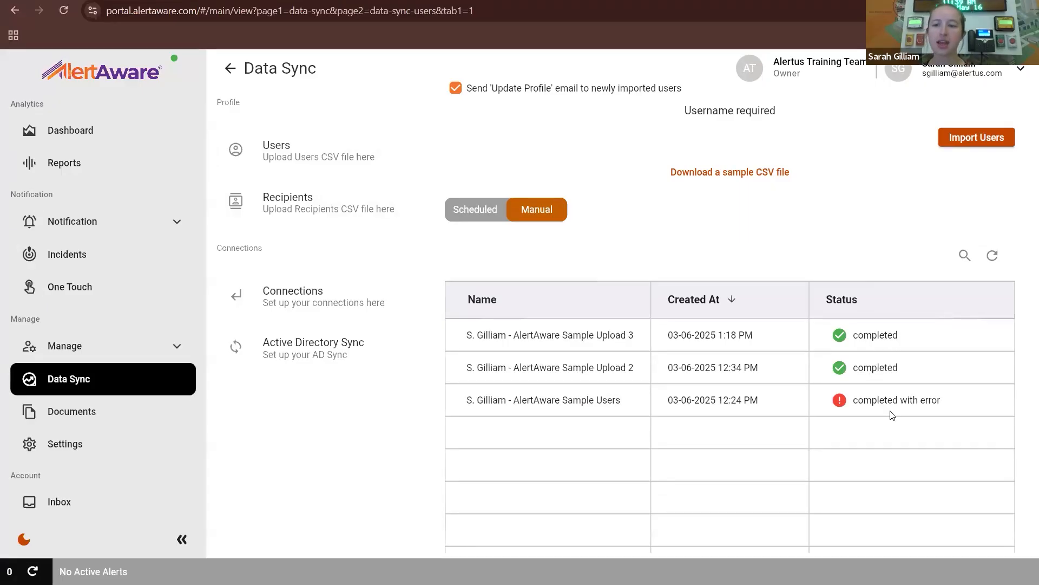
click(600, 407)
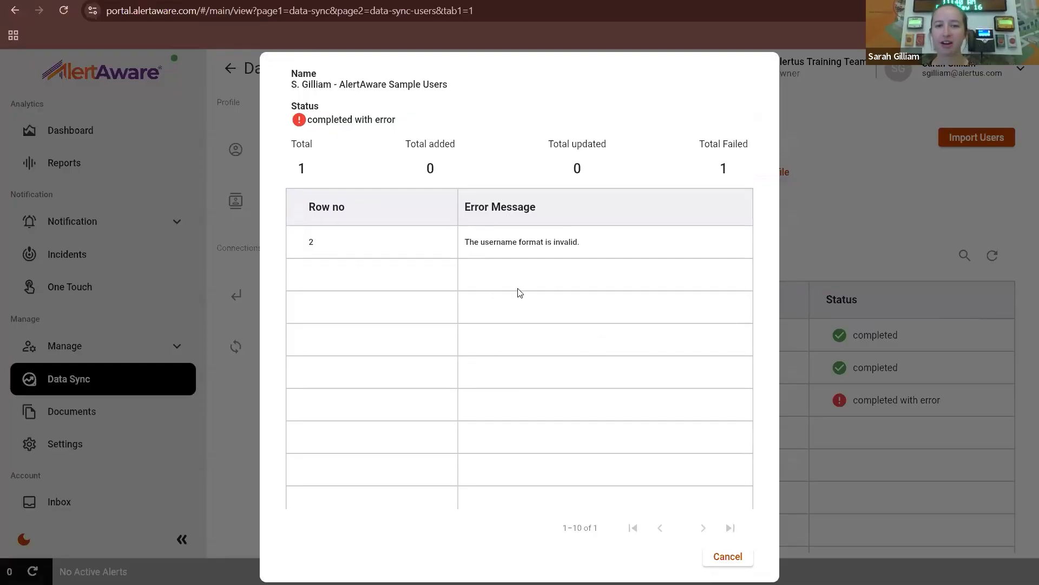
click(736, 562)
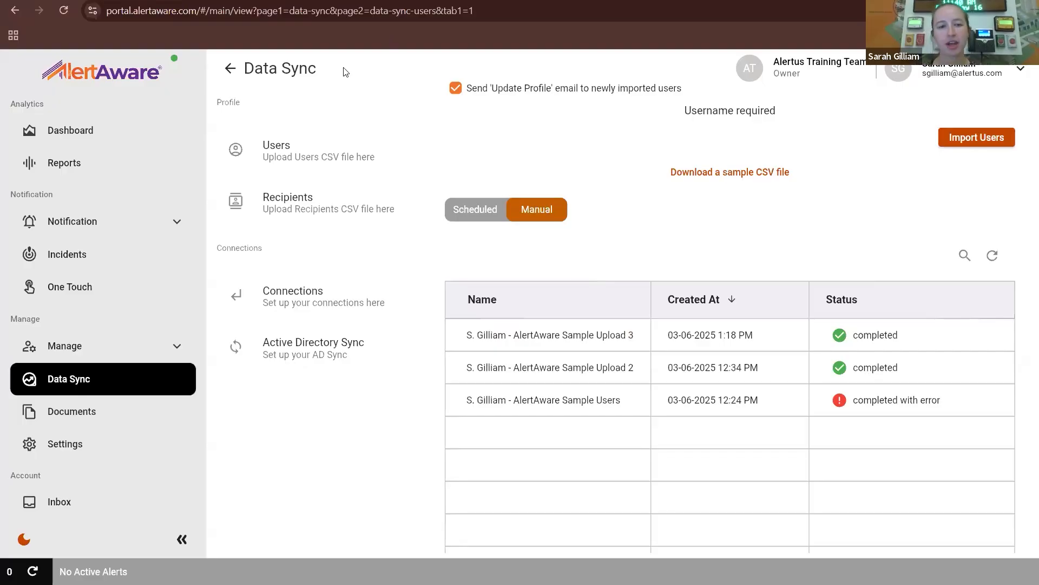
- Examine the SFTP fields of the new connection form, cancel it, and view the Active Directory Sync page
click(299, 306)
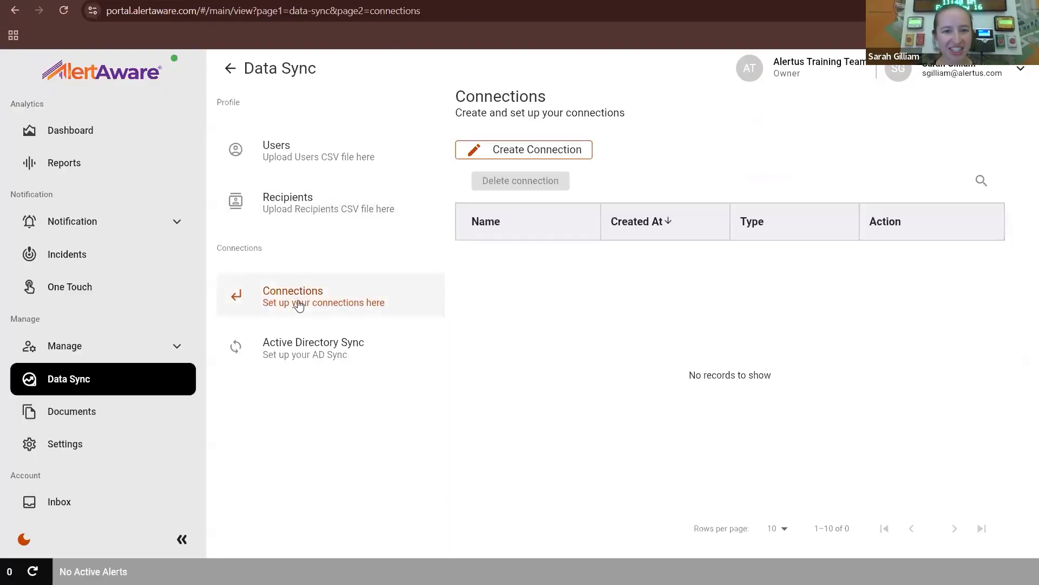
click(553, 153)
click(586, 165)
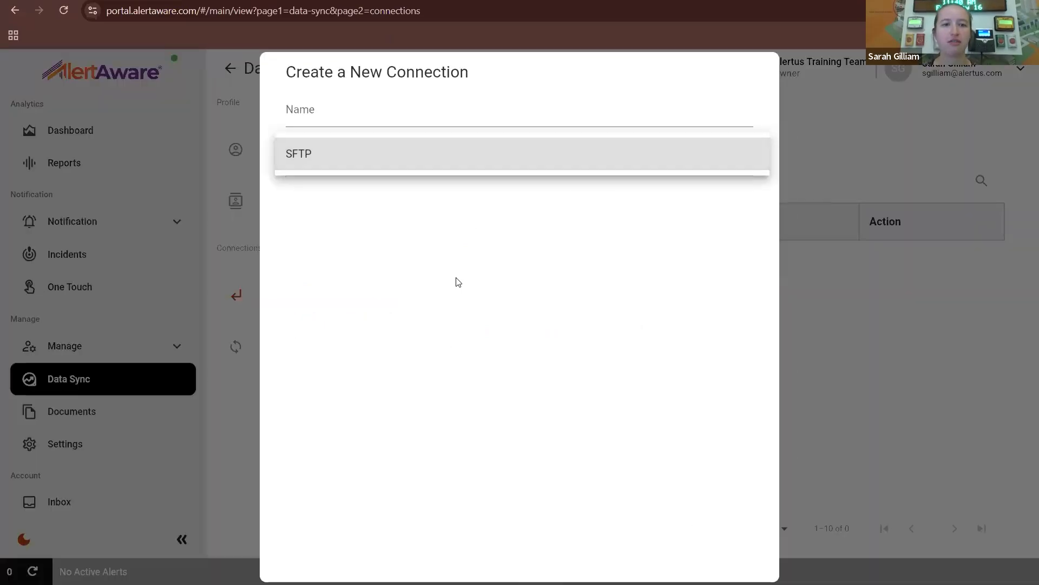
click(403, 168)
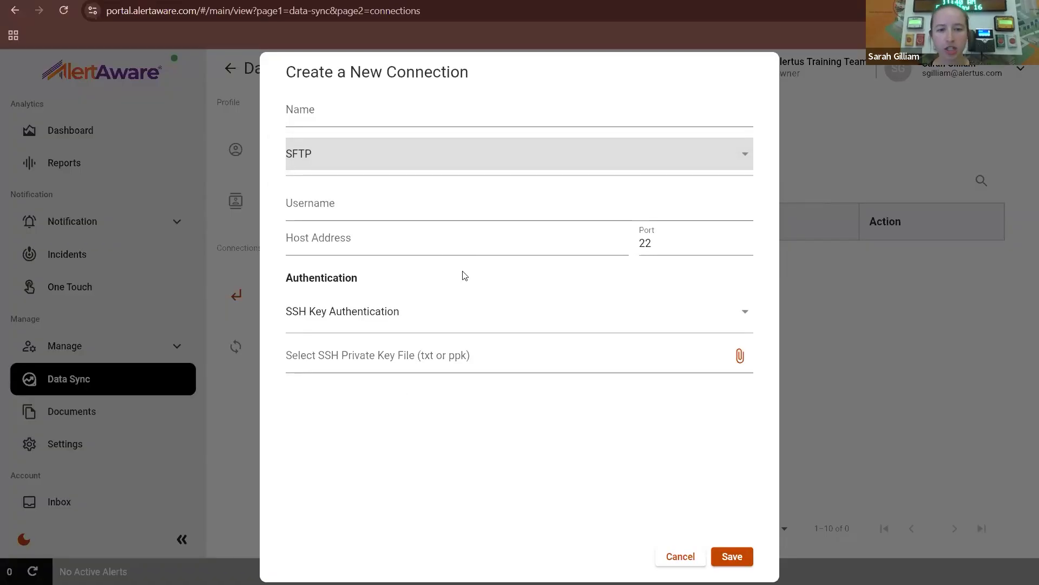
click(675, 557)
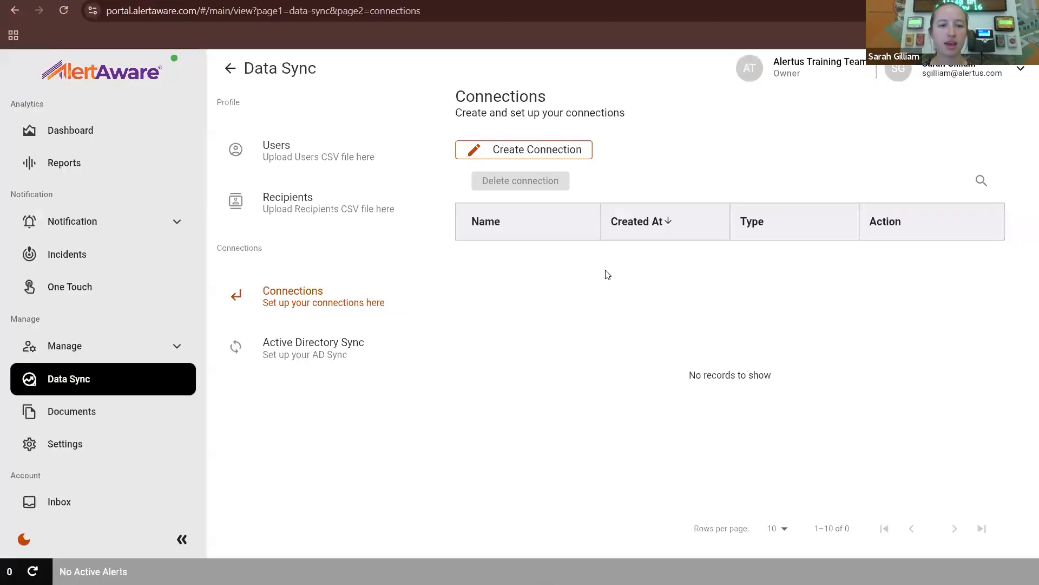
click(308, 361)
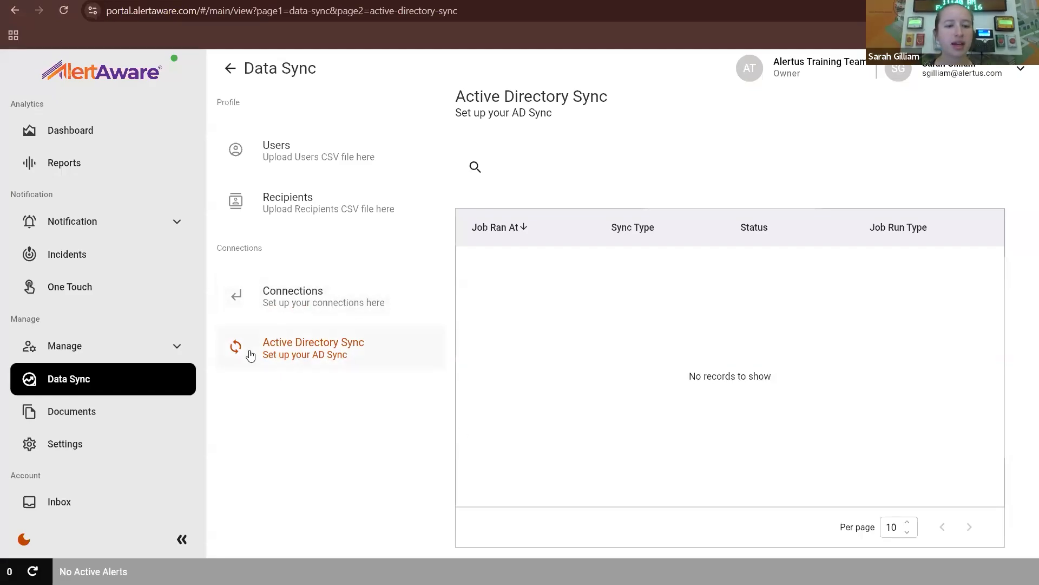
- Delete the SRP TEST entry from the Self Registration Portal settings
click(106, 450)
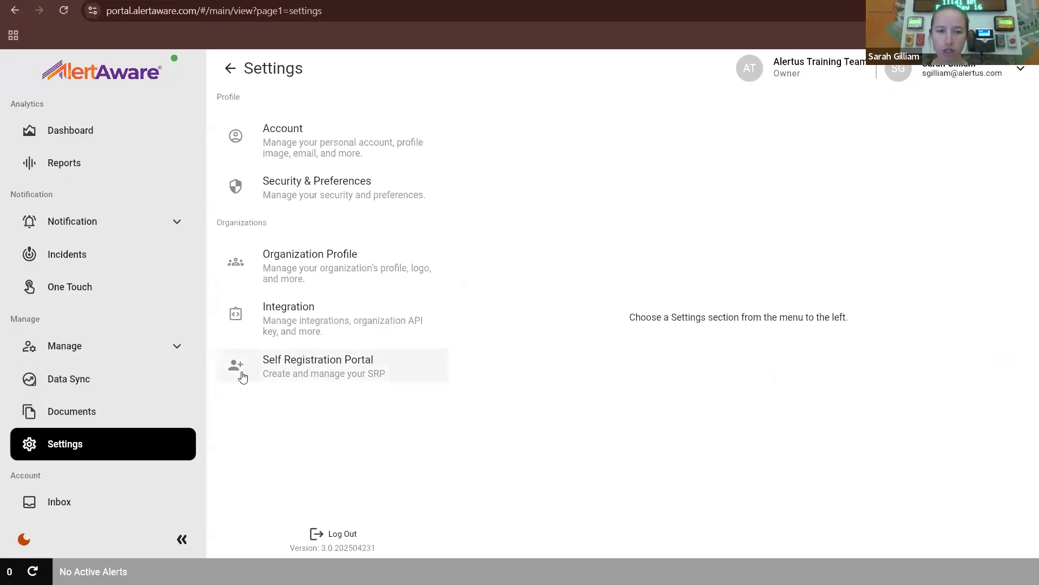
click(365, 380)
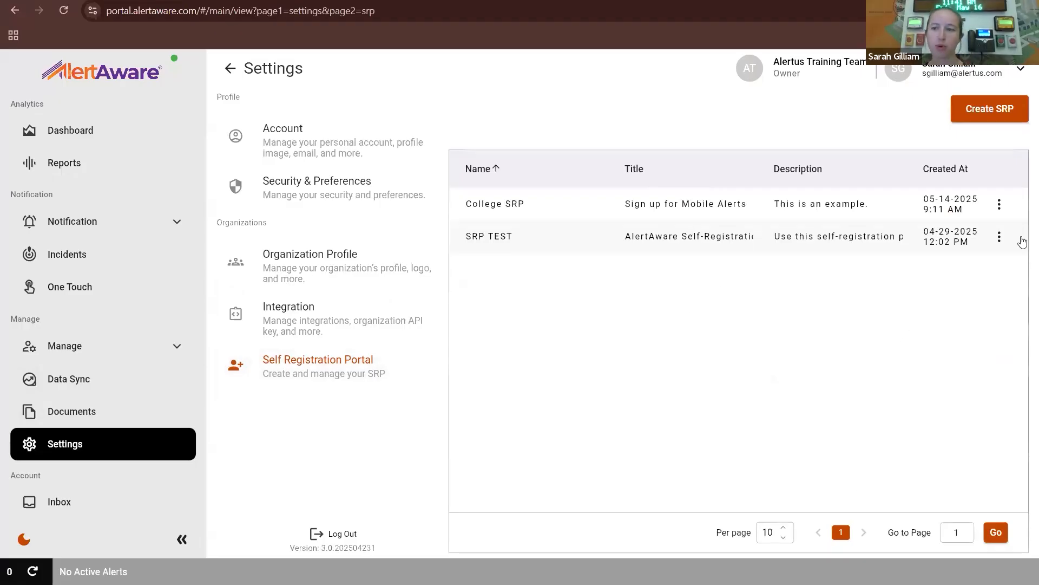
click(1000, 237)
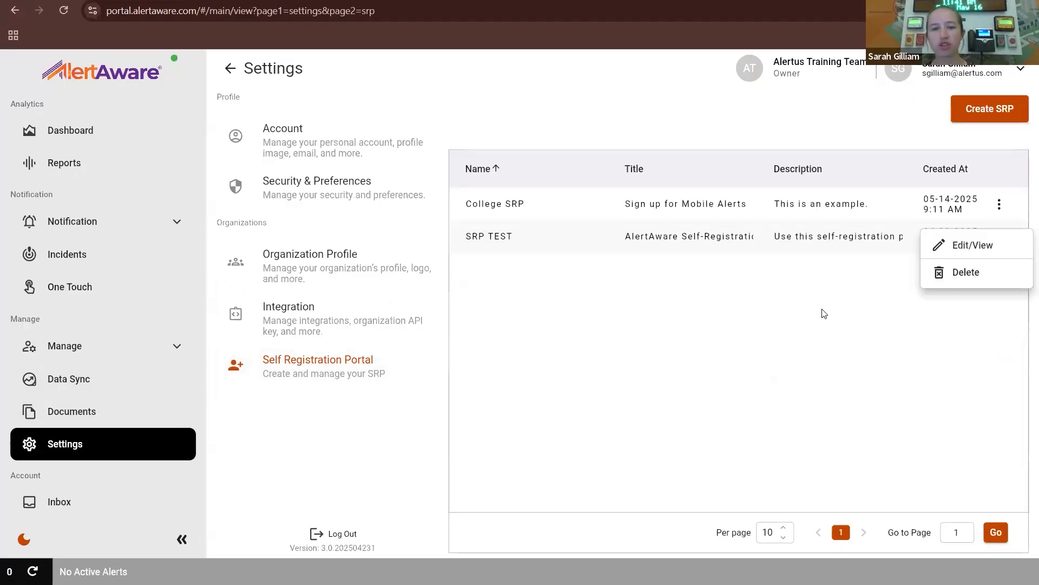
click(966, 273)
click(549, 374)
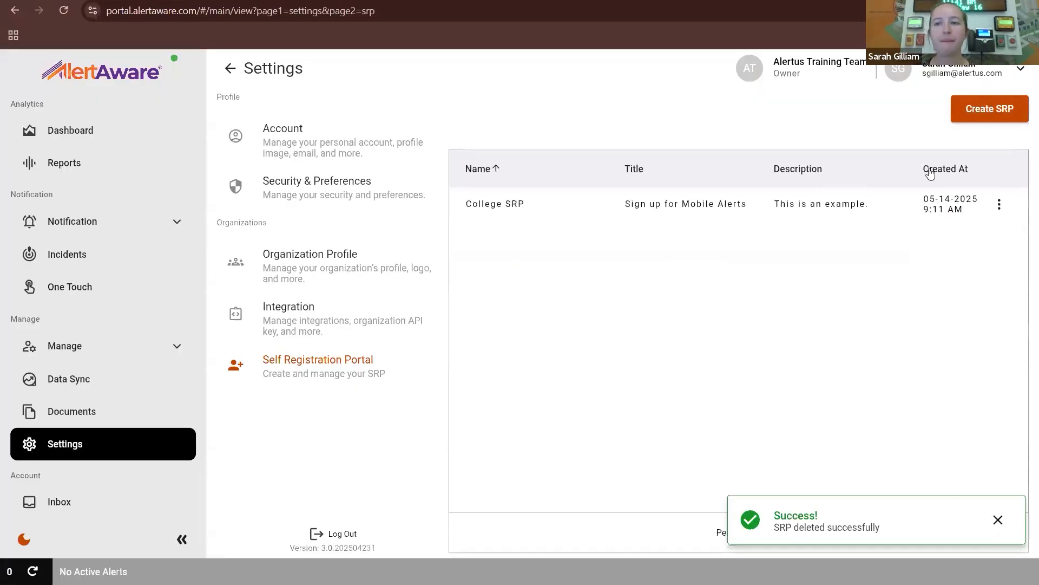
- Start a new self registration portal named SRP Test with the title AlertAware Alerts
click(974, 109)
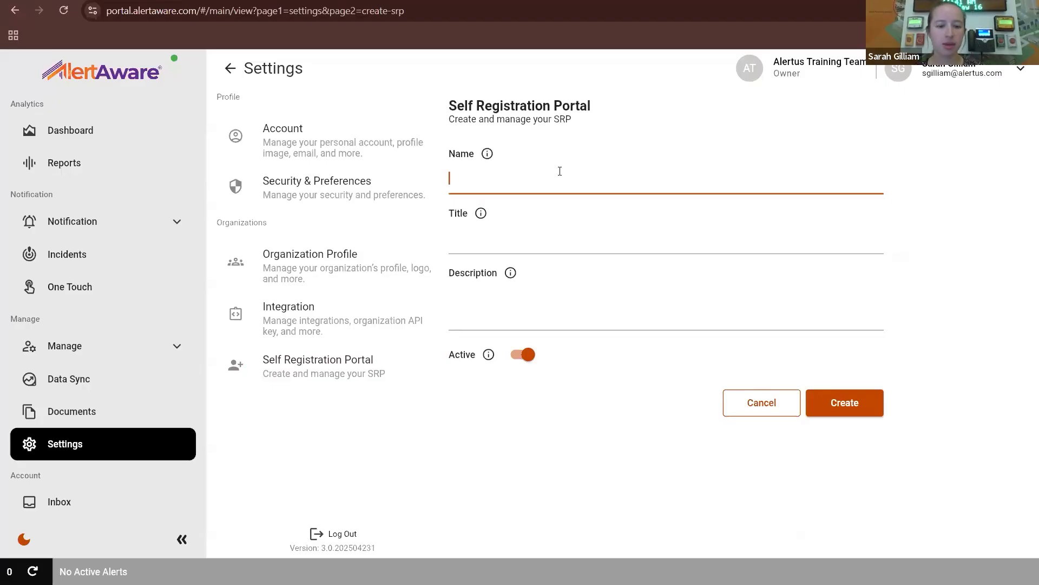
text(SRP Test)
click(474, 245)
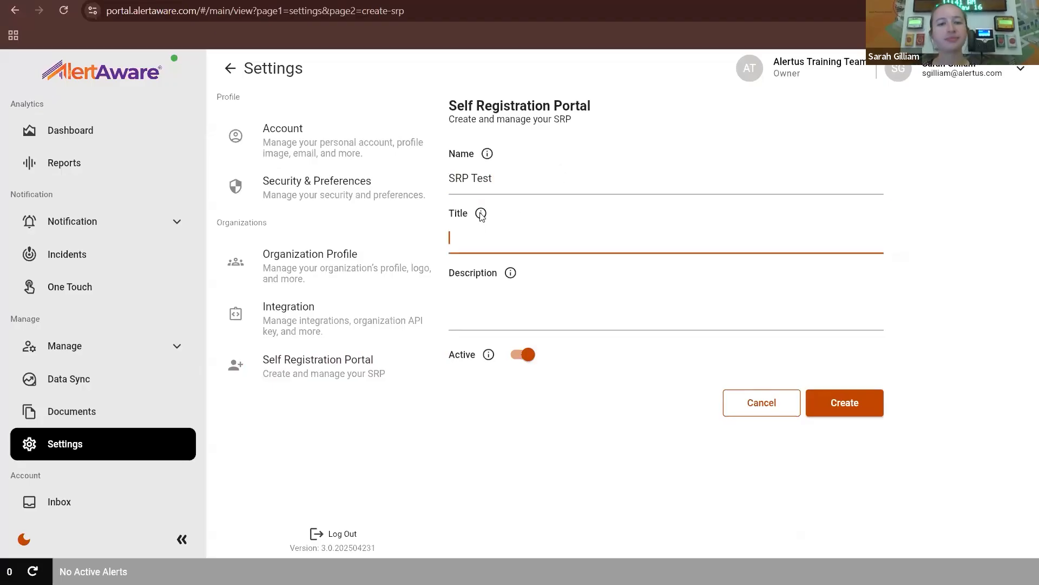
click(480, 216)
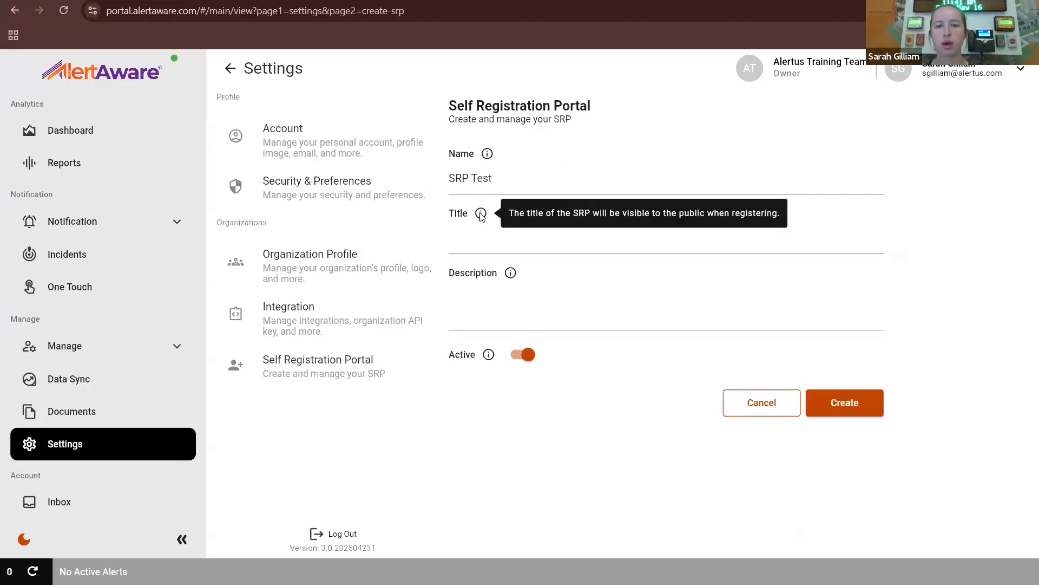
click(465, 244)
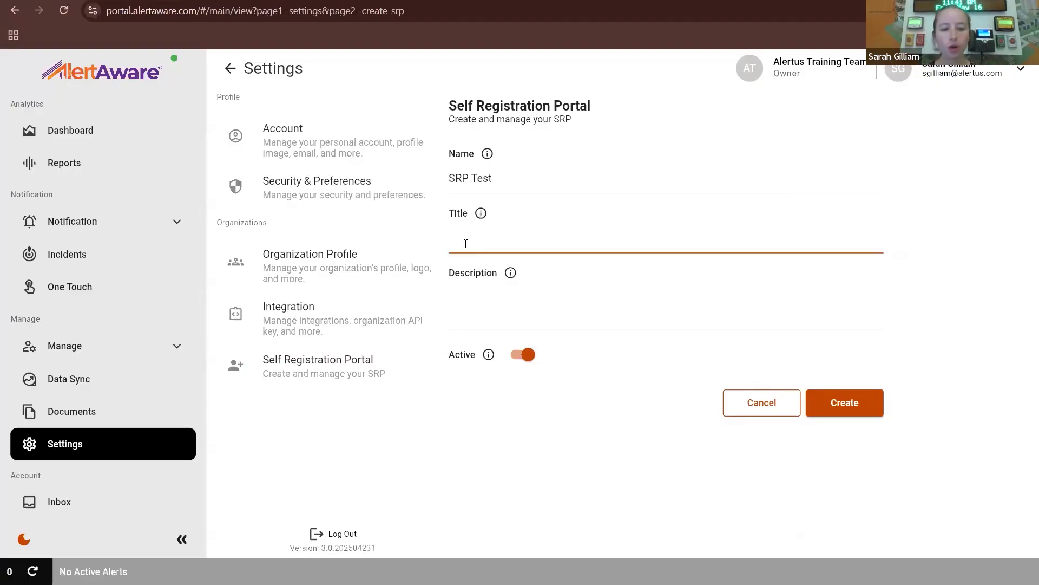
text(AL)
key(BackSpace)
key(BackSpace)
key(BackSpace)
key(BackSpace)
key(BackSpace)
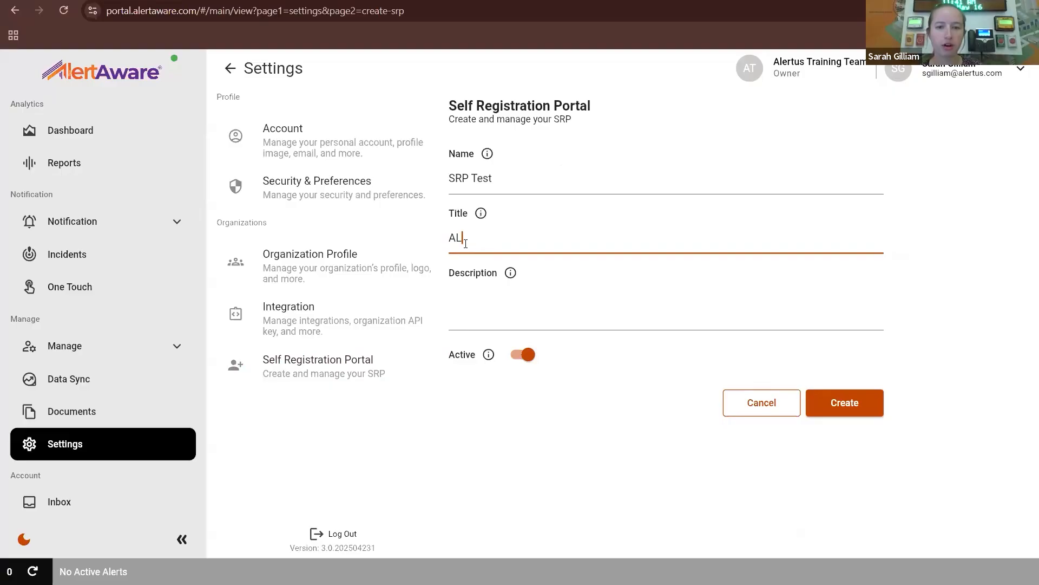
text(Alert)
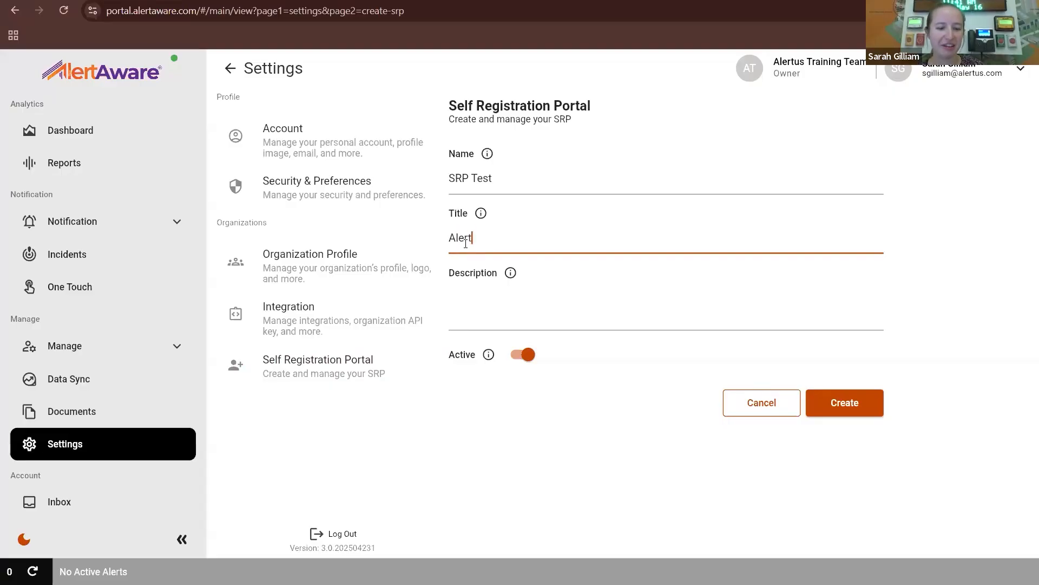
text(Aware Alerts)
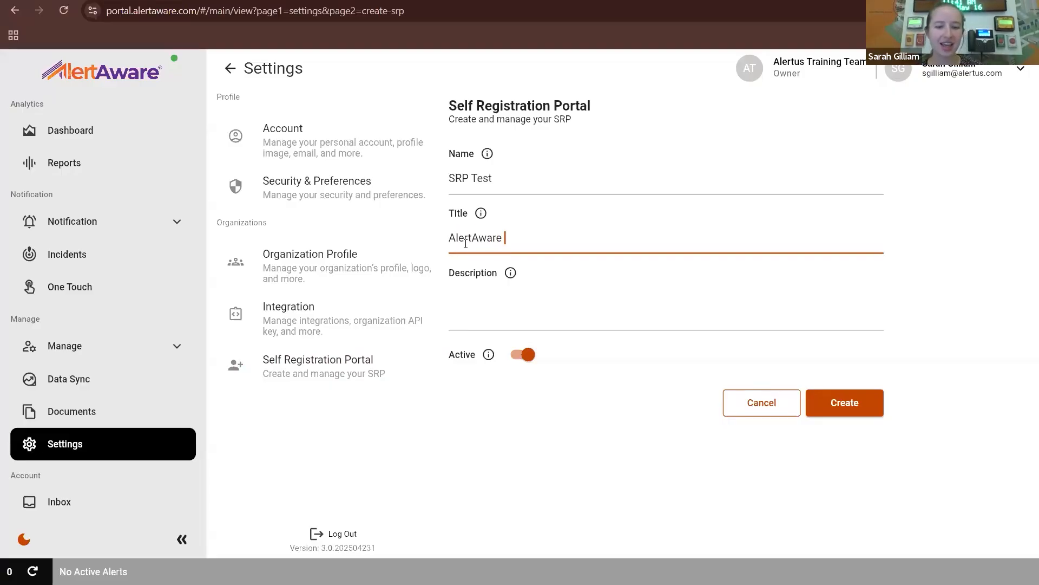
- Give the portal the description "Sign up here!" and create it as an active portal
click(512, 274)
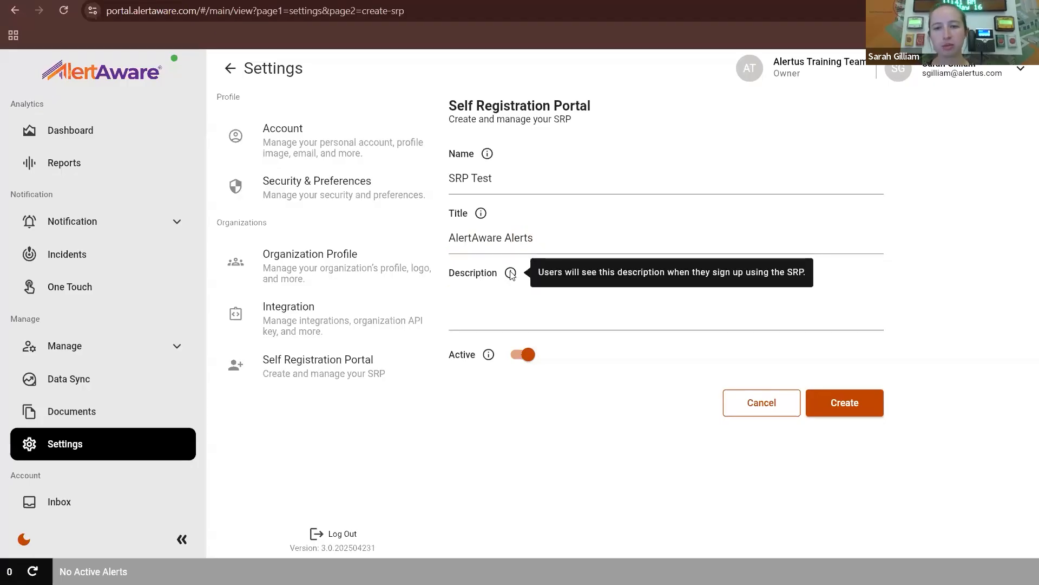
click(489, 311)
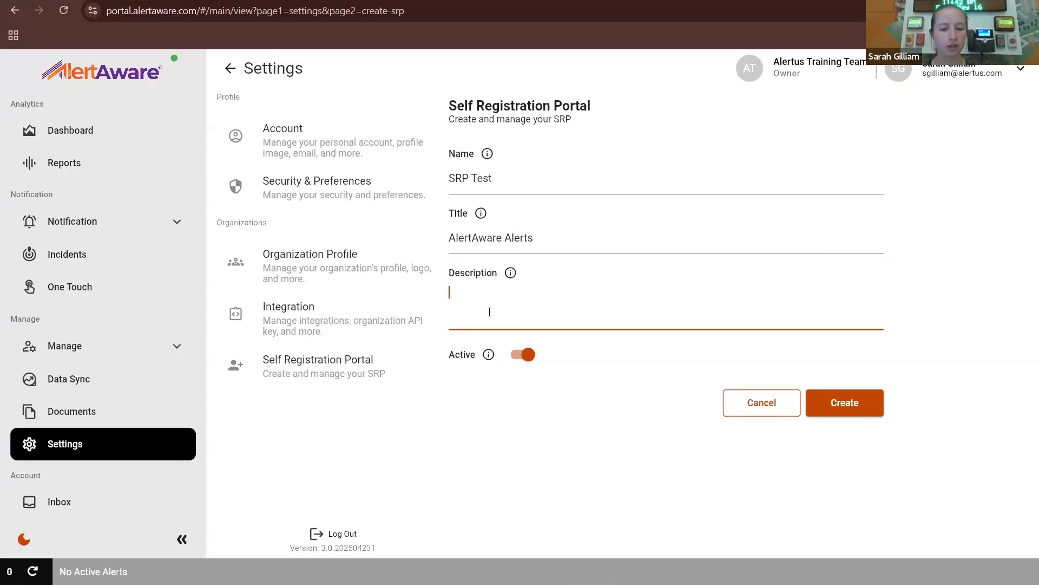
text(SIgn)
key(BackSpace)
key(BackSpace)
key(BackSpace)
key(BackSpace)
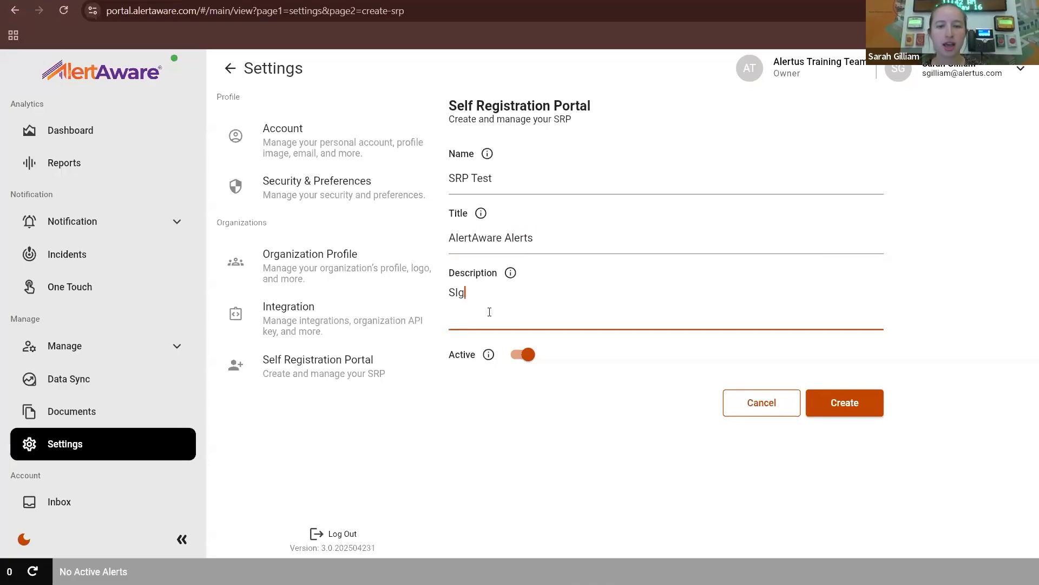
text(ign up here!)
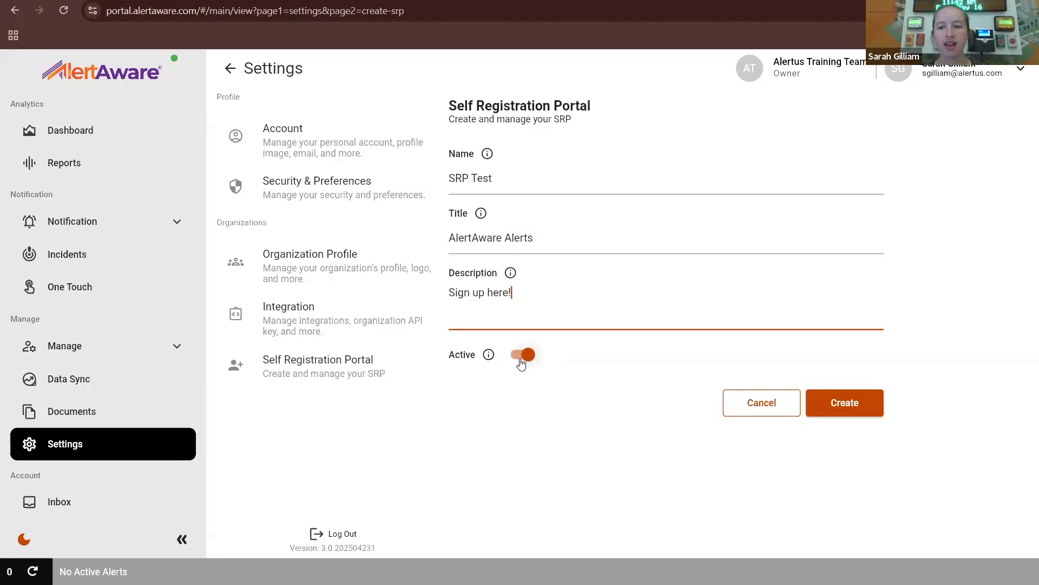
click(855, 406)
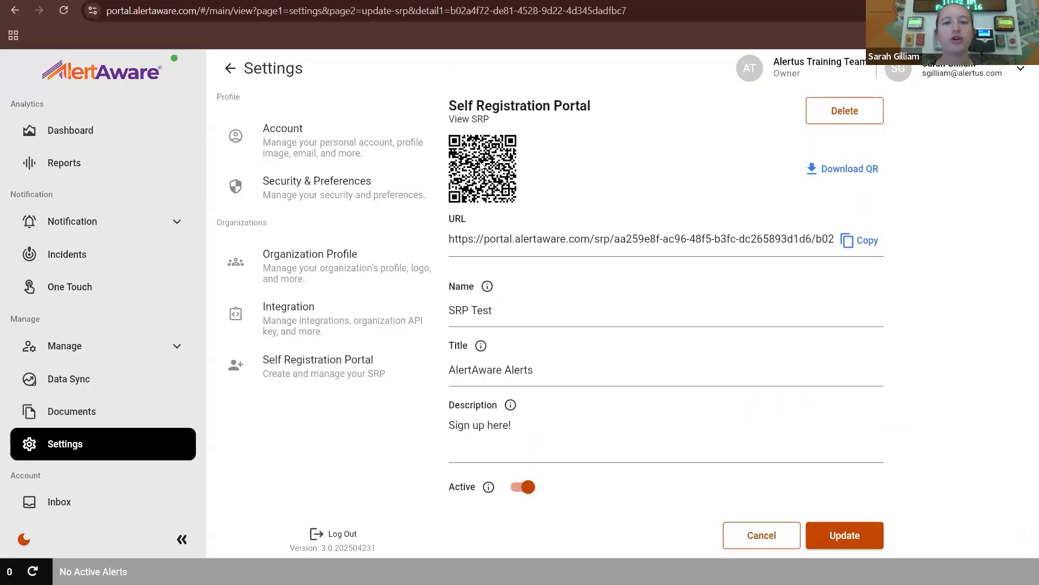
- Copy the SRP Test portal's URL and open it in a new browser tab to examine the sign-up form
click(865, 245)
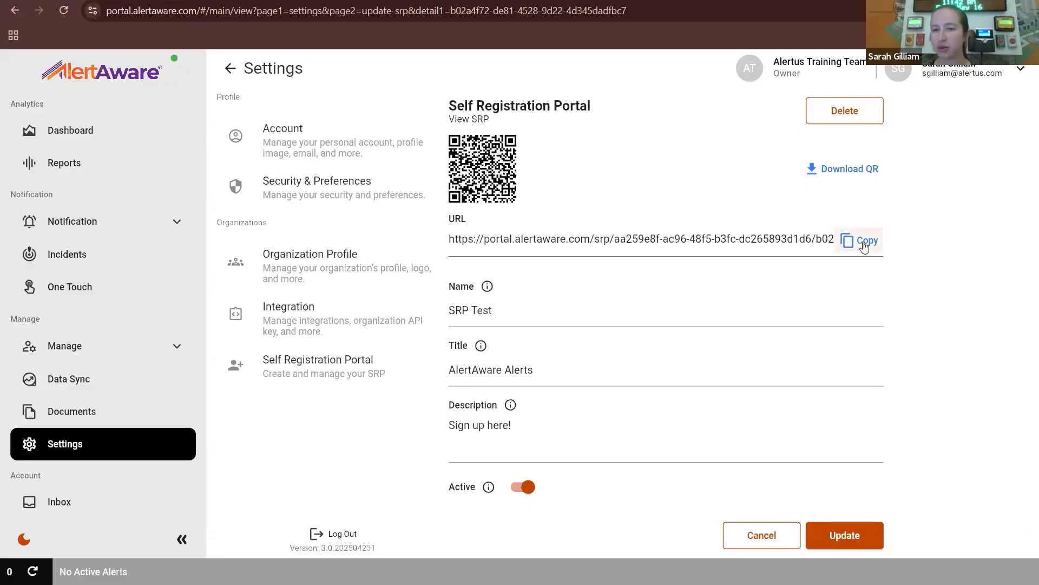
click(865, 244)
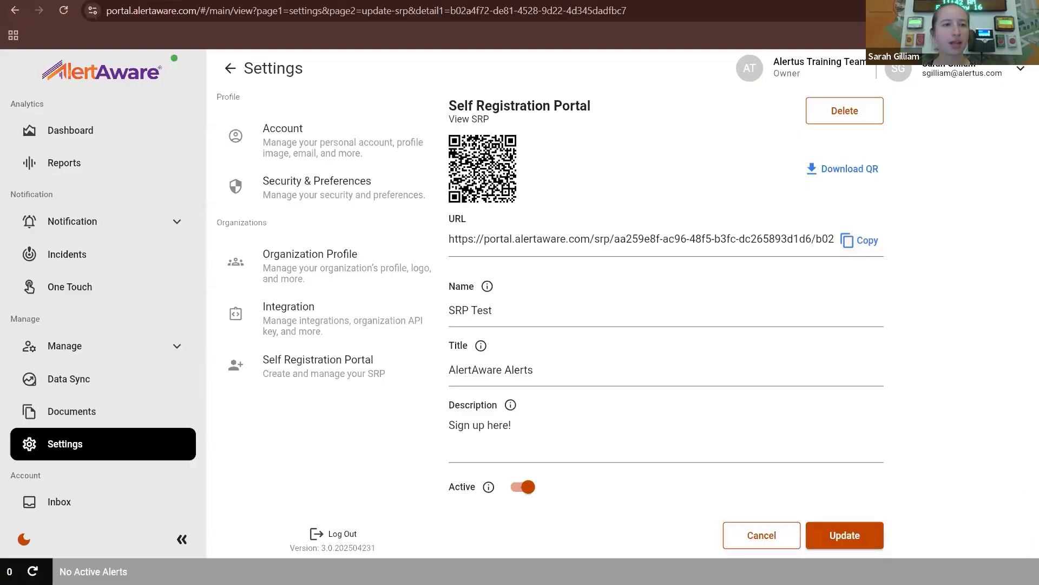
key(ctrl+t)
key(ctrl+v)
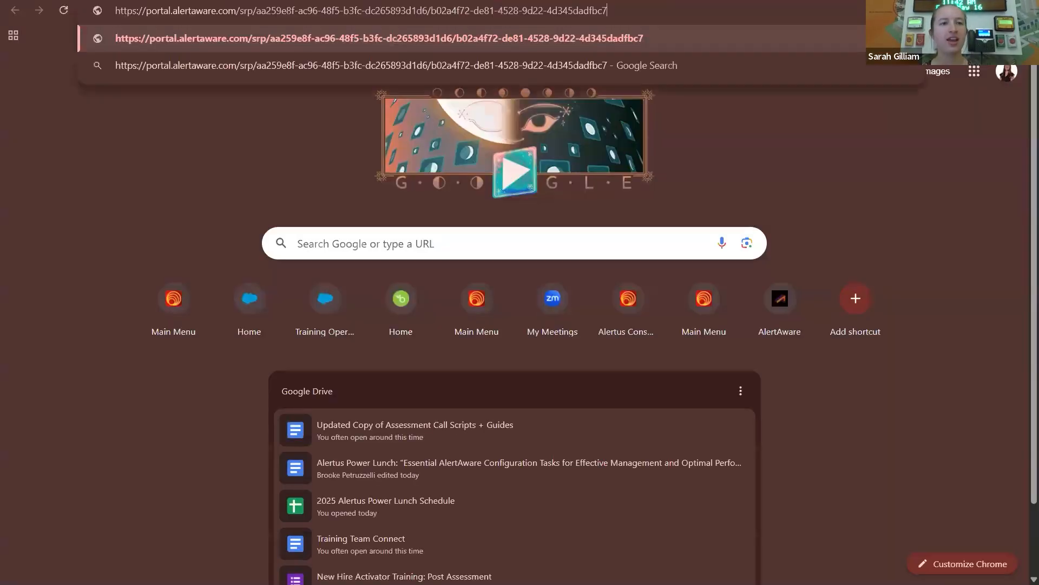
key(Return)
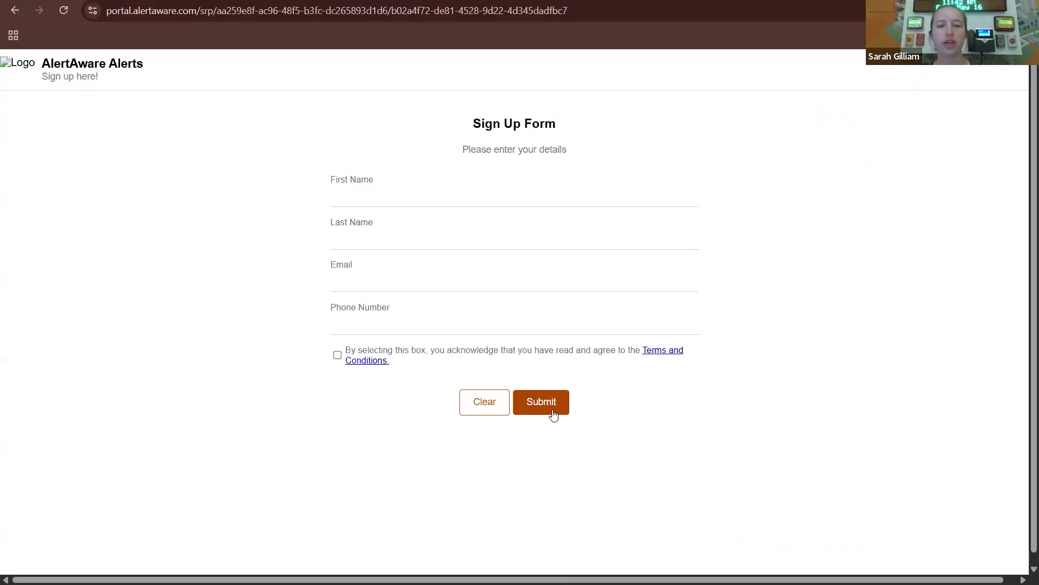
- Return to the SRP Test details in AlertAware, leave them without updating, and go to the dashboard
click(655, 1)
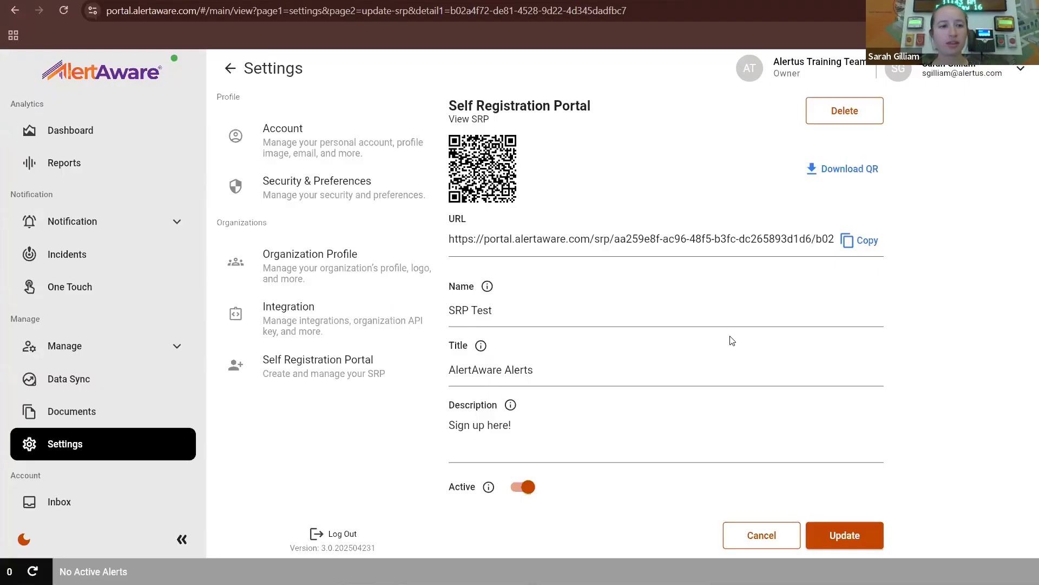
click(764, 537)
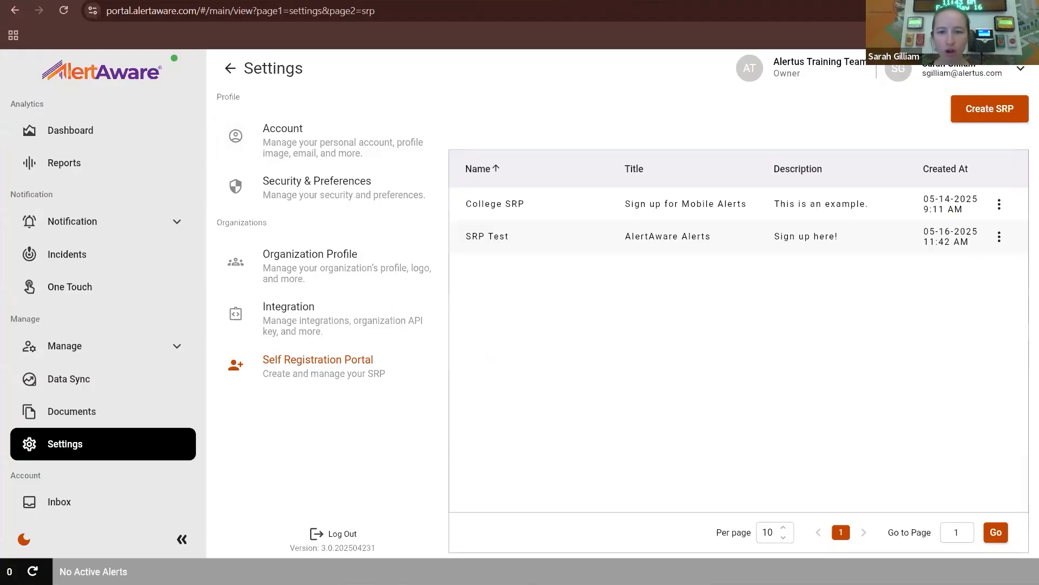
click(118, 79)
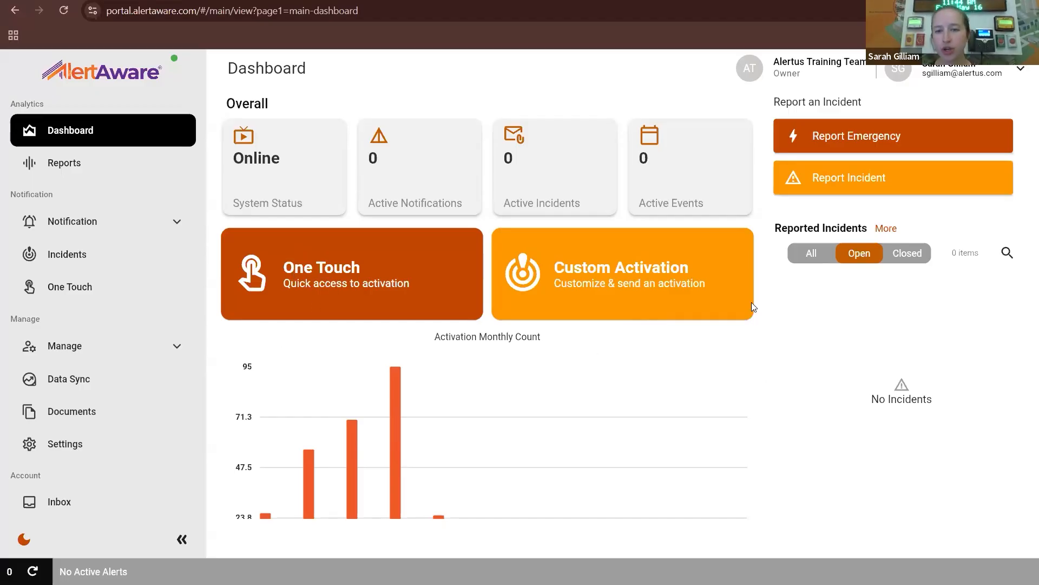
- Examine the Custom Activation form, try saving it empty as a template, and return to the dashboard
click(597, 236)
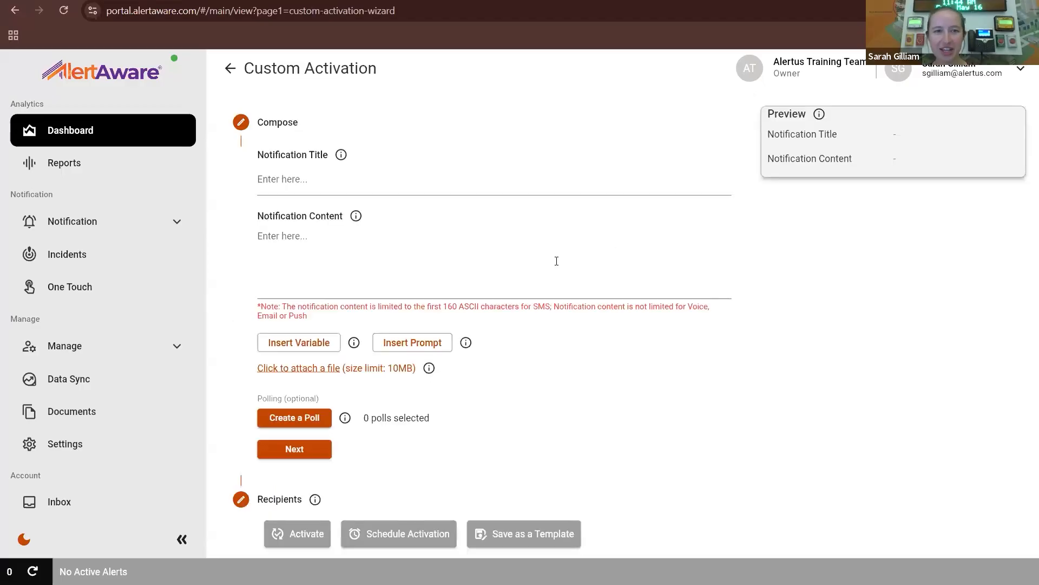
scroll(474, 324, down, 2)
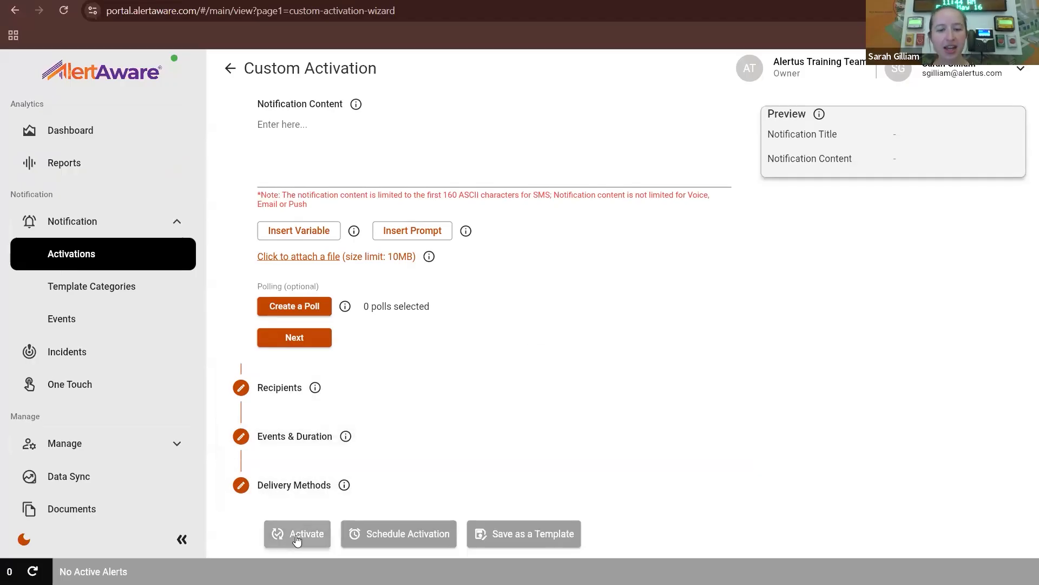
click(522, 533)
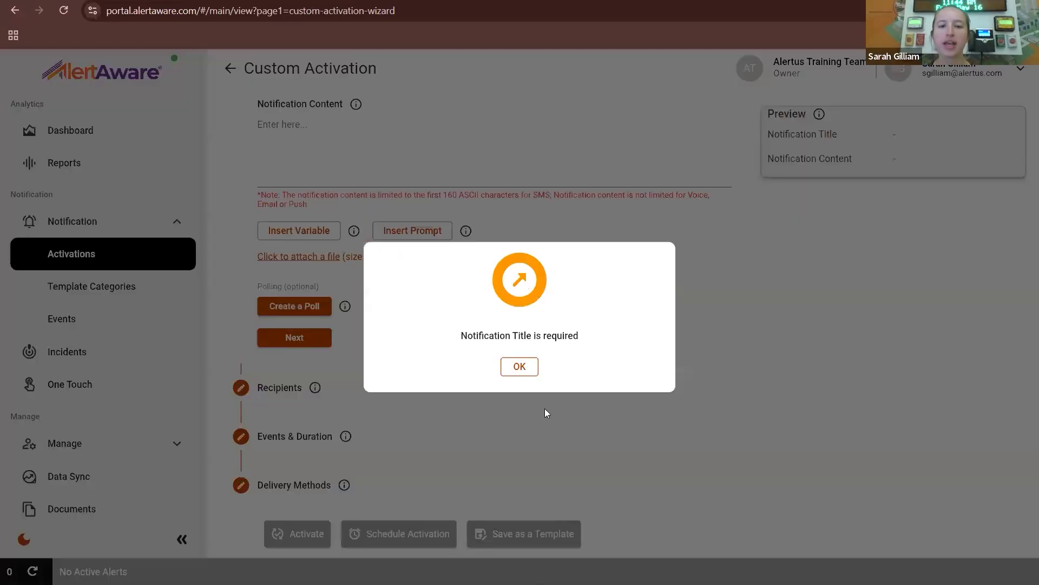
click(535, 542)
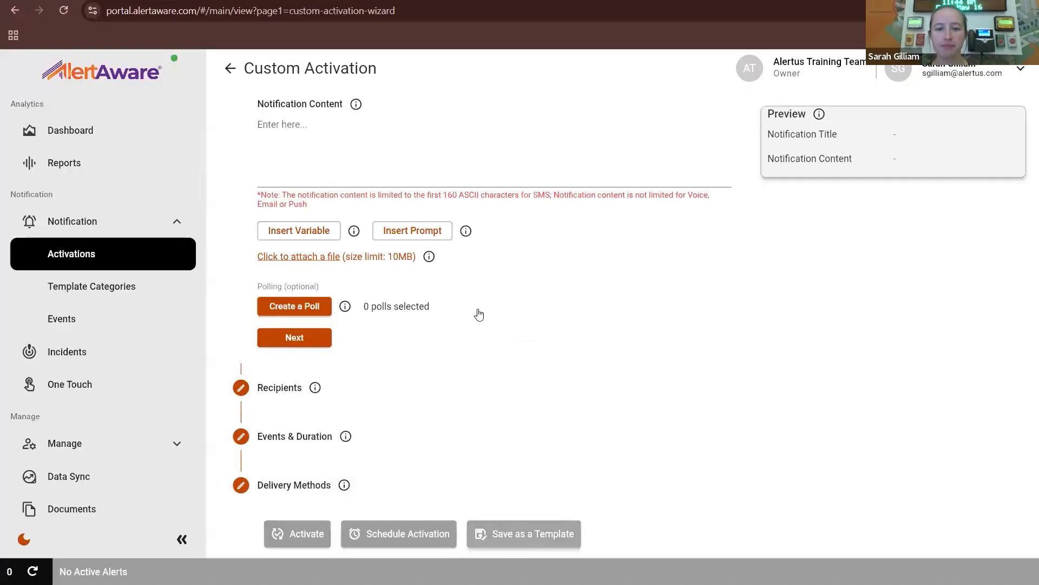
click(230, 68)
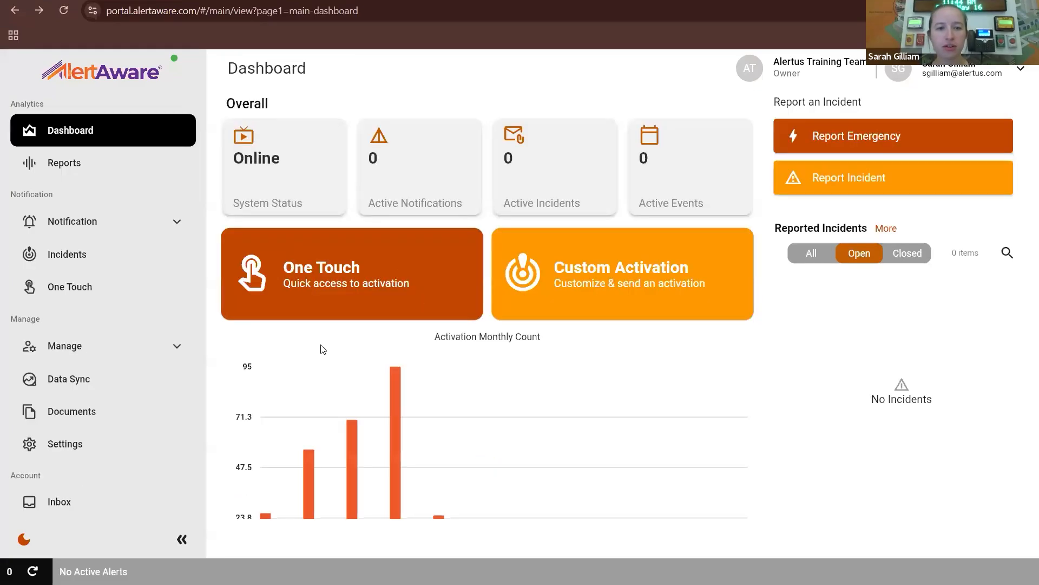
- Start a new One Touch activation and set its notification title to Building 1 Evacuation Order
click(320, 270)
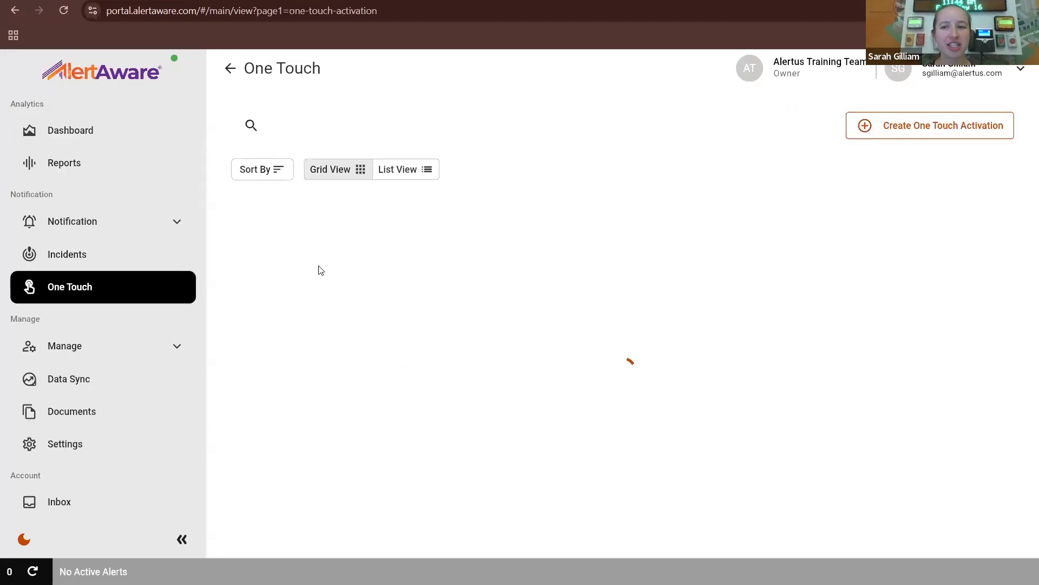
click(929, 133)
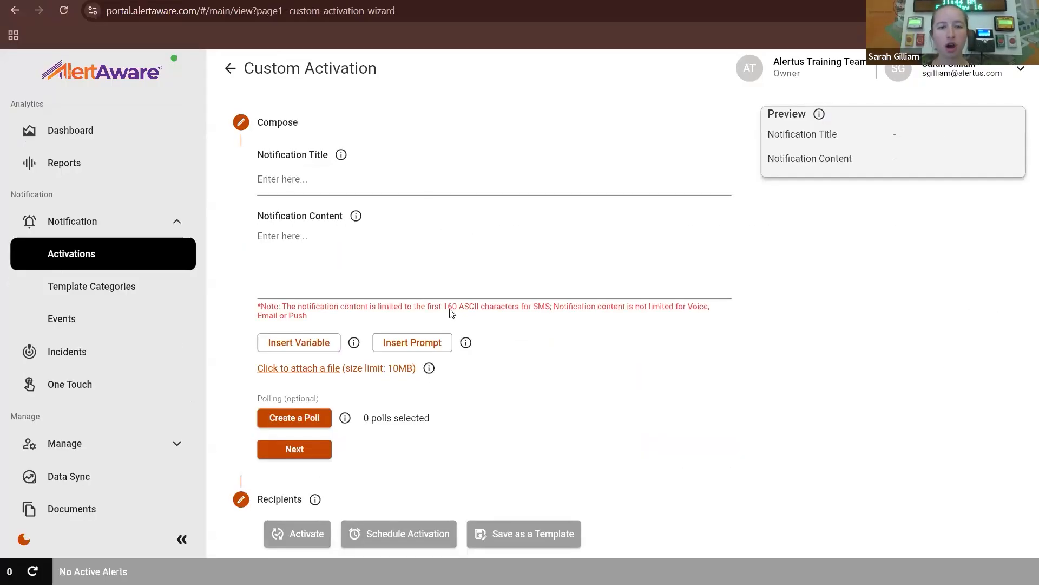
scroll(449, 325, down, 2)
scroll(449, 327, up, 2)
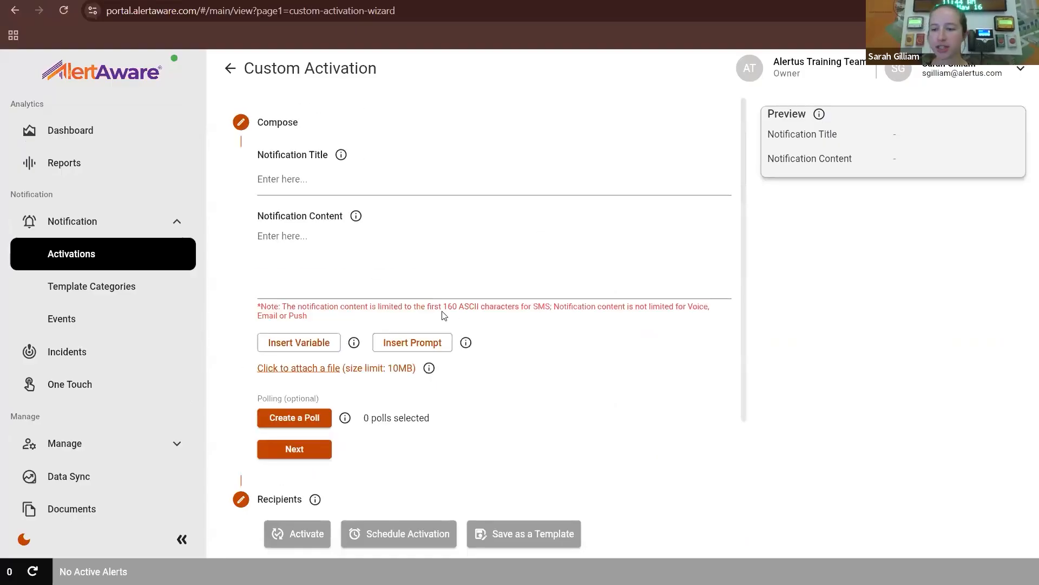
click(334, 188)
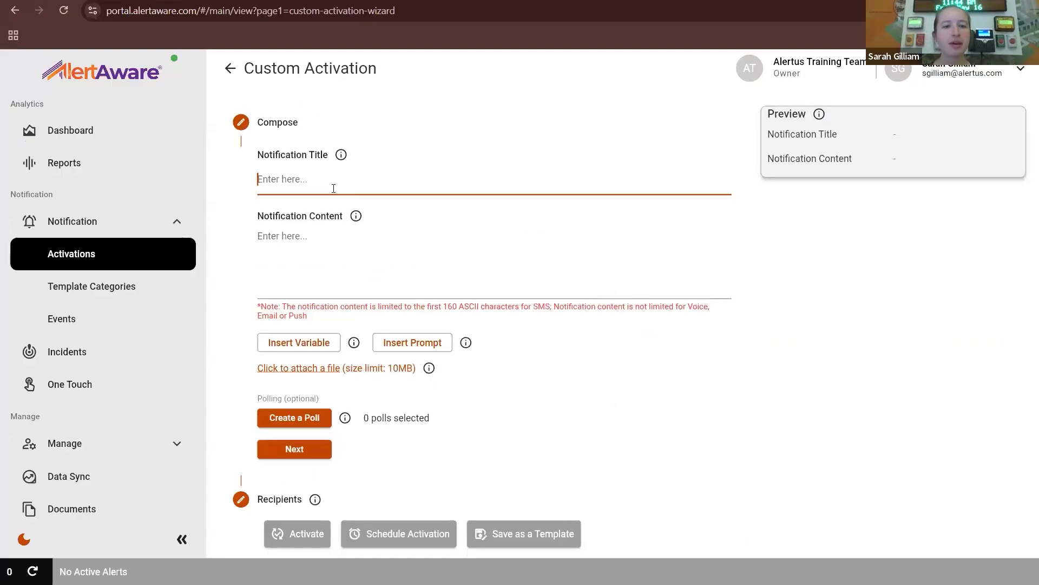
text(B)
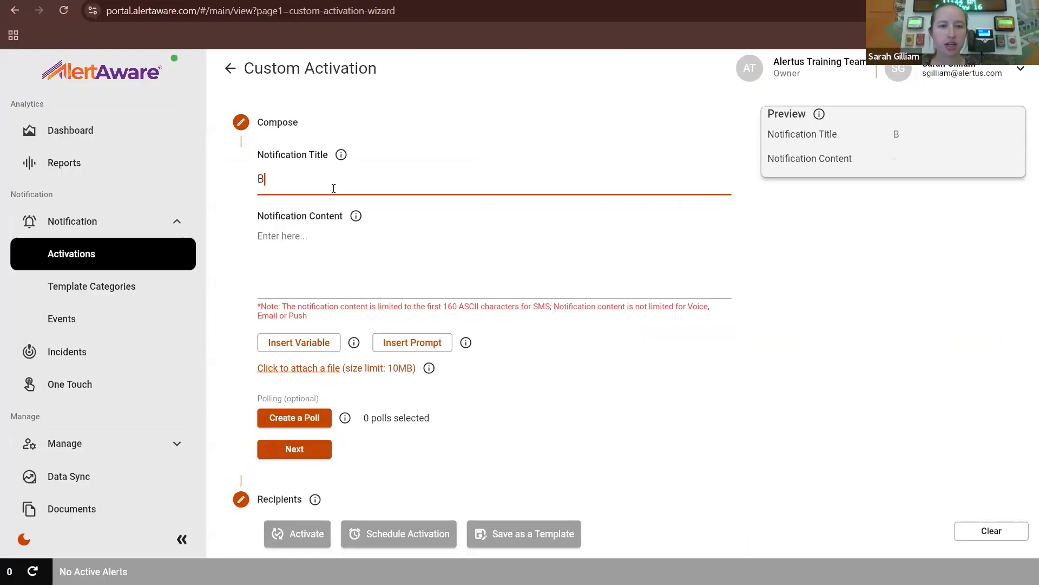
text(uil)
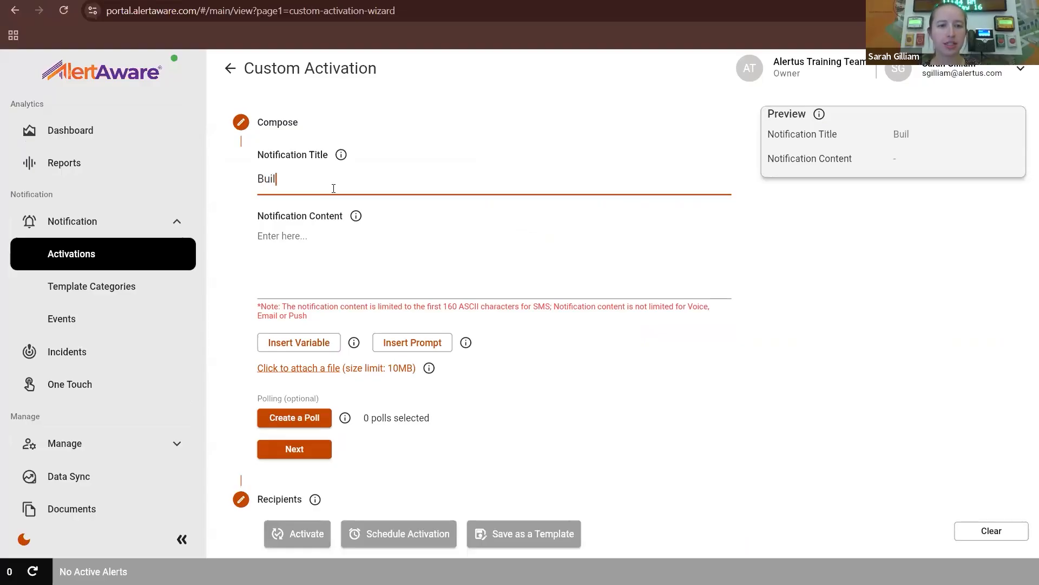
text(ding 1 Ev)
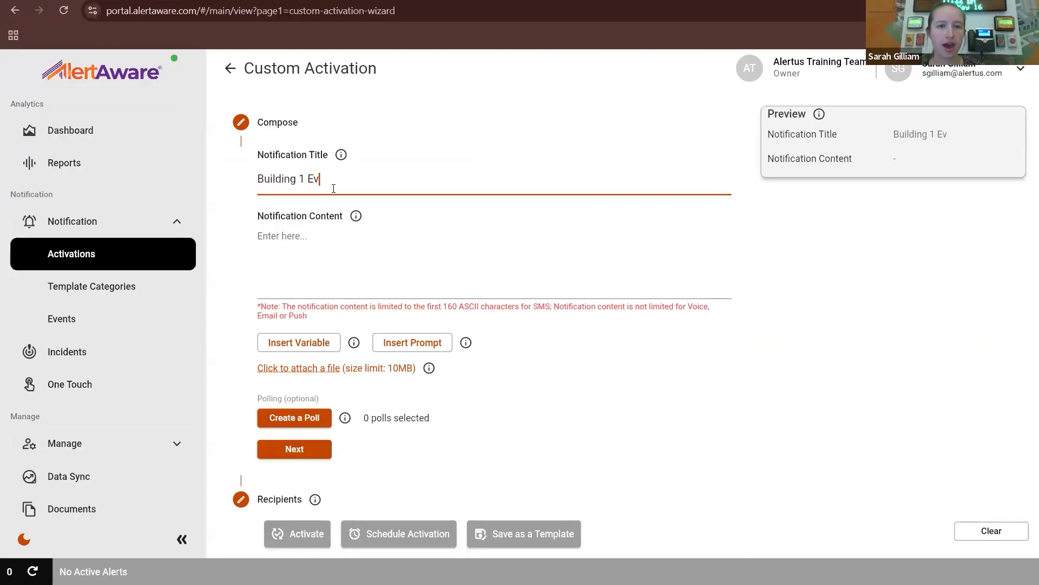
text(acuation Order)
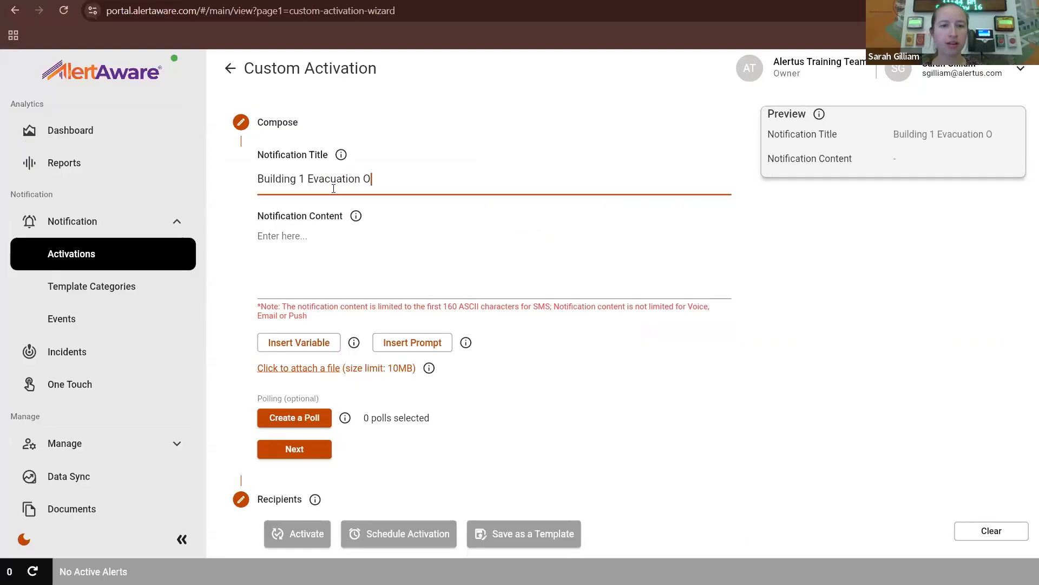
- Enter the notification content "There is an evacuation order in effect for building 1."
click(319, 236)
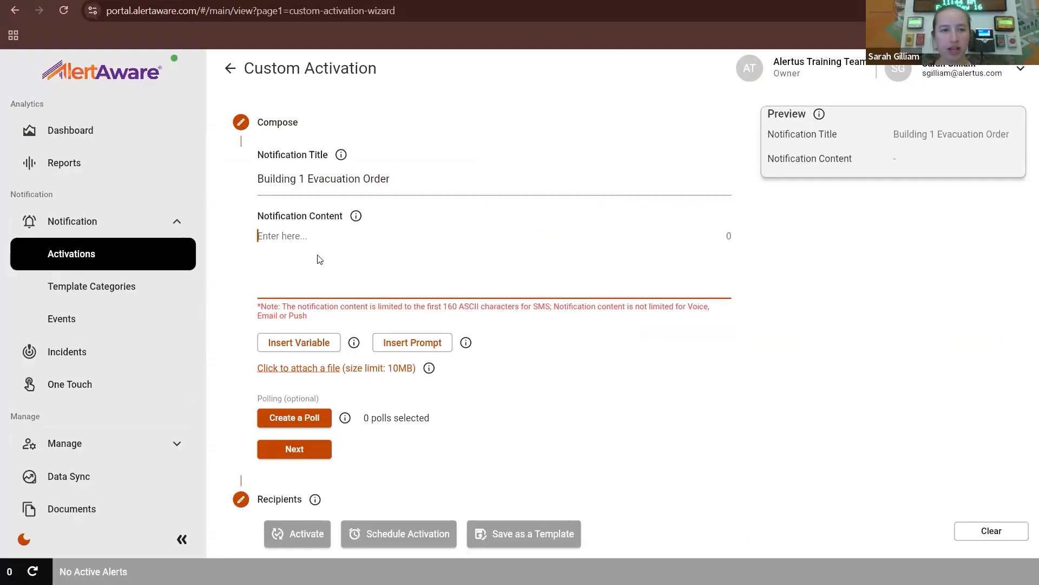
scroll(323, 196, down, 1)
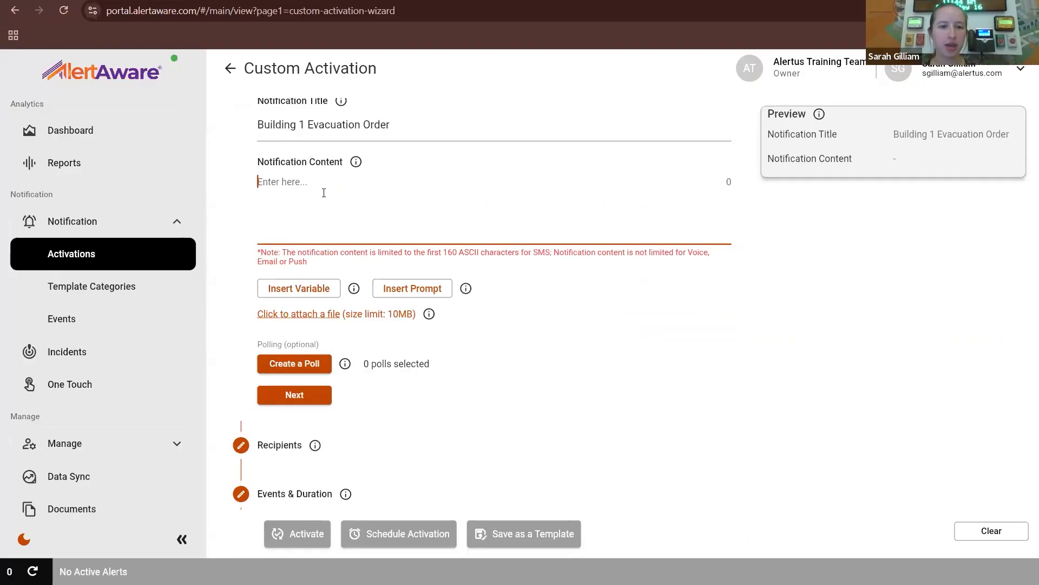
text(There )
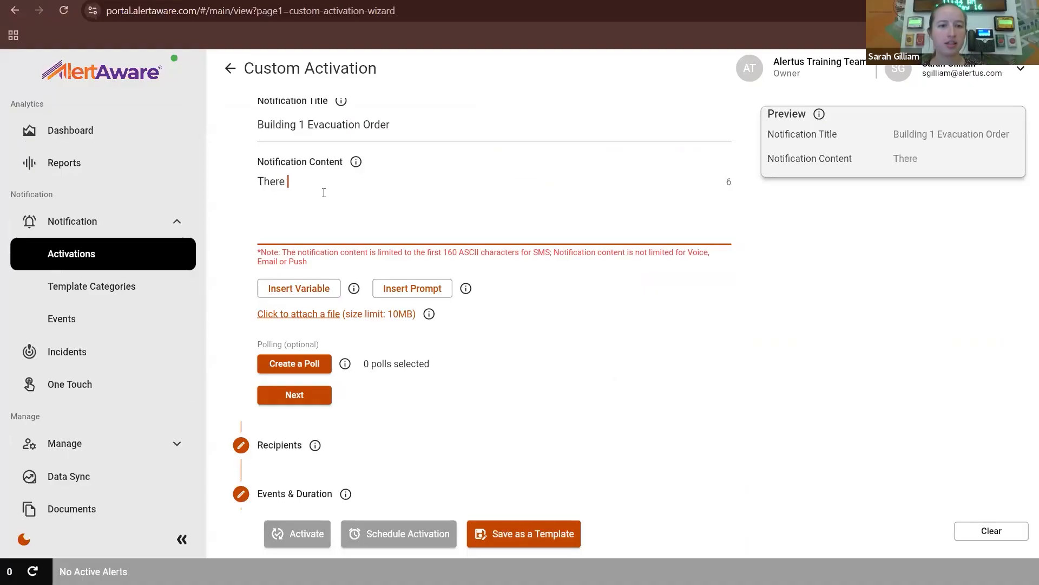
text(is an evacuatio)
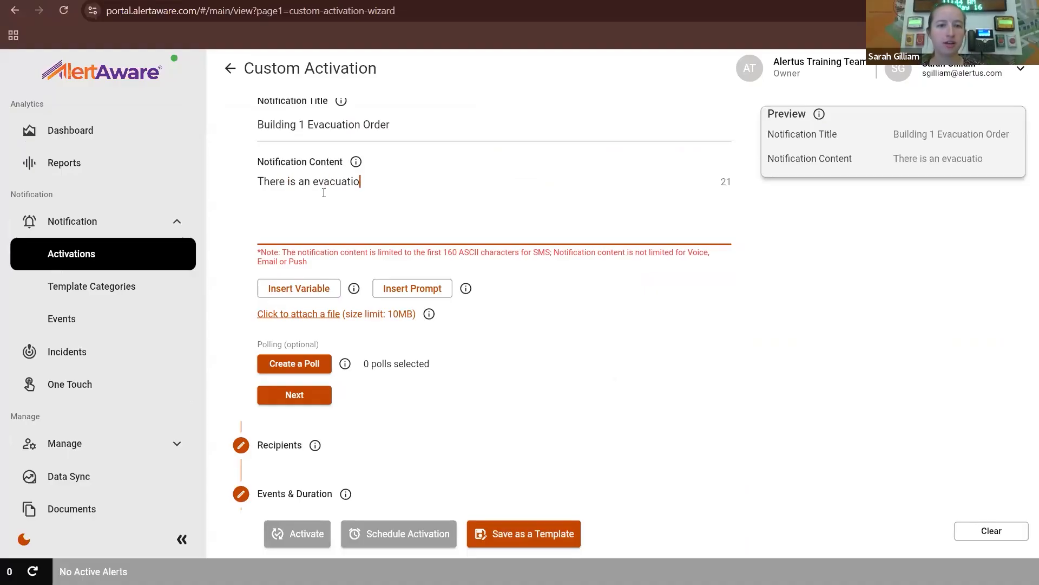
text(n order in )
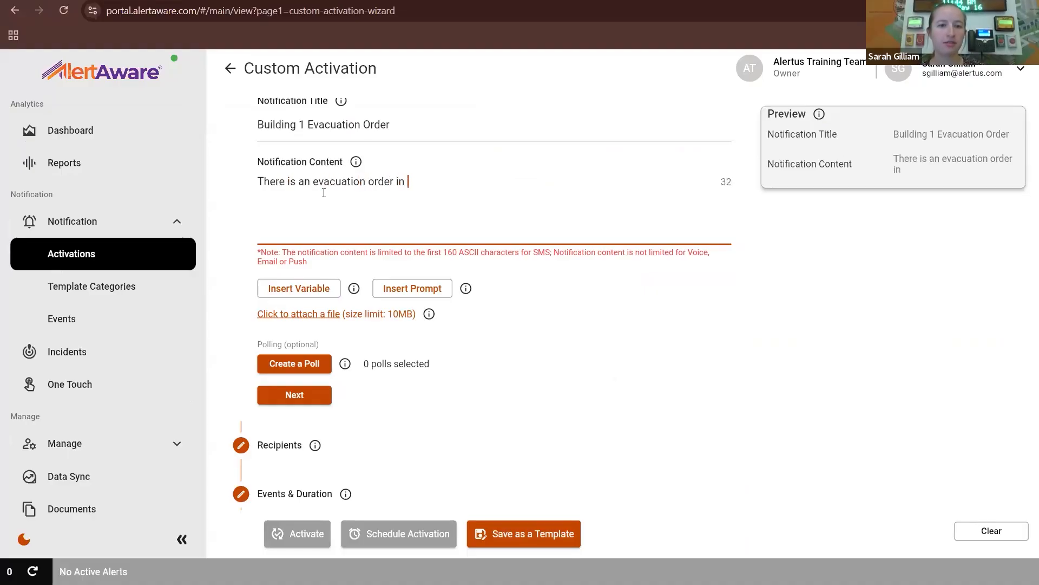
text(effect for )
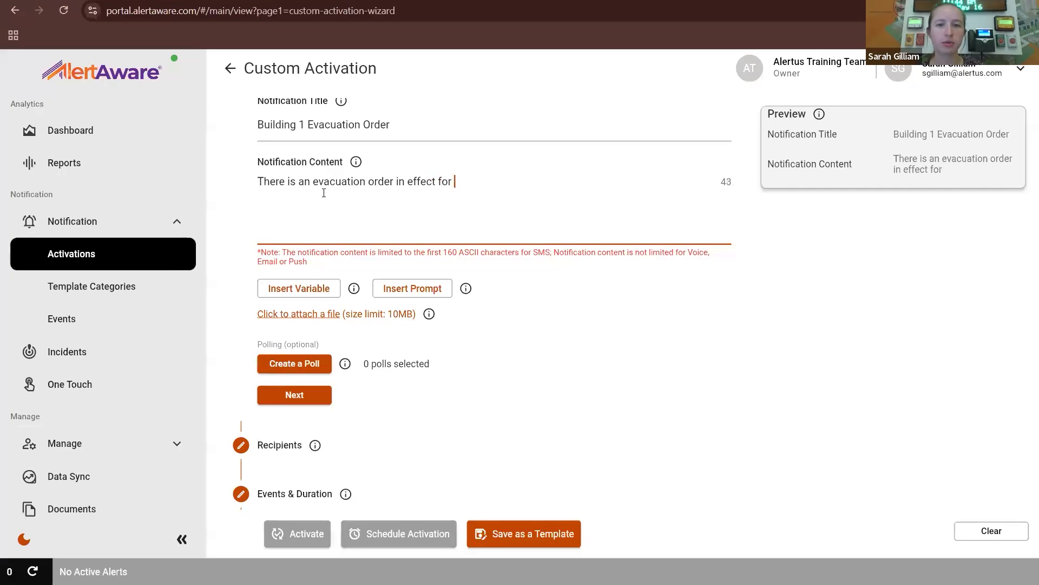
text(building )
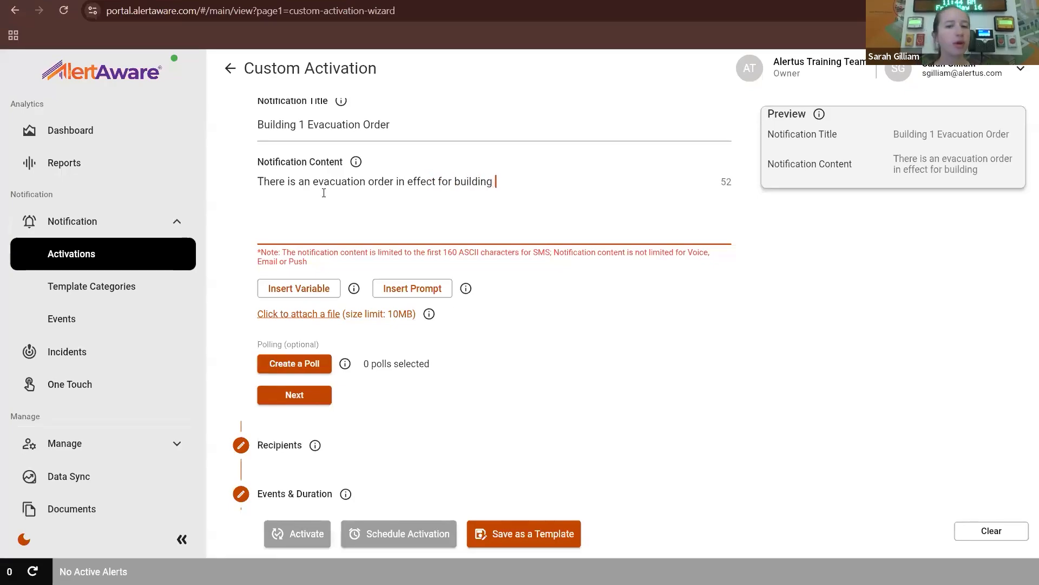
text(1)
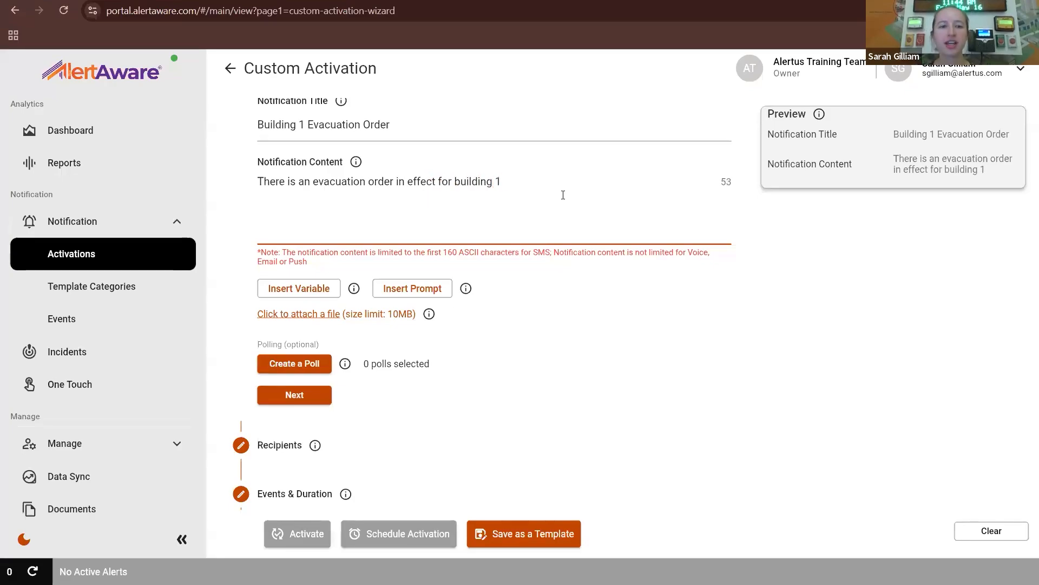
text(.)
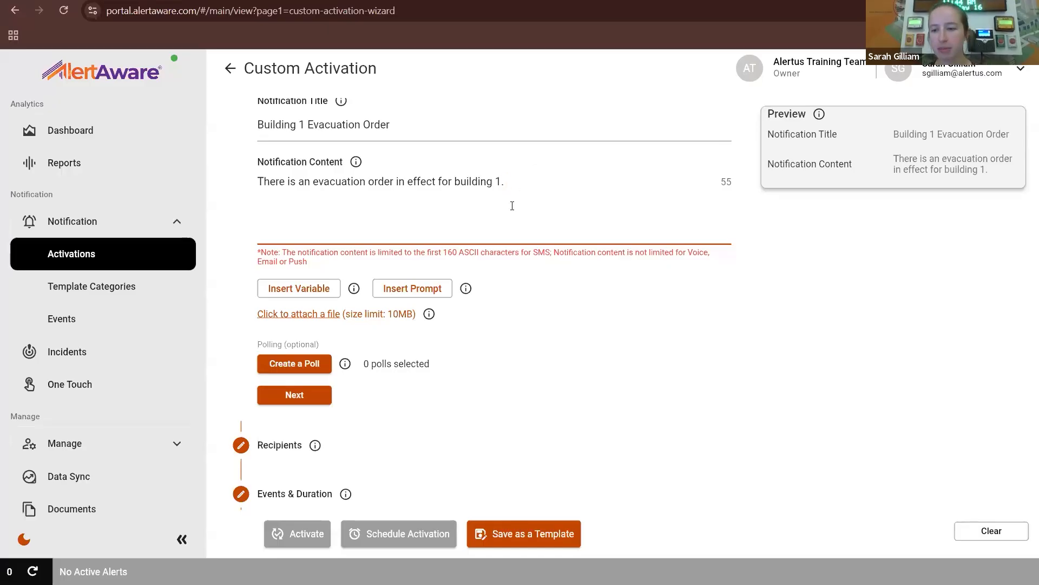
- Examine the fields offered for the Notification system variable and leave without inserting one
scroll(563, 227, down, 1)
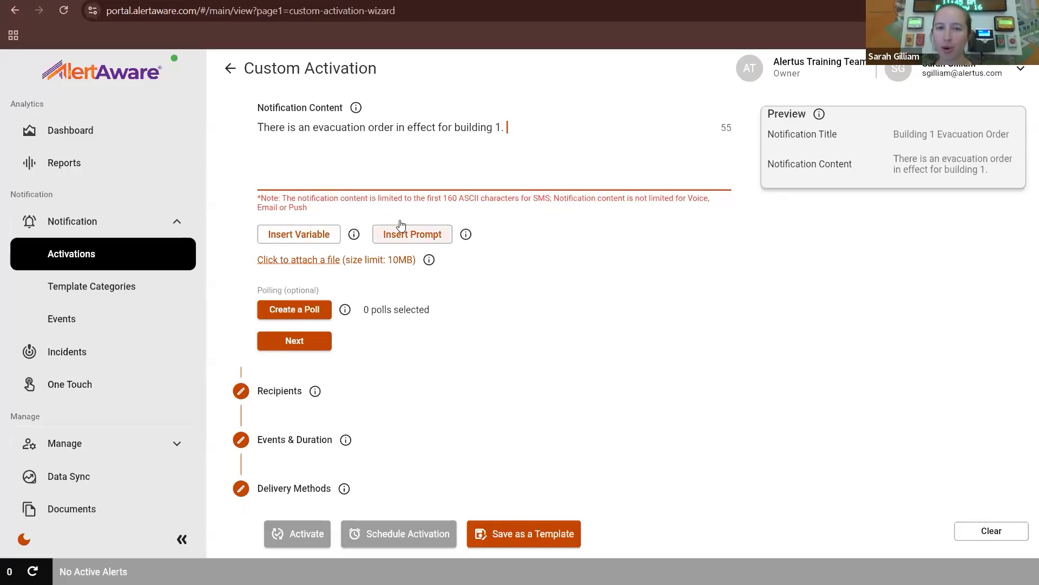
click(313, 234)
click(383, 296)
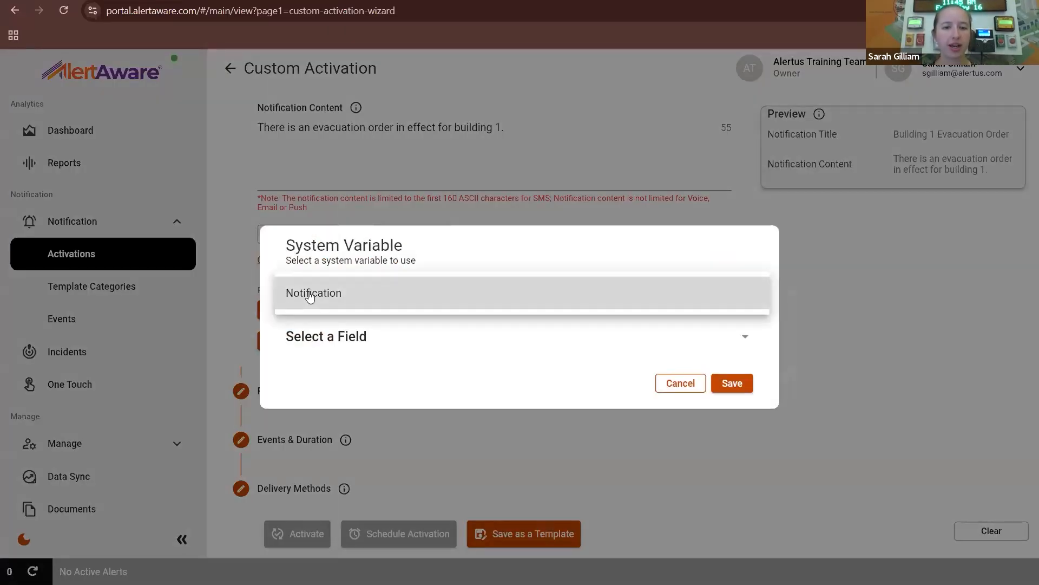
click(310, 296)
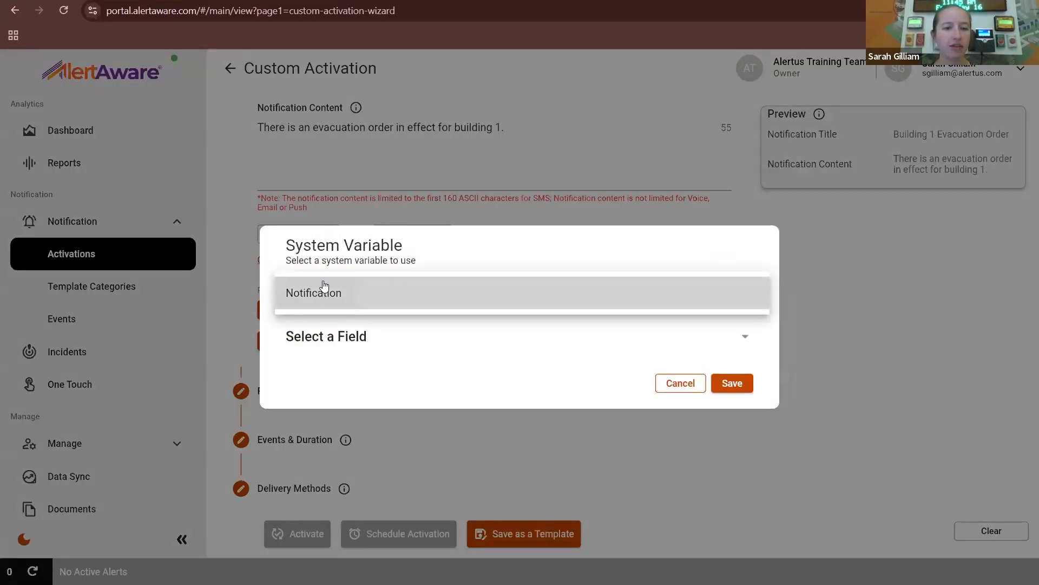
click(379, 347)
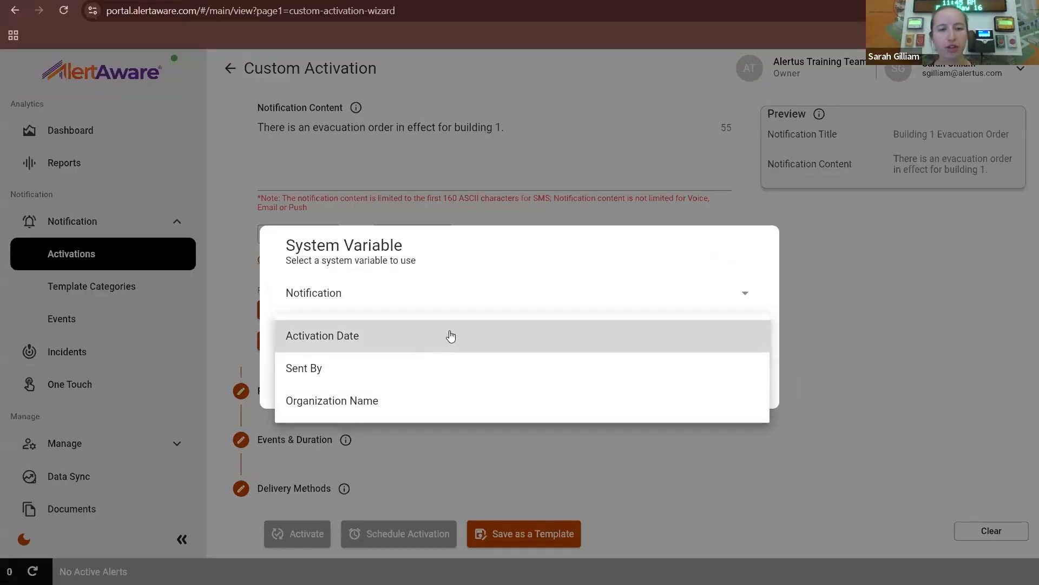
click(837, 290)
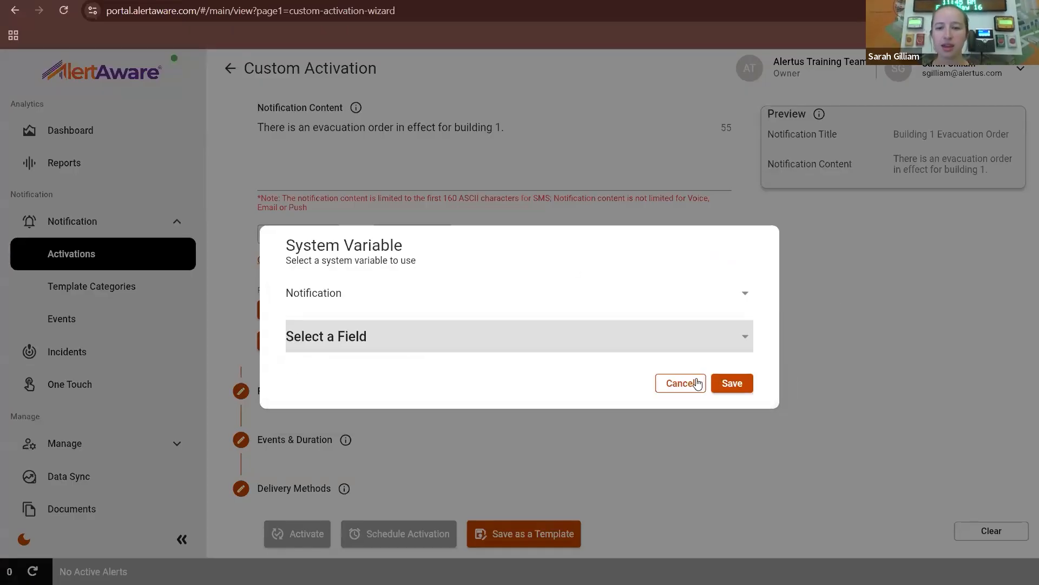
click(680, 382)
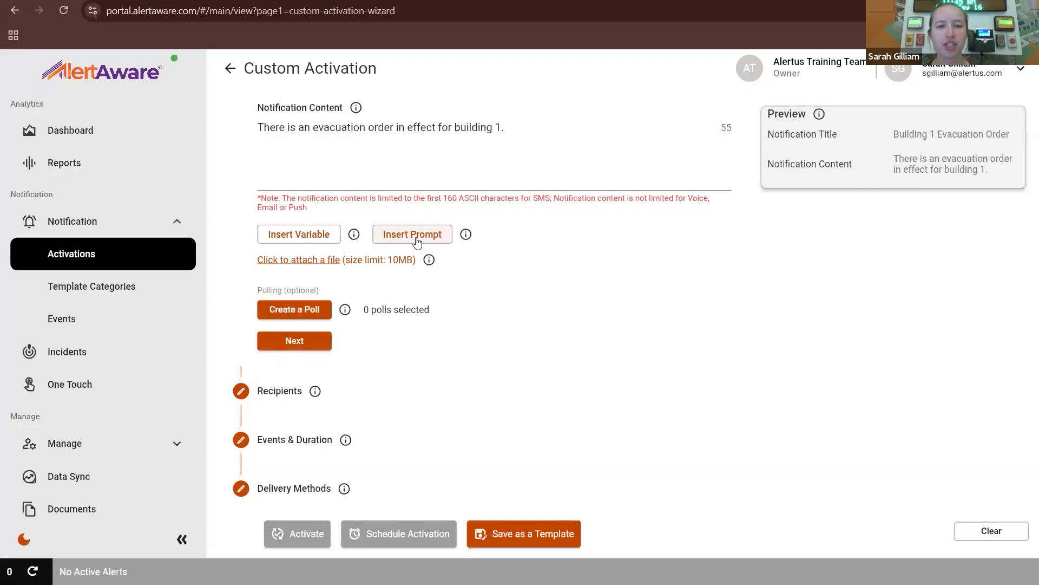
- Insert the Alertus Message system prompt into the notification content and delete it again
click(416, 241)
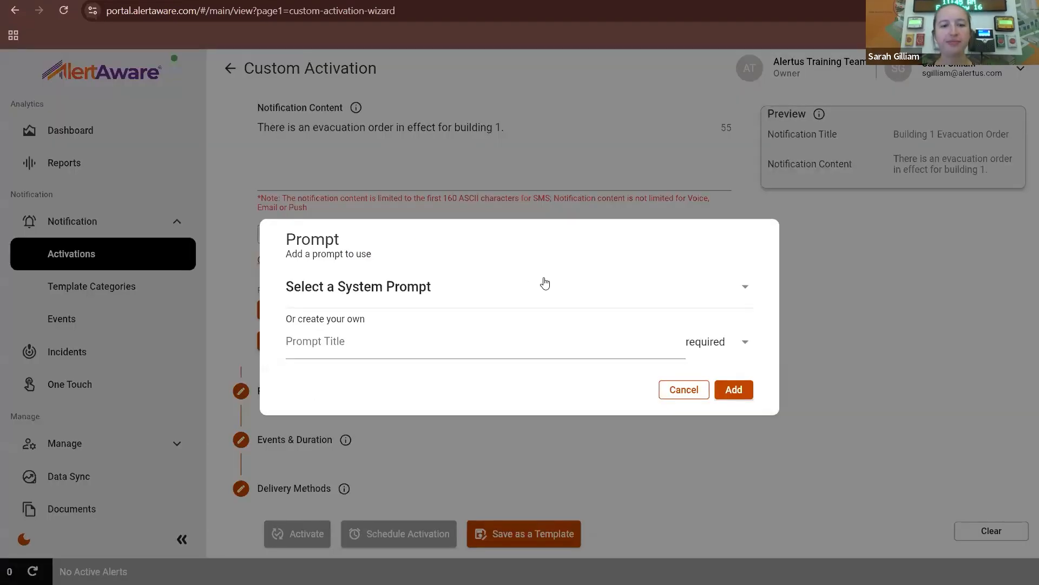
click(594, 288)
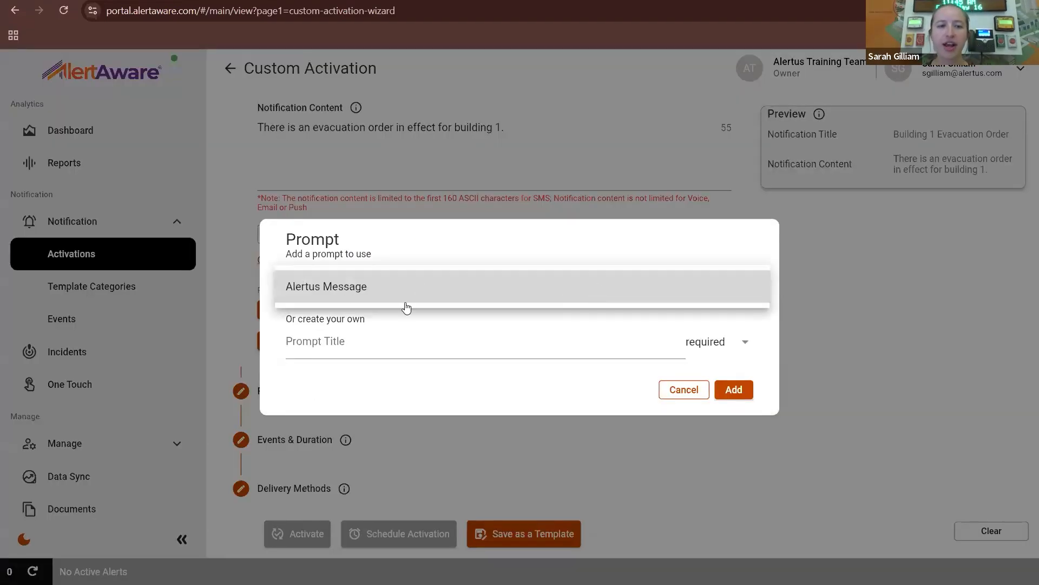
click(349, 286)
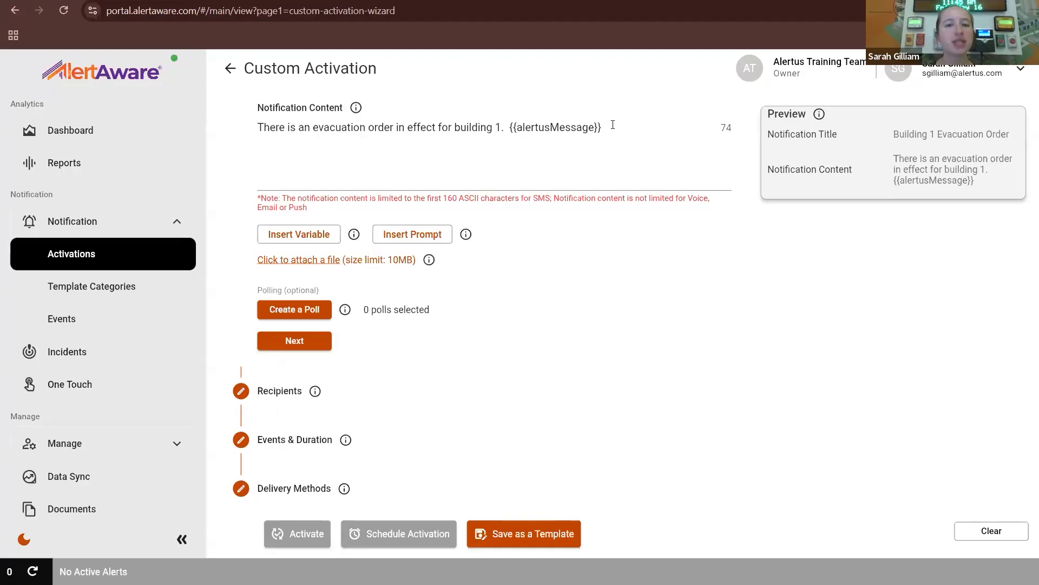
drag(601, 128, 507, 127)
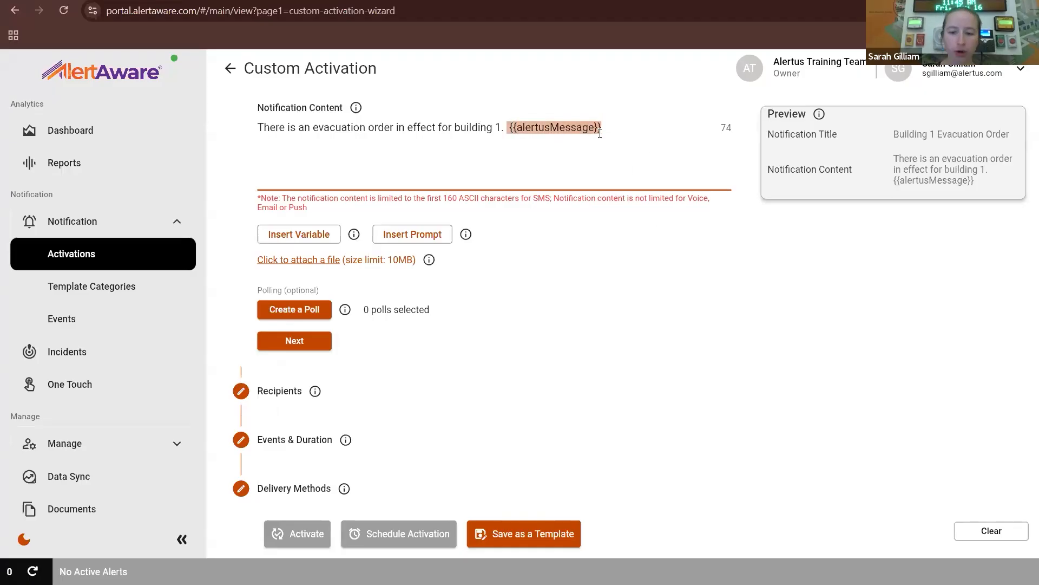
key(BackSpace)
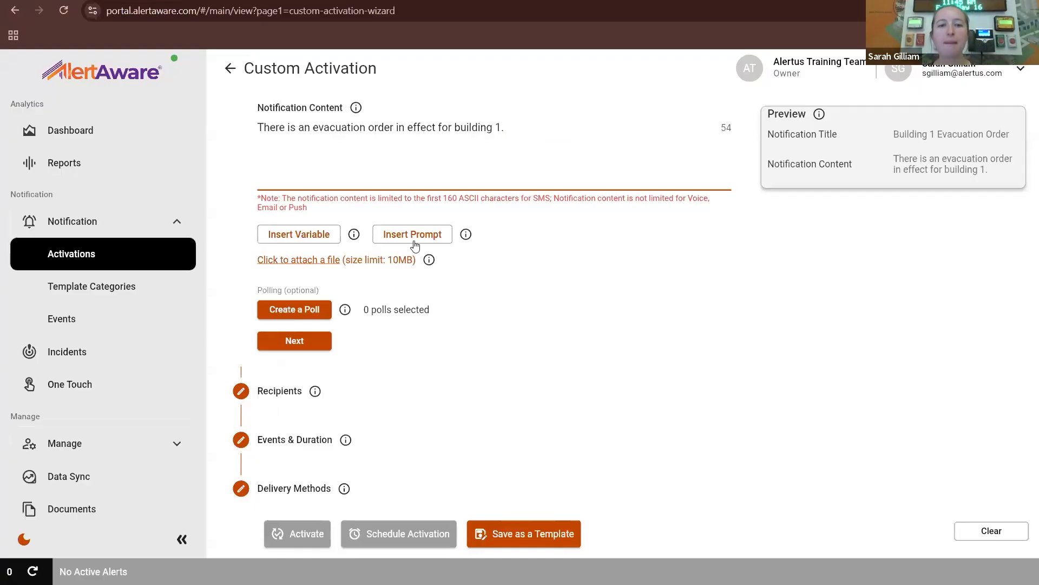
- Examine the form for creating a custom prompt and leave it without adding one
click(437, 239)
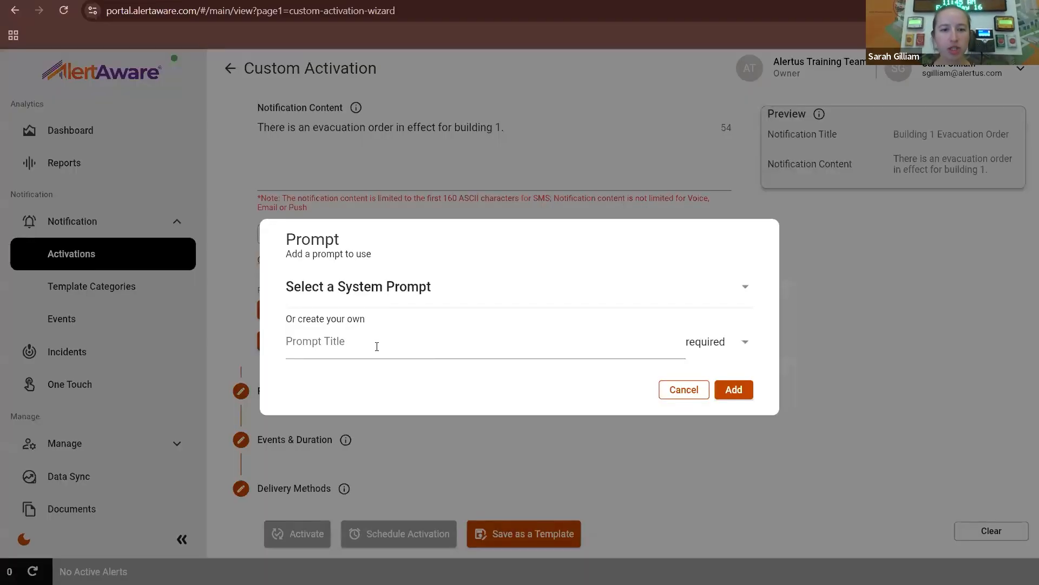
click(376, 346)
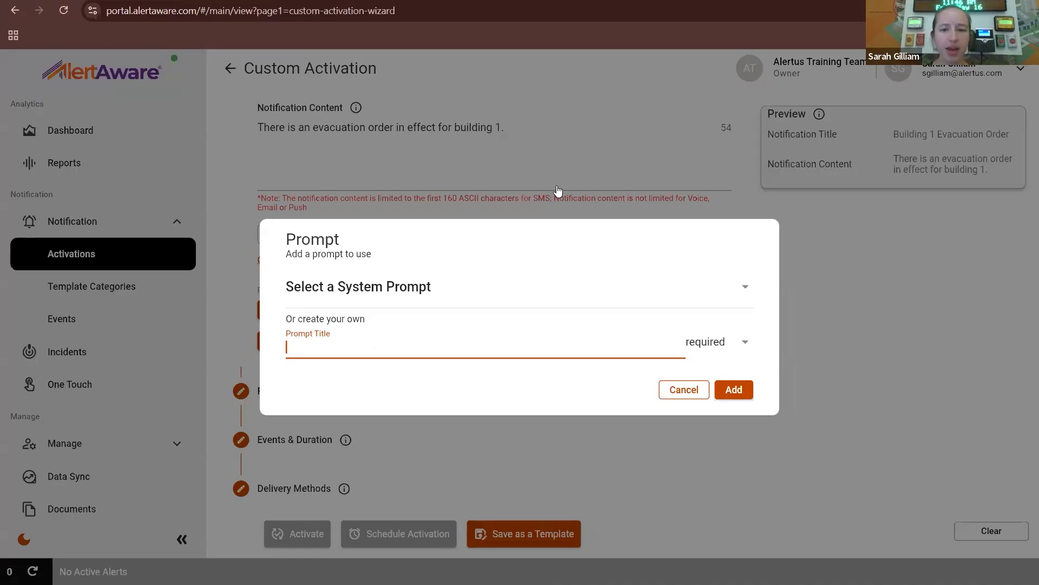
click(685, 391)
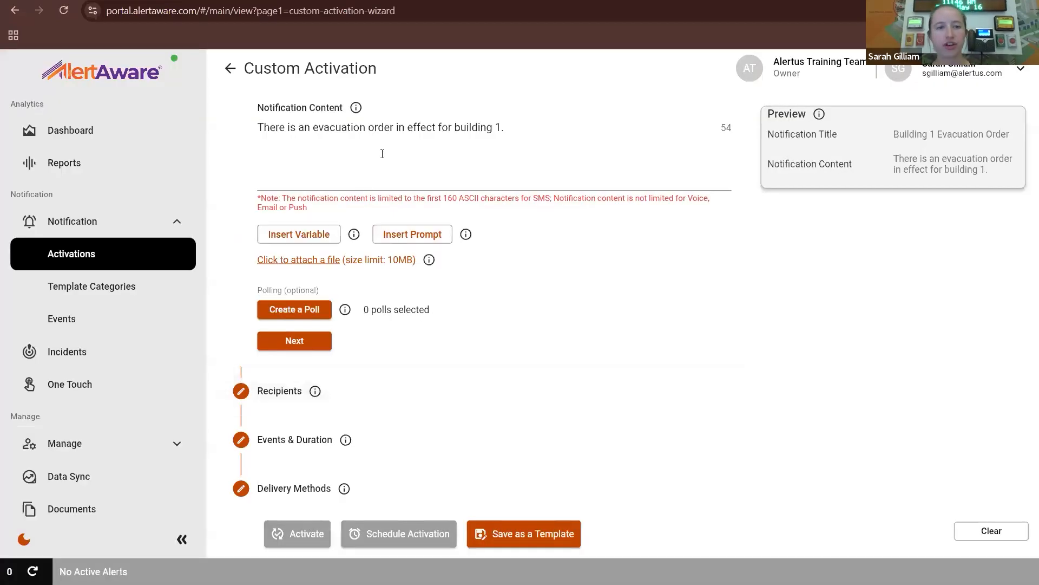
- Look at the file selection for attaching a file to the notification and close it without choosing one
scroll(438, 195, down, 1)
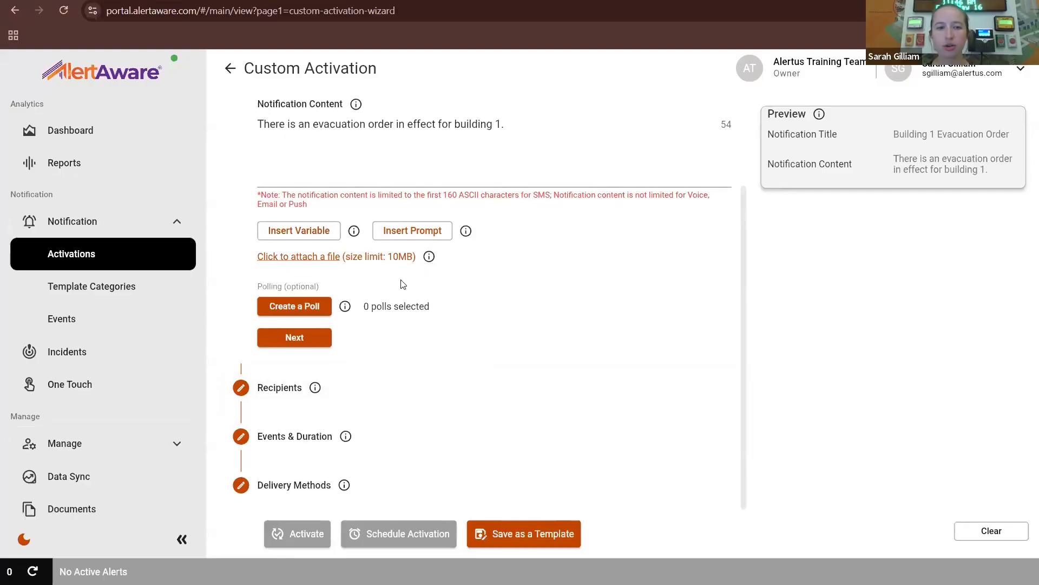
click(308, 262)
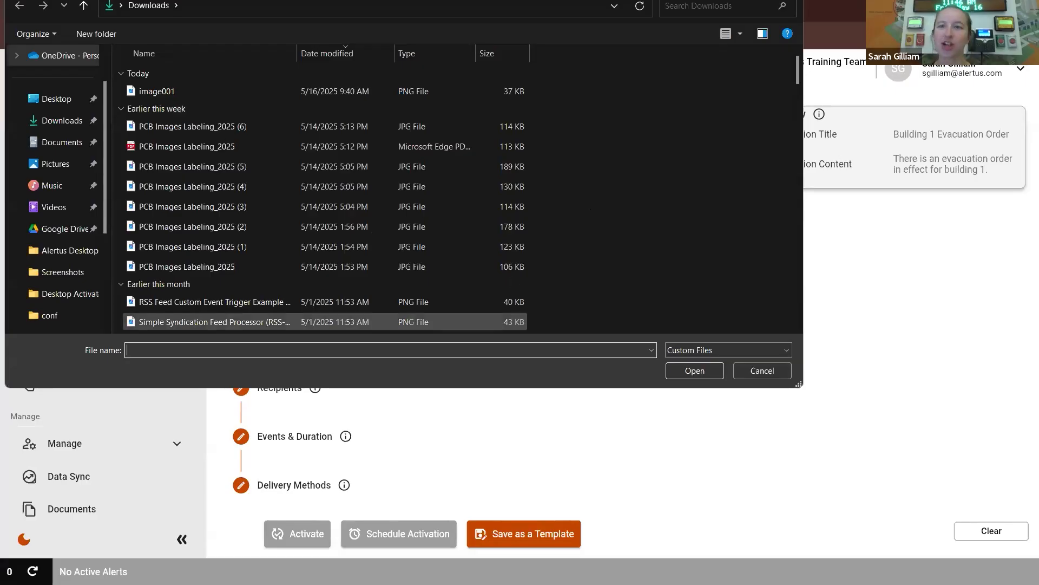
key(Escape)
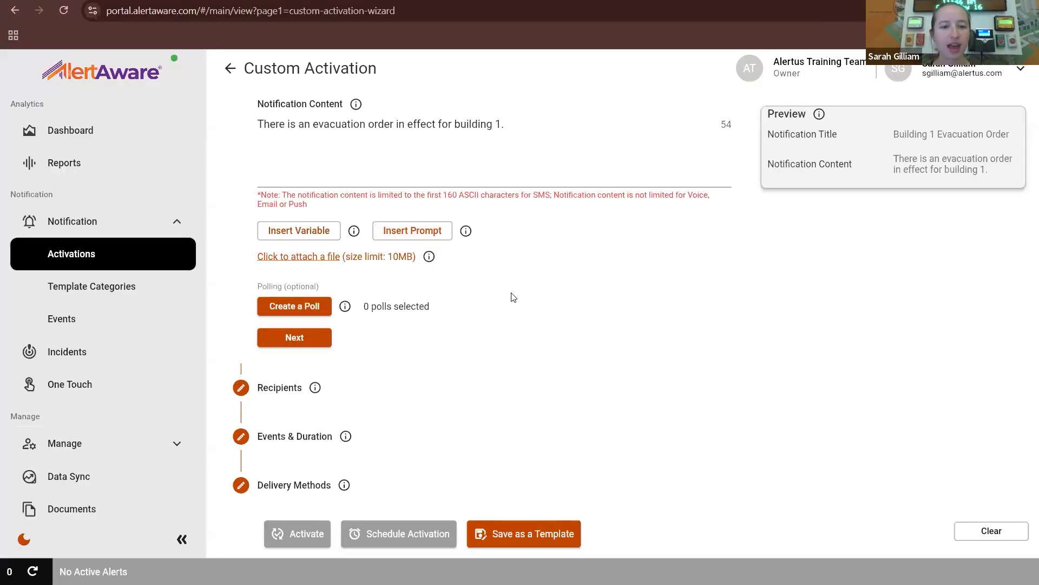
- Start a poll with "I understand" as the first option and an empty second option
click(314, 306)
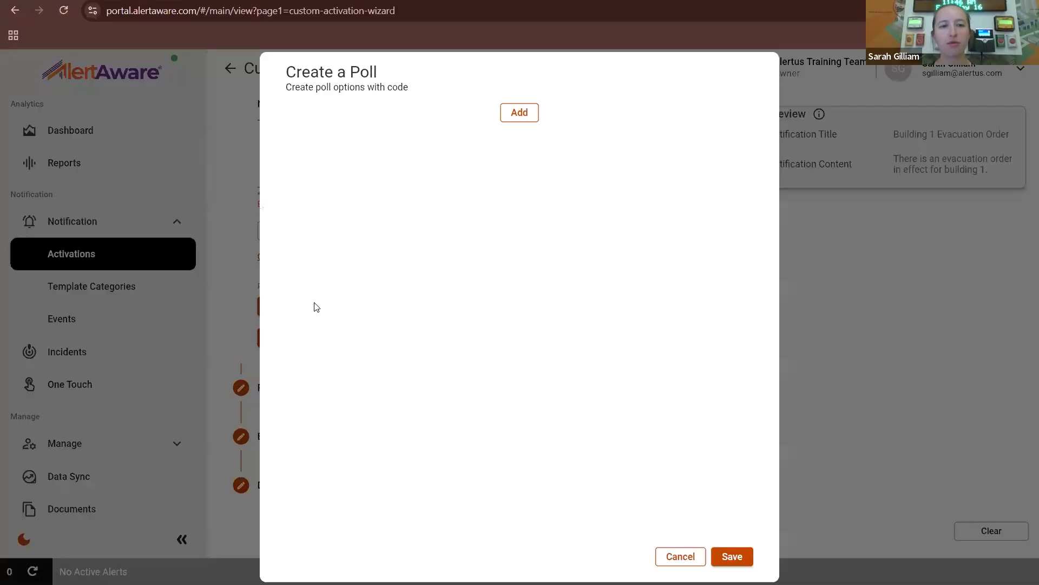
click(526, 118)
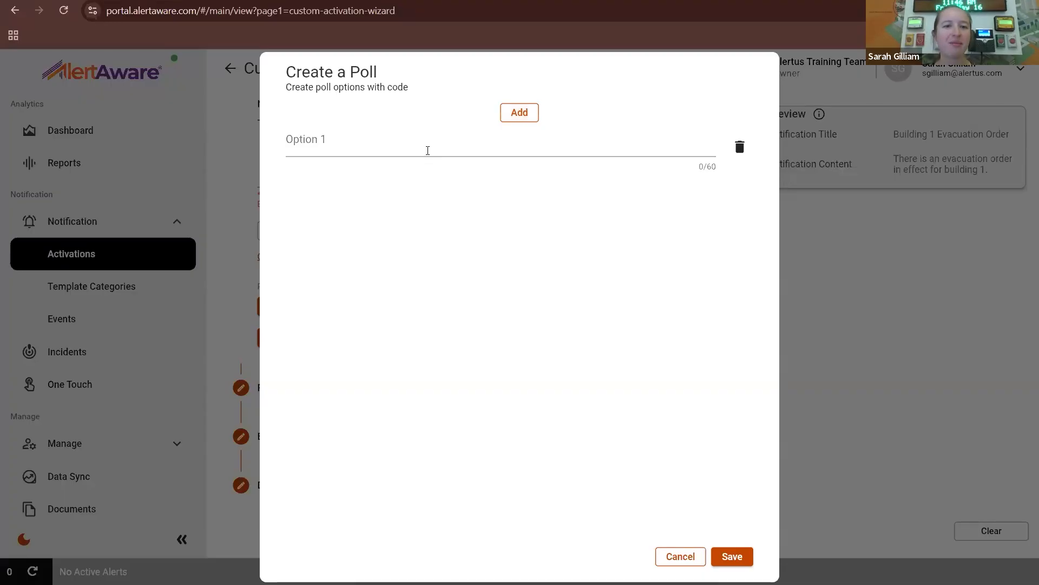
click(427, 151)
text(I )
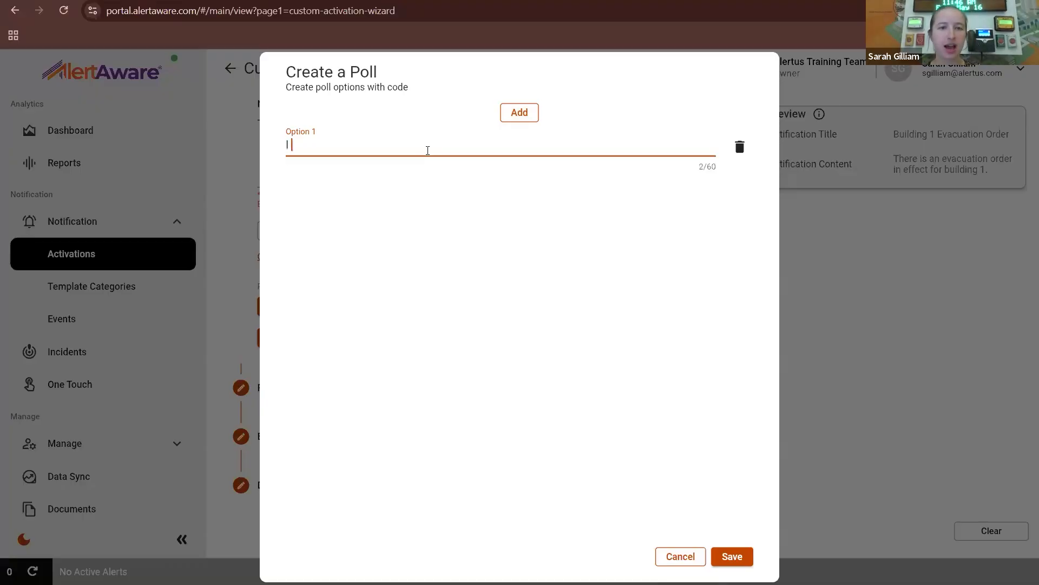
text(understand)
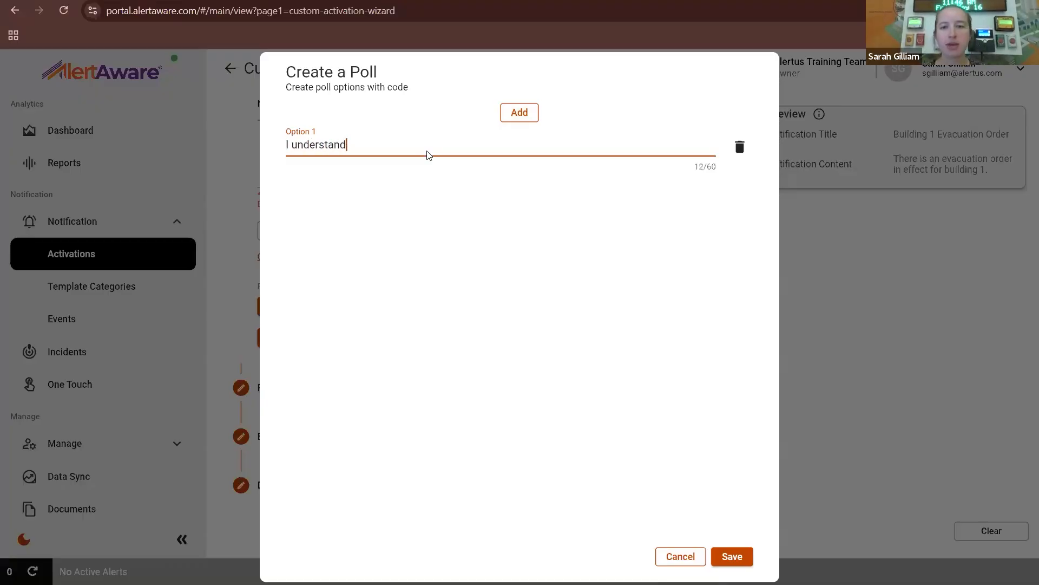
click(519, 119)
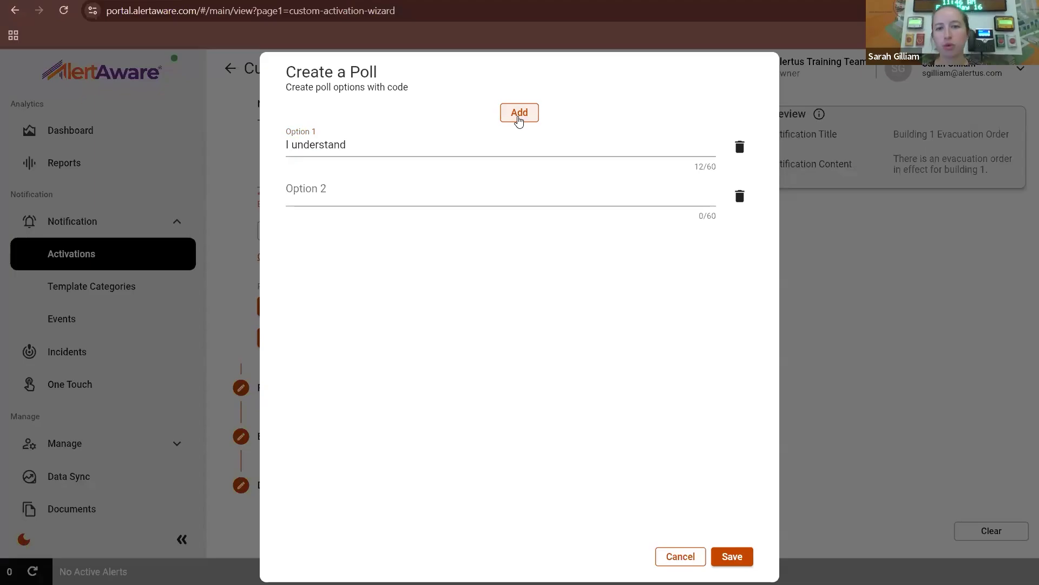
click(436, 198)
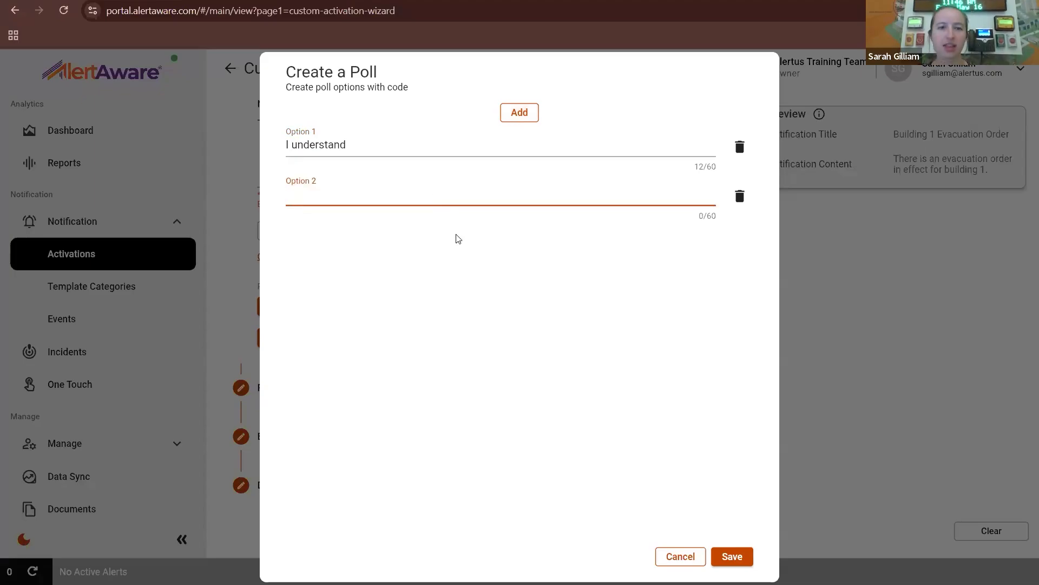
- Delete both poll options and close the poll without saving it
click(739, 154)
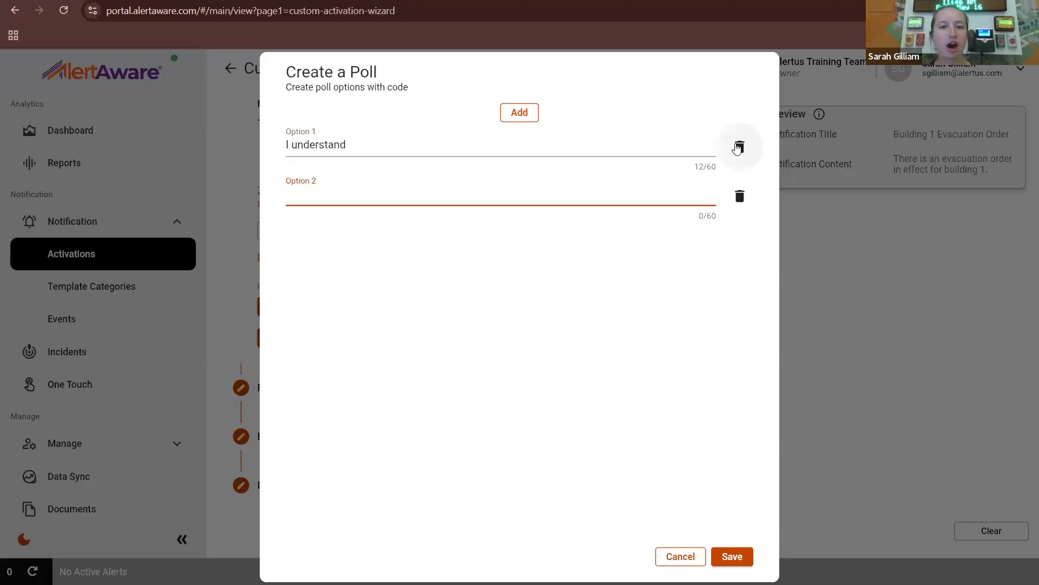
click(739, 154)
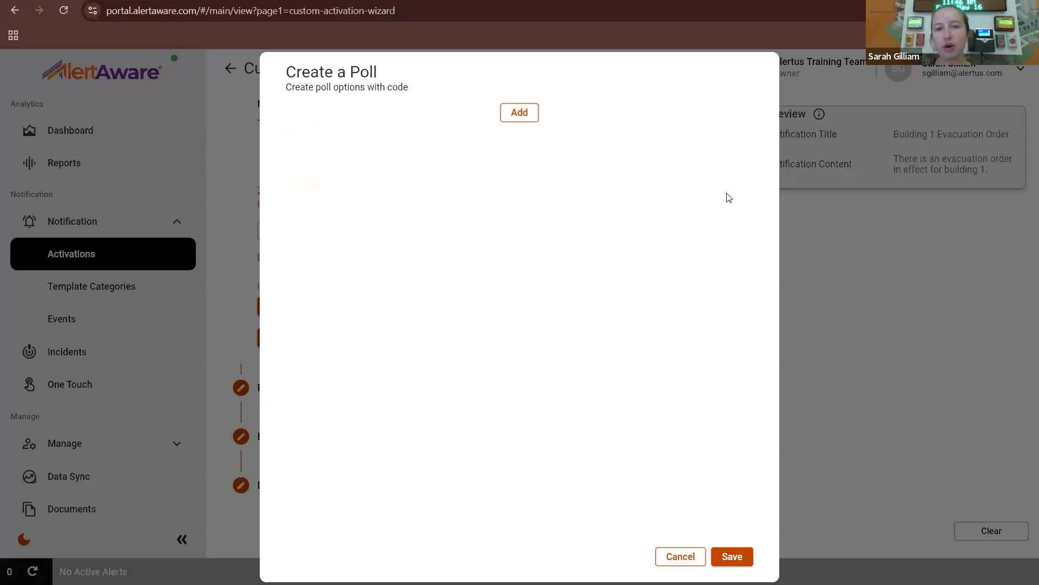
click(672, 563)
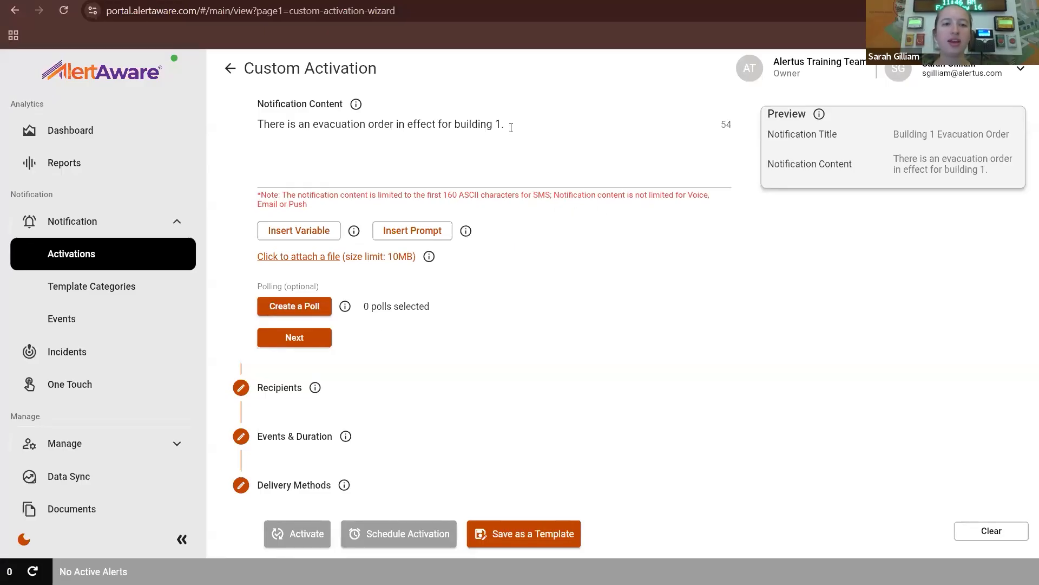
- Choose only the Building 1 training group as the notification's recipients
click(286, 390)
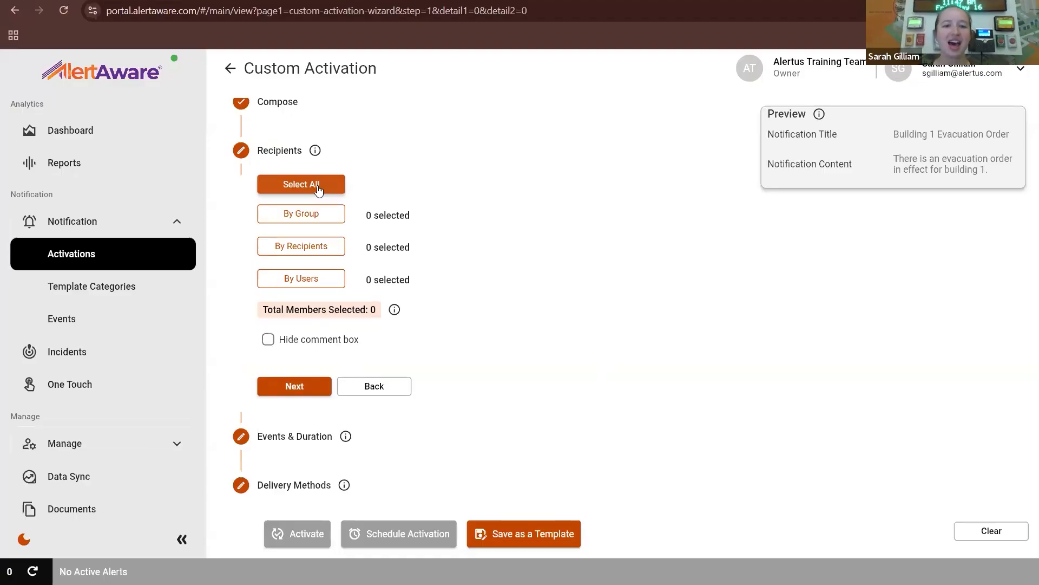
click(327, 217)
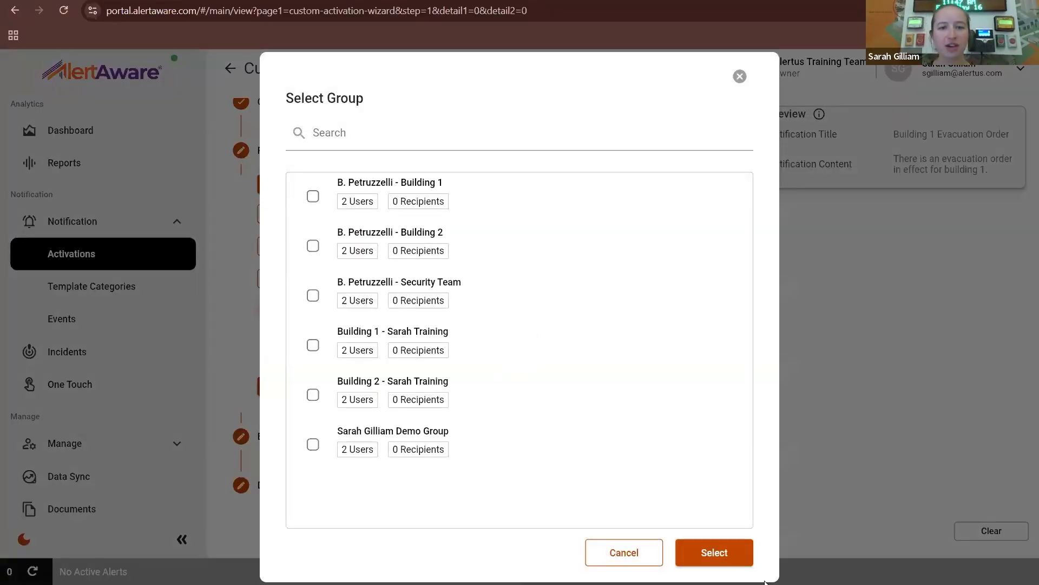
click(313, 347)
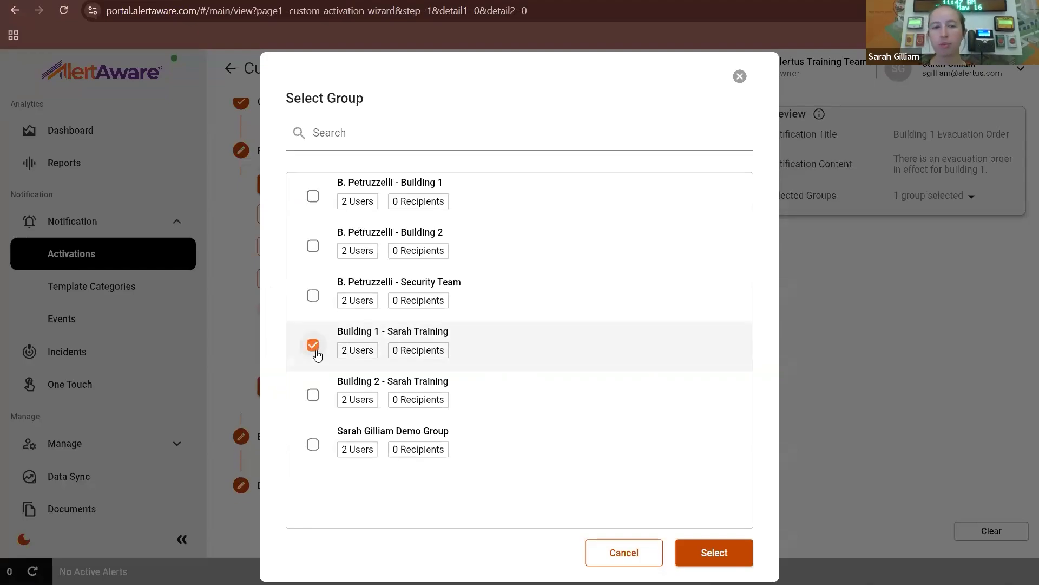
click(313, 295)
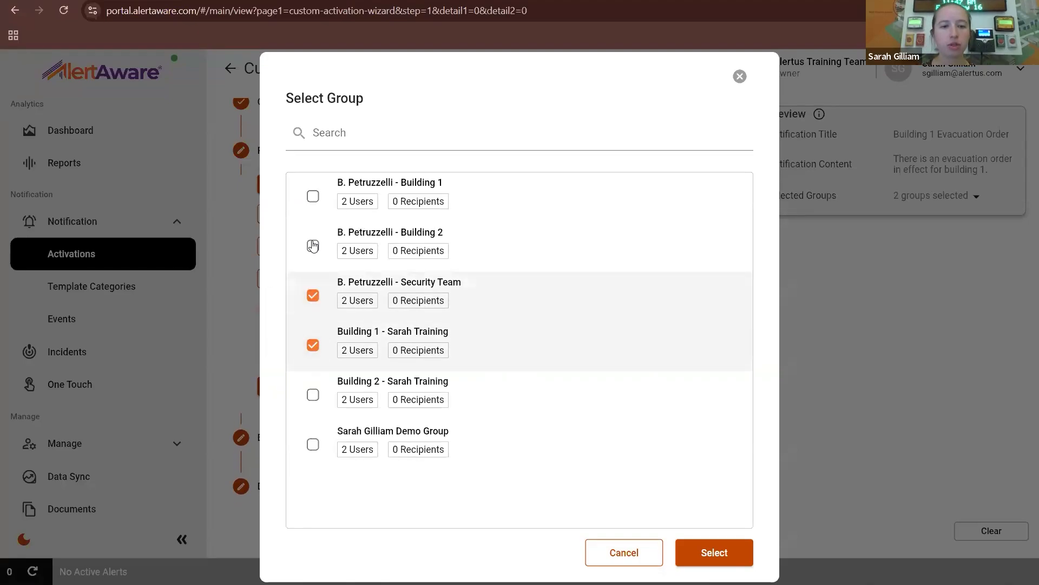
click(313, 245)
click(314, 304)
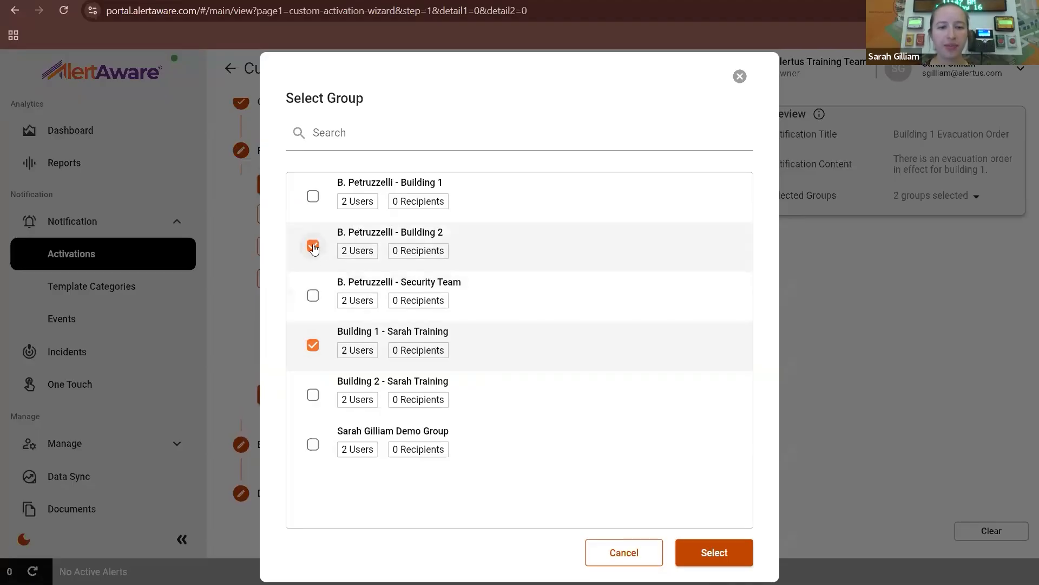
click(313, 246)
click(718, 555)
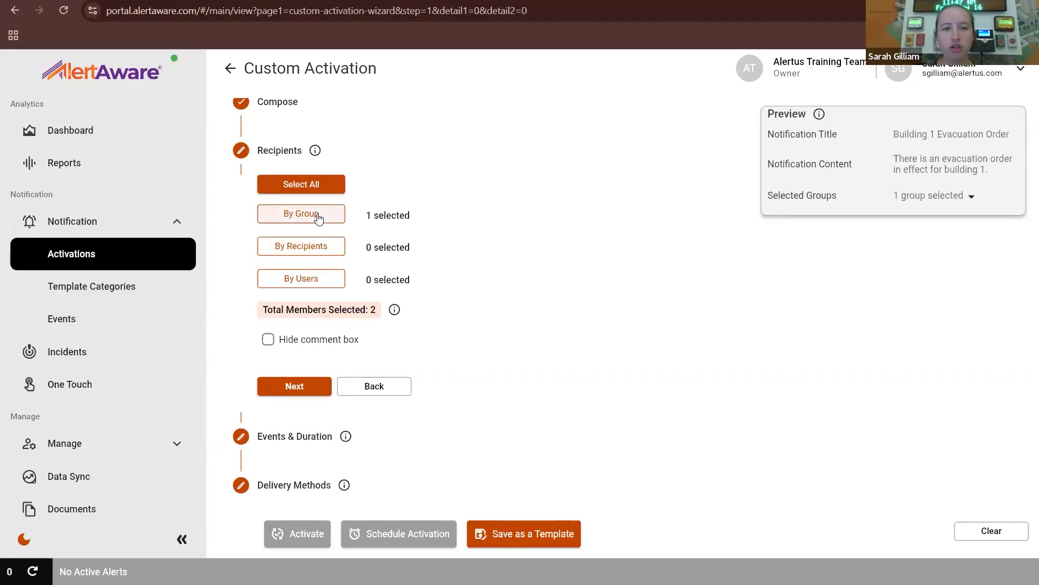
- Look at the selection lists for individual recipients and users, and close both without choosing anyone
click(325, 254)
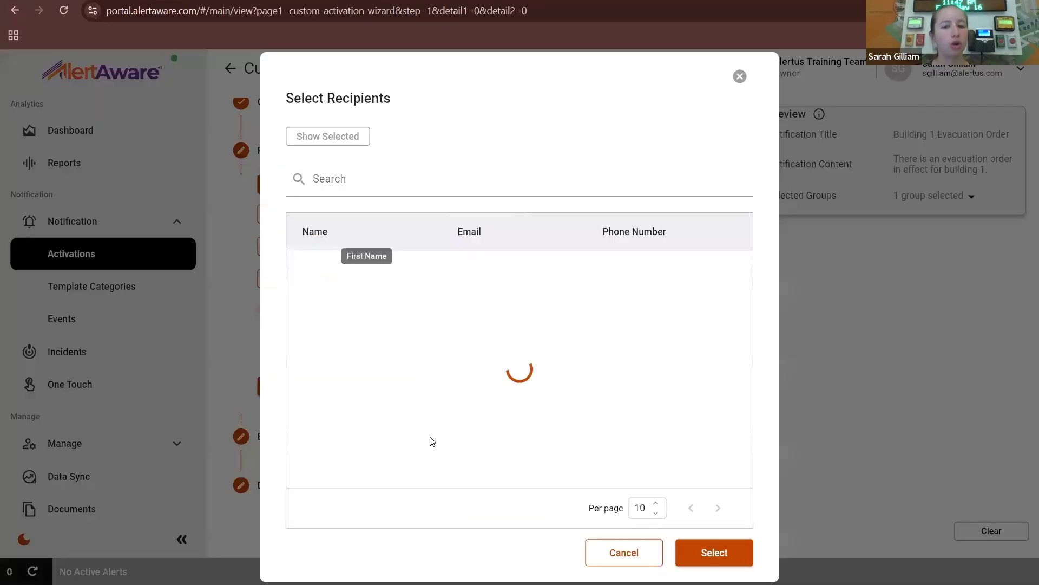
click(741, 80)
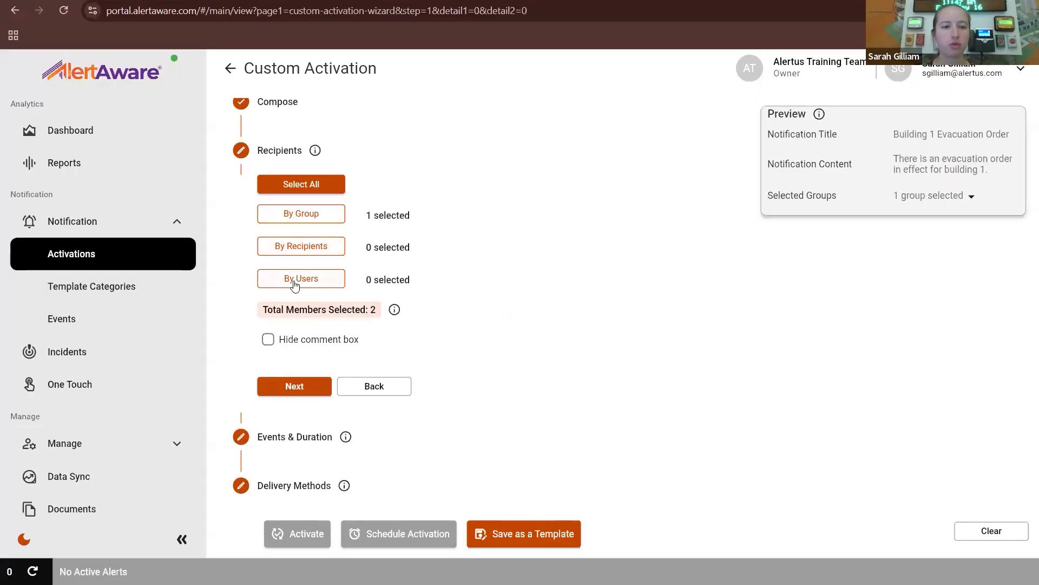
click(296, 278)
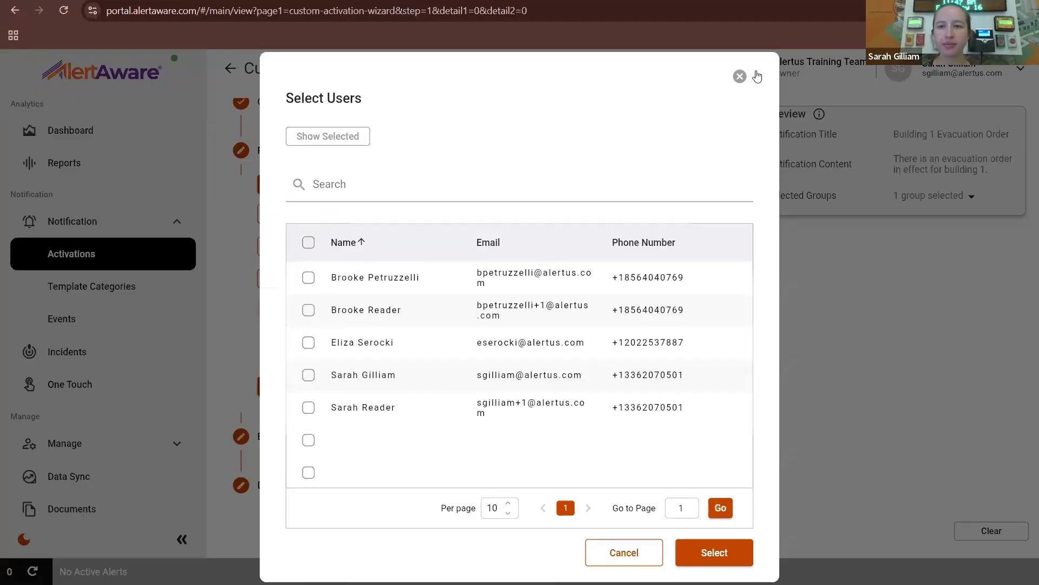
click(740, 77)
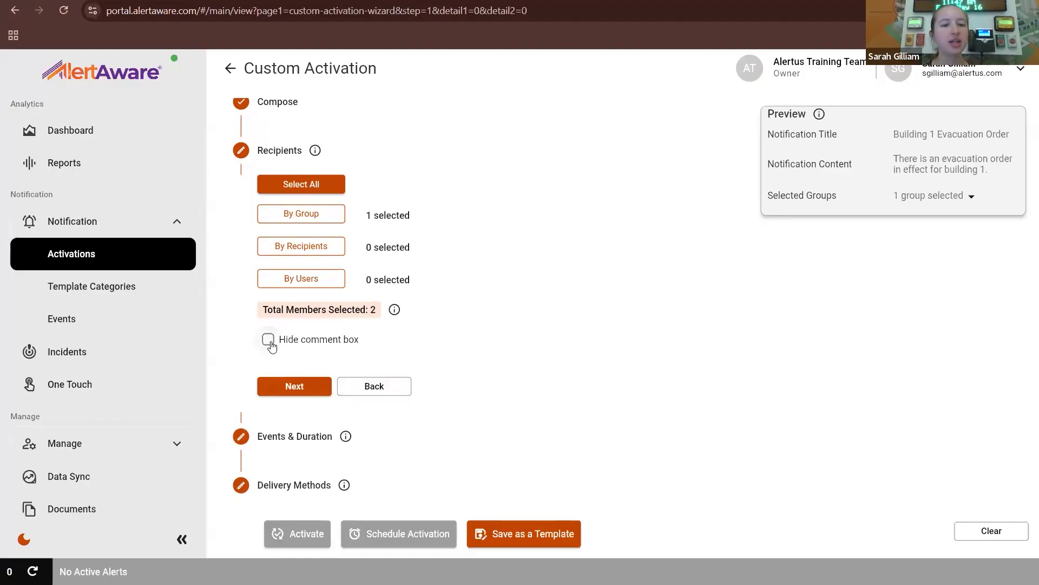
- Hide the comment box for the recipients and set the notification to expire in 1 hour
click(319, 342)
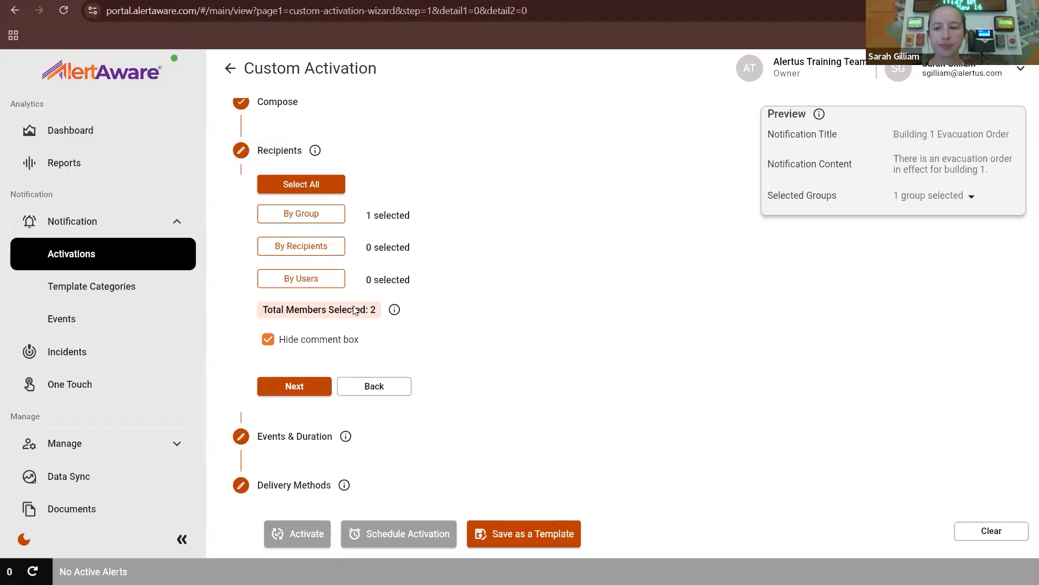
click(295, 394)
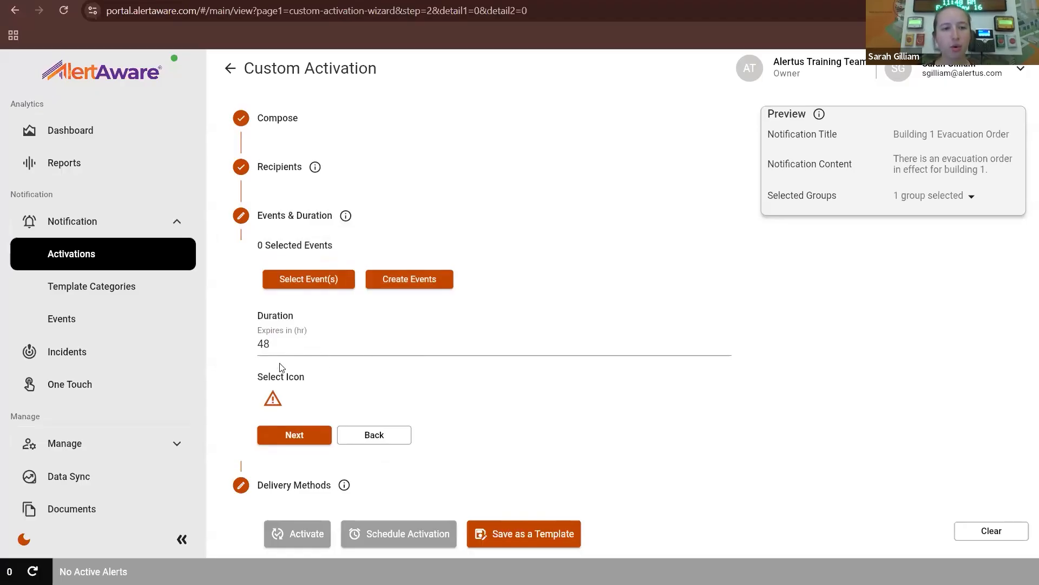
double_click(248, 353)
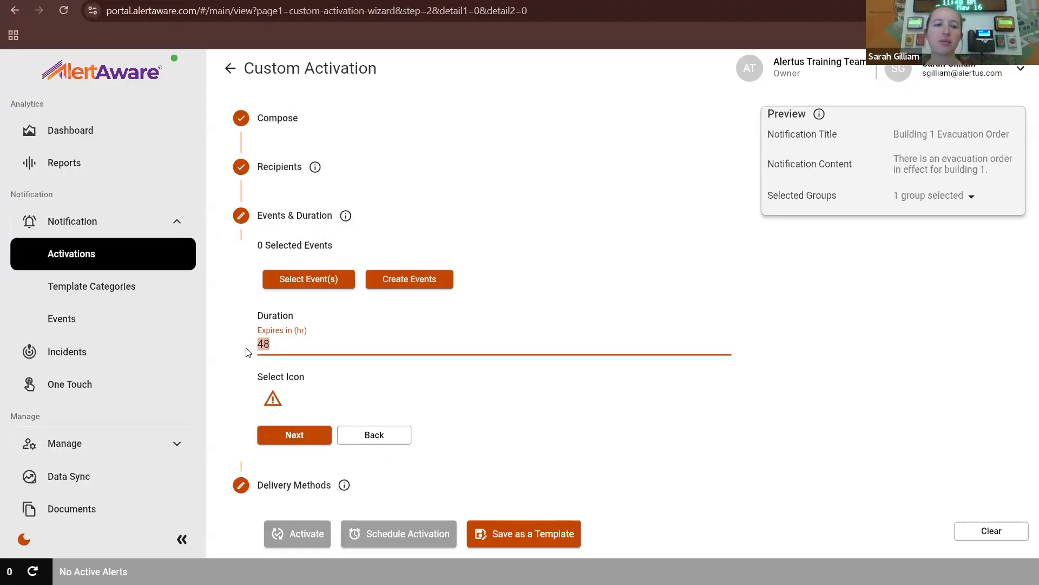
text(1)
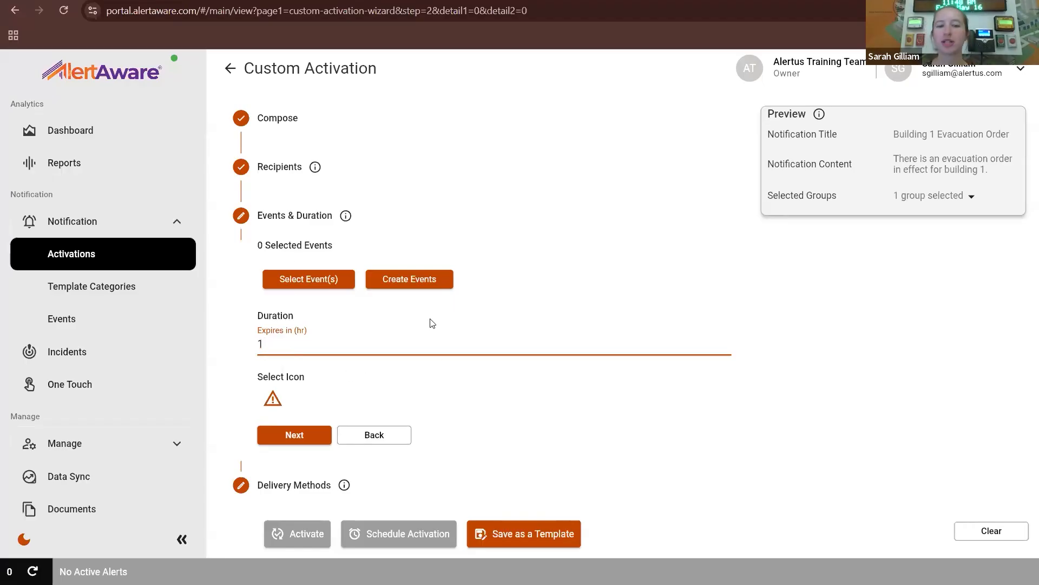
- Examine the form for creating an event and close it without adding one
click(434, 281)
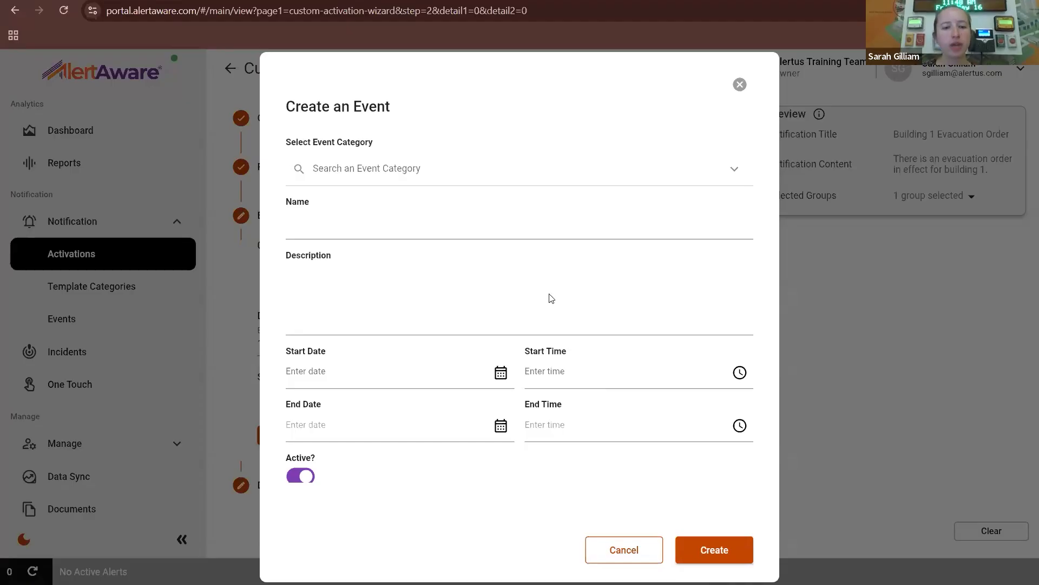
click(739, 85)
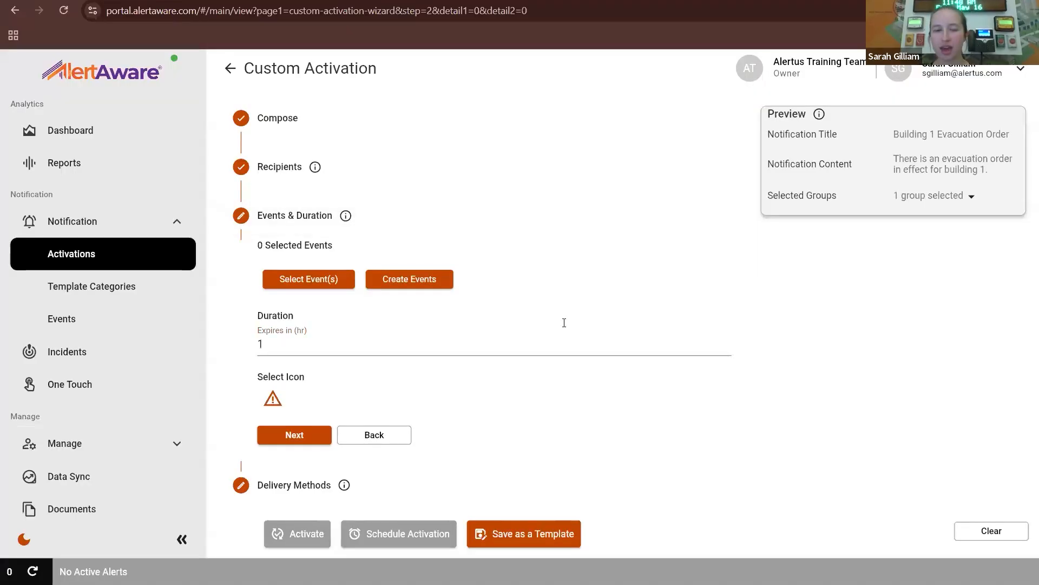
- Find the evacuation icon by searching for "evacu" and assign it to the notification
click(273, 400)
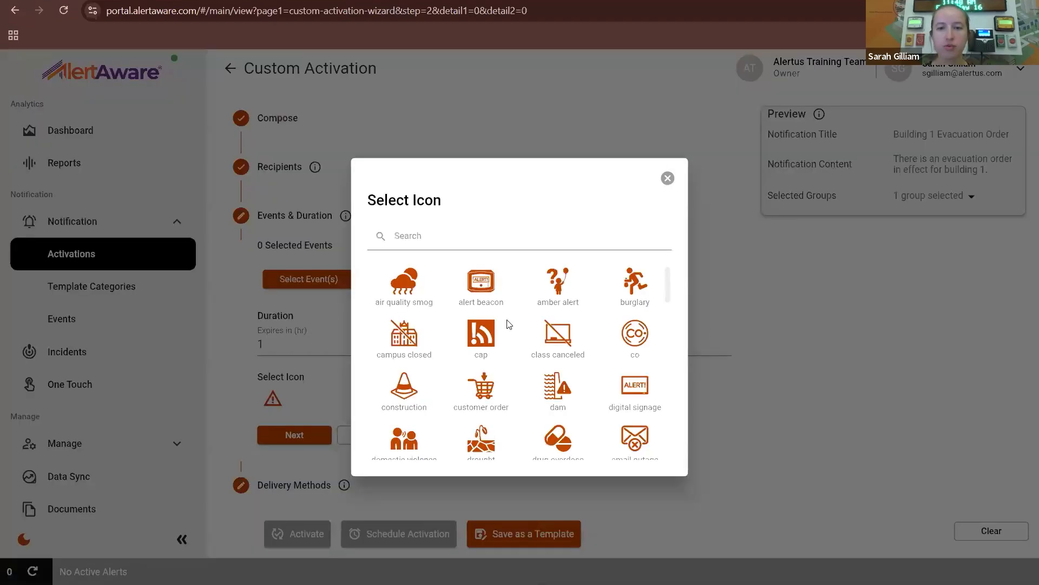
scroll(509, 323, down, 1)
scroll(509, 324, down, 1)
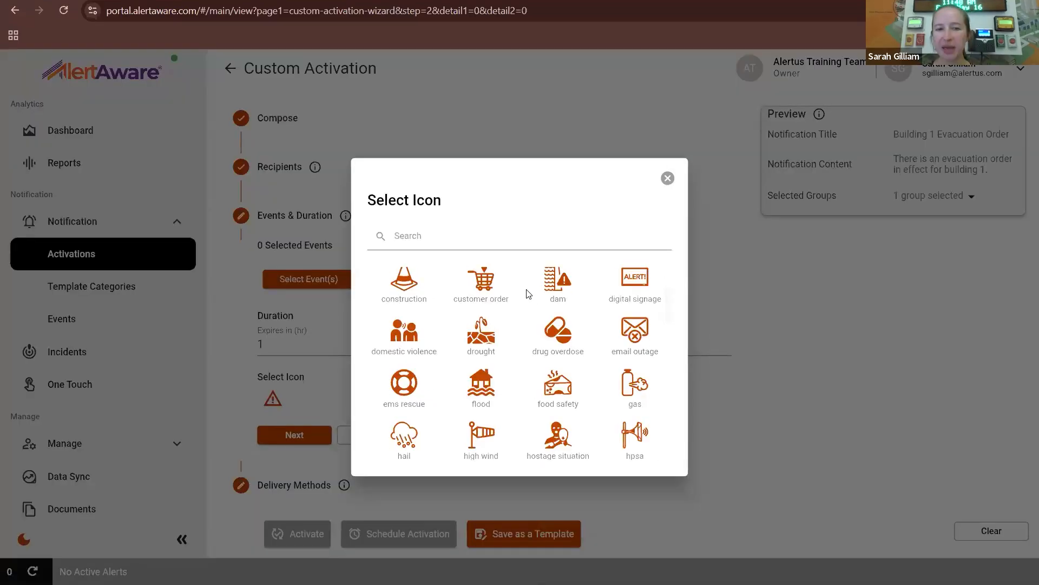
click(502, 238)
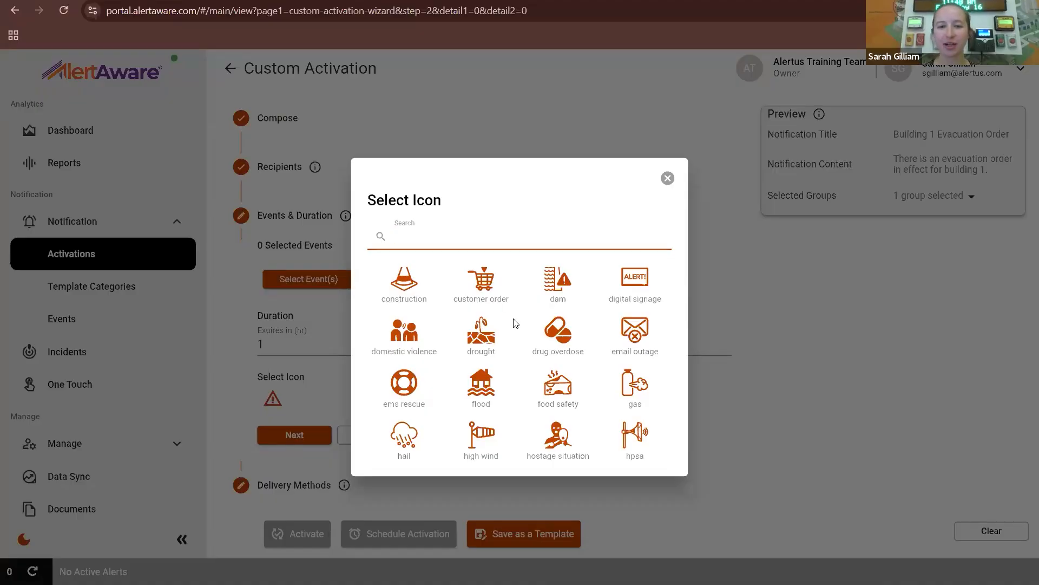
scroll(516, 323, down, 1)
text(evacu)
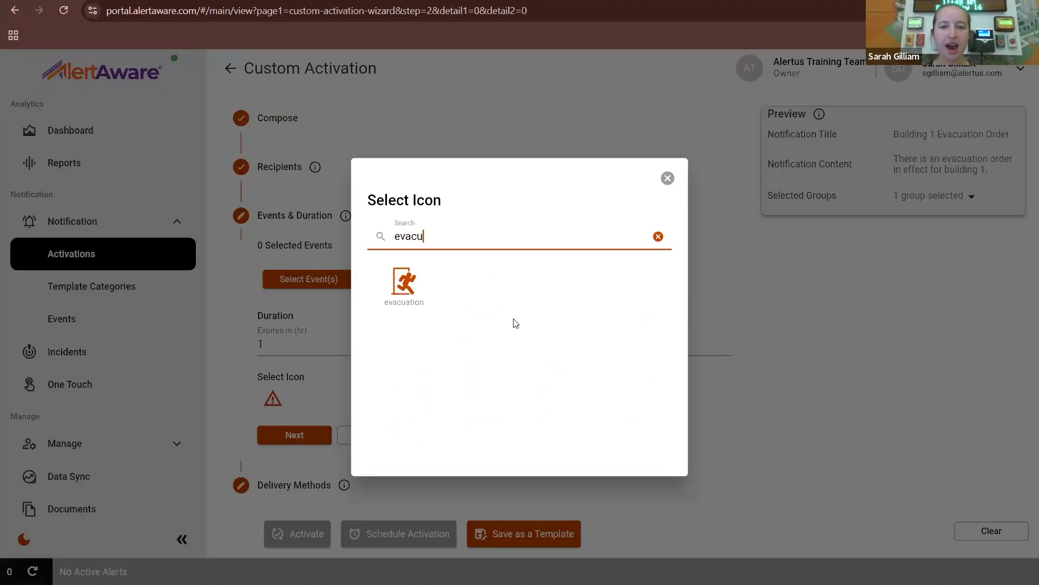
click(405, 287)
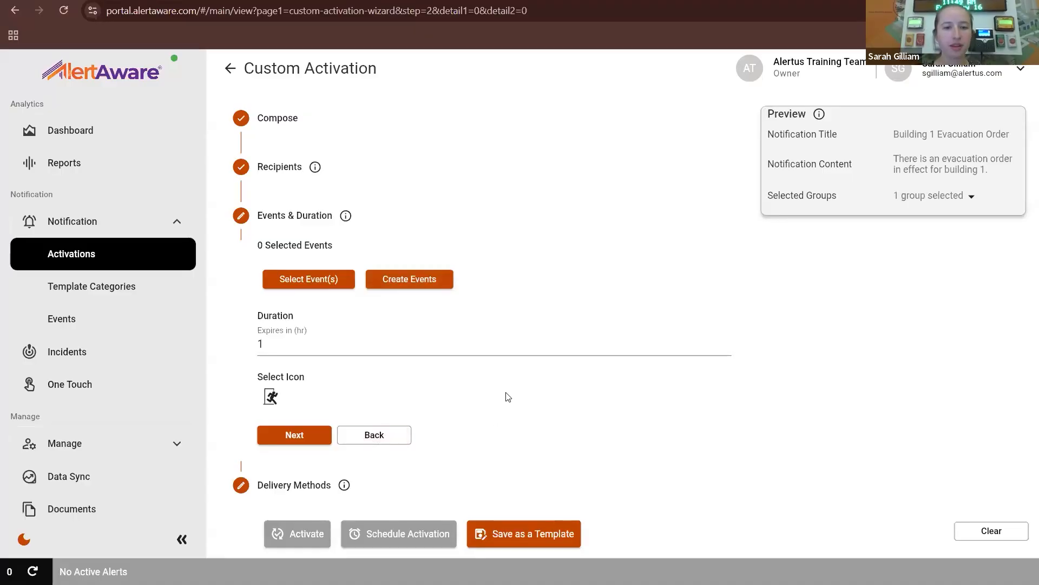
- Continue to the delivery methods and enable Push Notification and Alertus
click(278, 445)
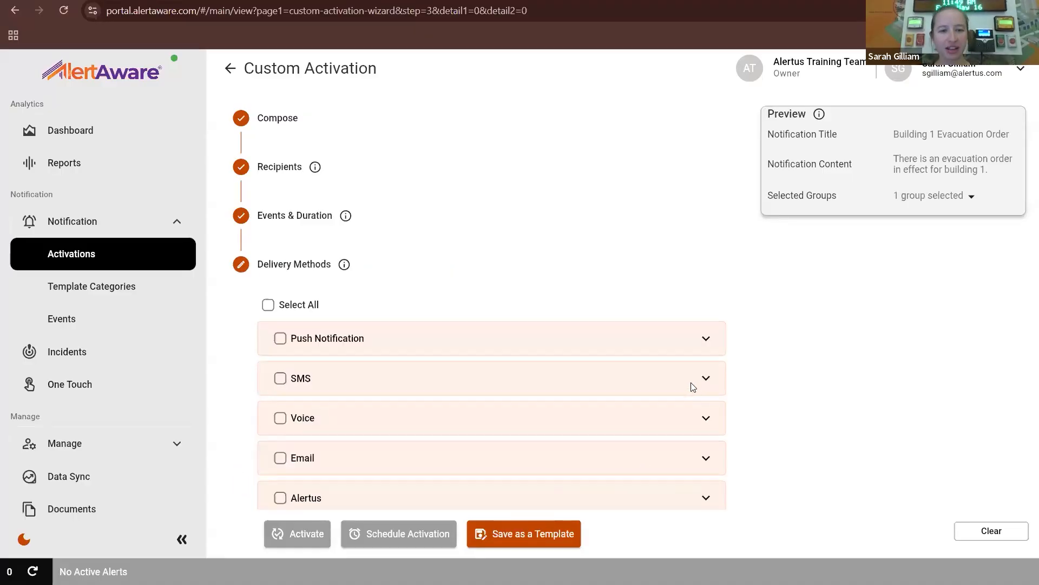
scroll(693, 385, down, 1)
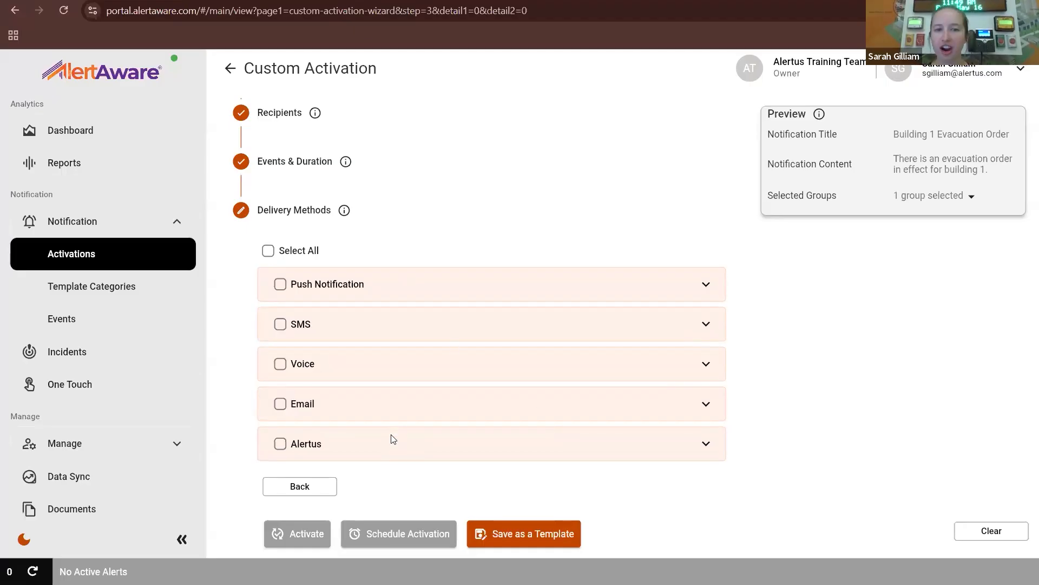
click(280, 286)
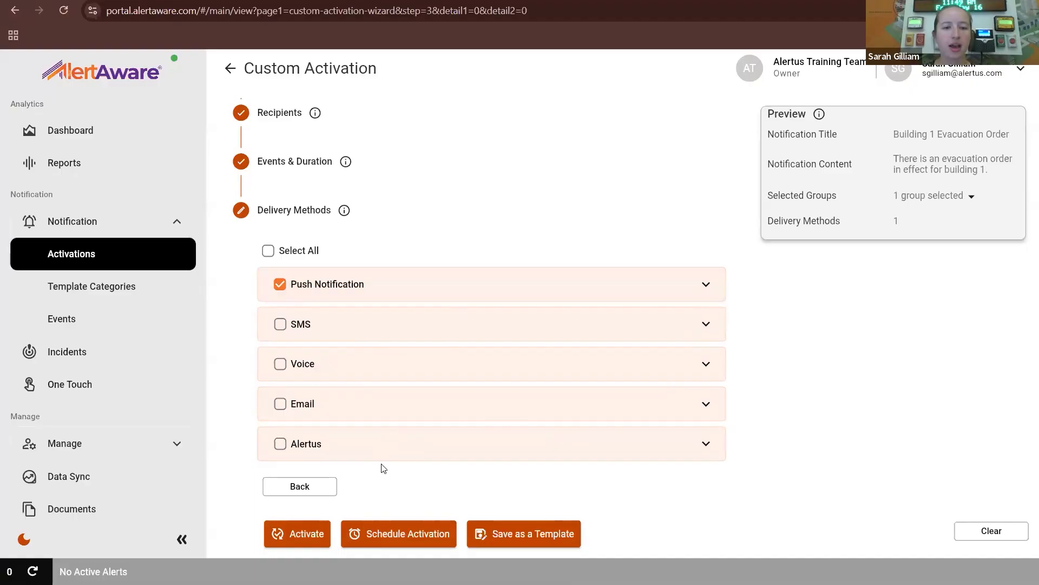
click(278, 447)
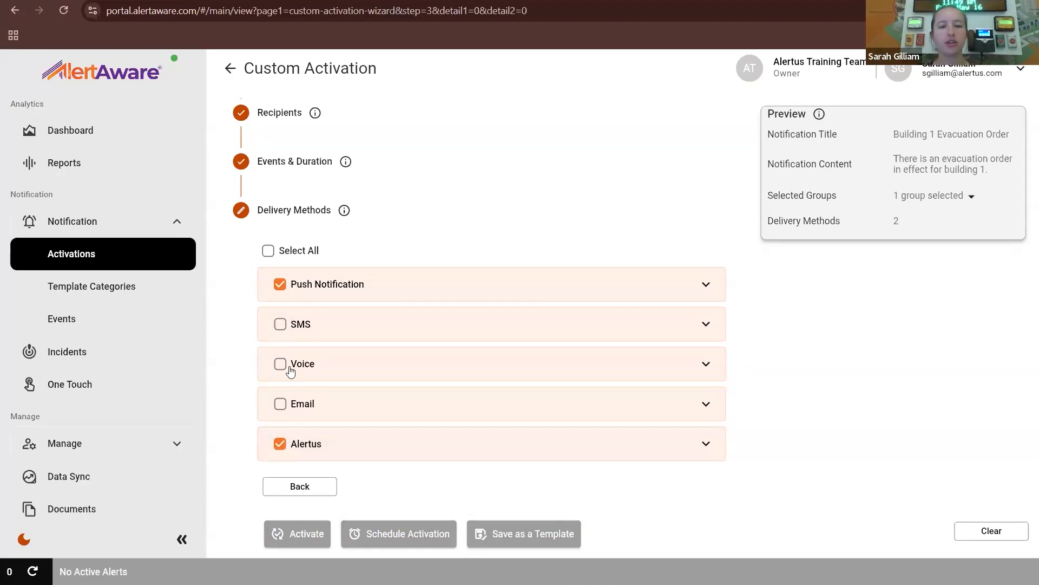
- Enable SMS, Voice and Email as additional delivery methods and clear all three again
click(291, 327)
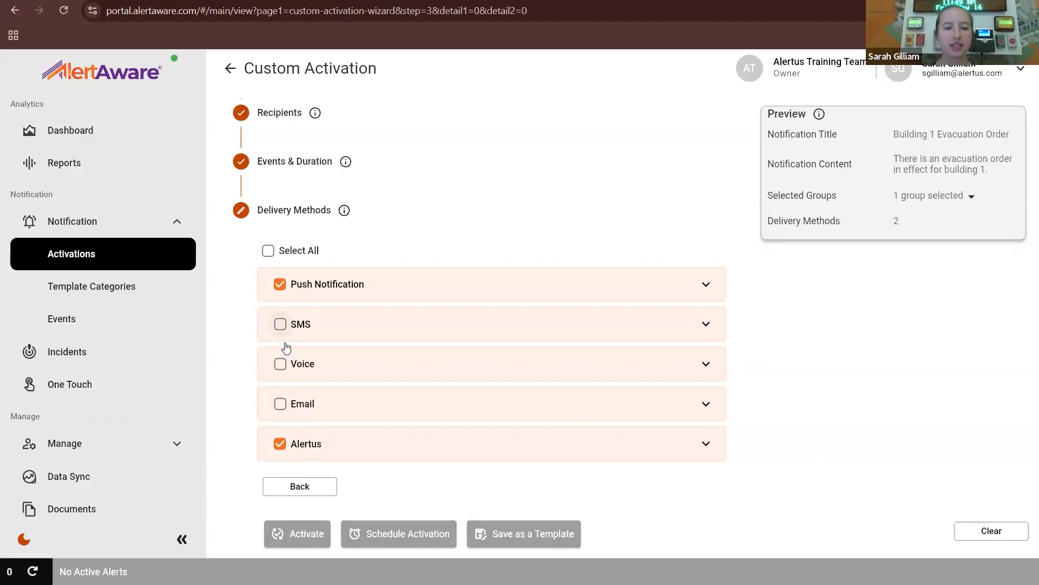
click(277, 372)
click(280, 403)
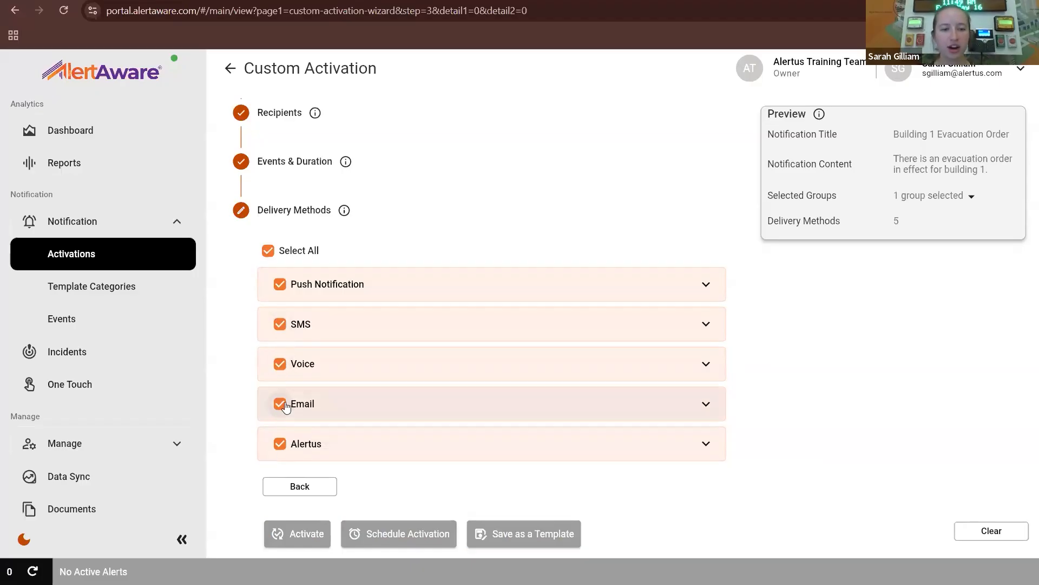
click(281, 403)
click(279, 363)
click(280, 324)
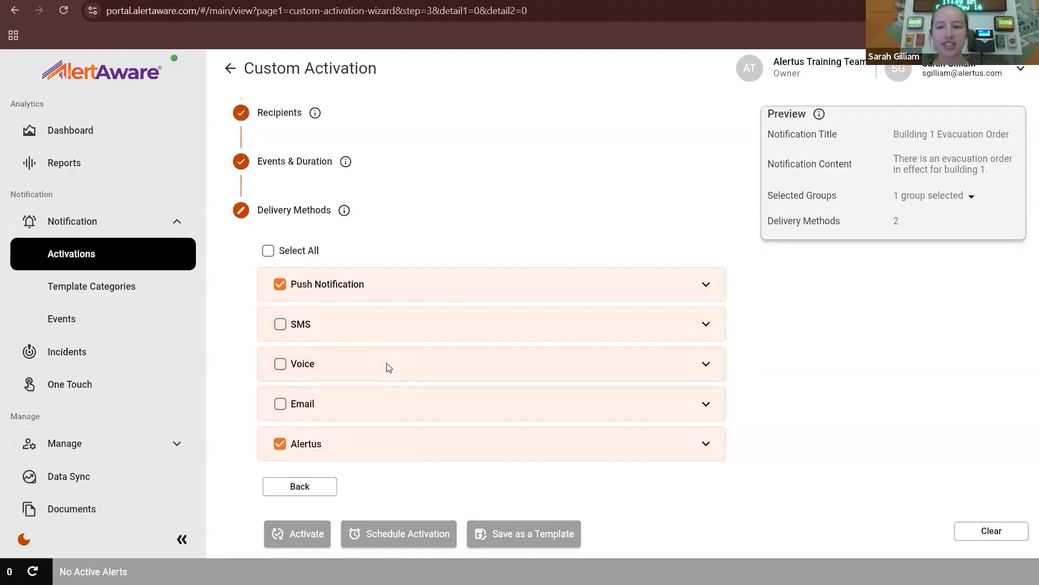
- Set the push notification's sound to Emergency Tone 1, listen to it, and enable Critical Alerts
click(702, 294)
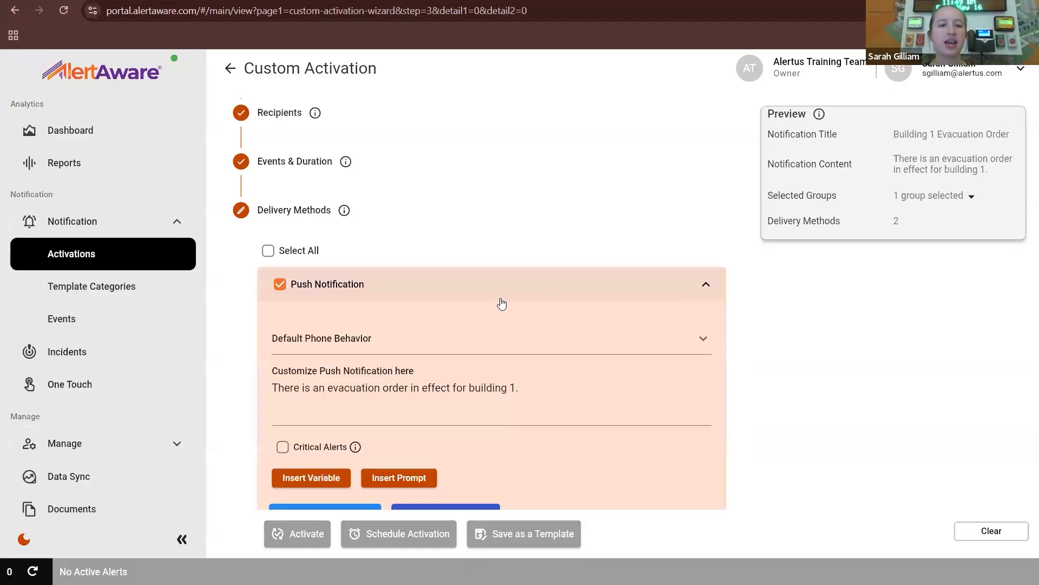
click(702, 342)
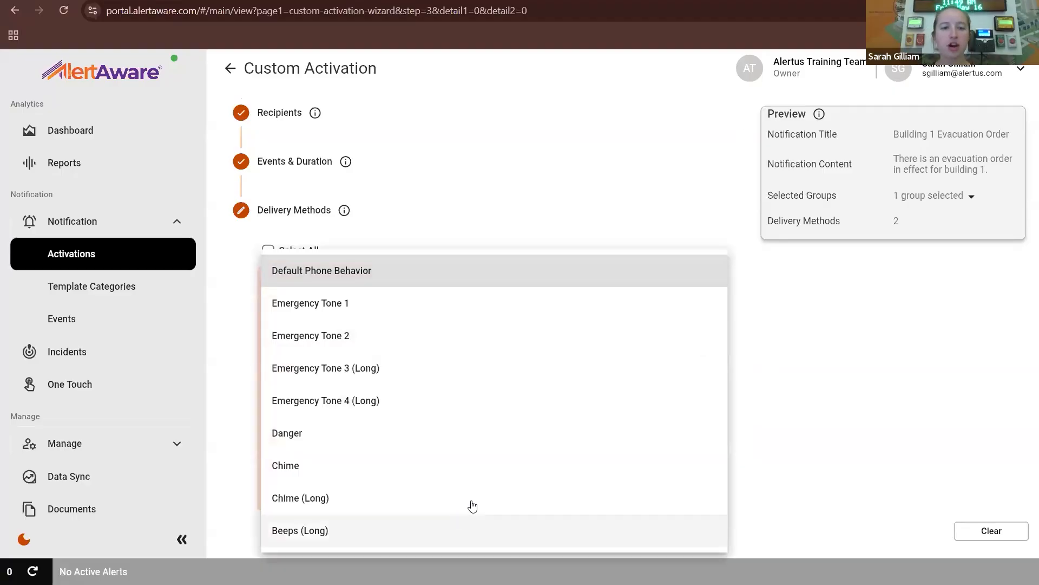
click(370, 306)
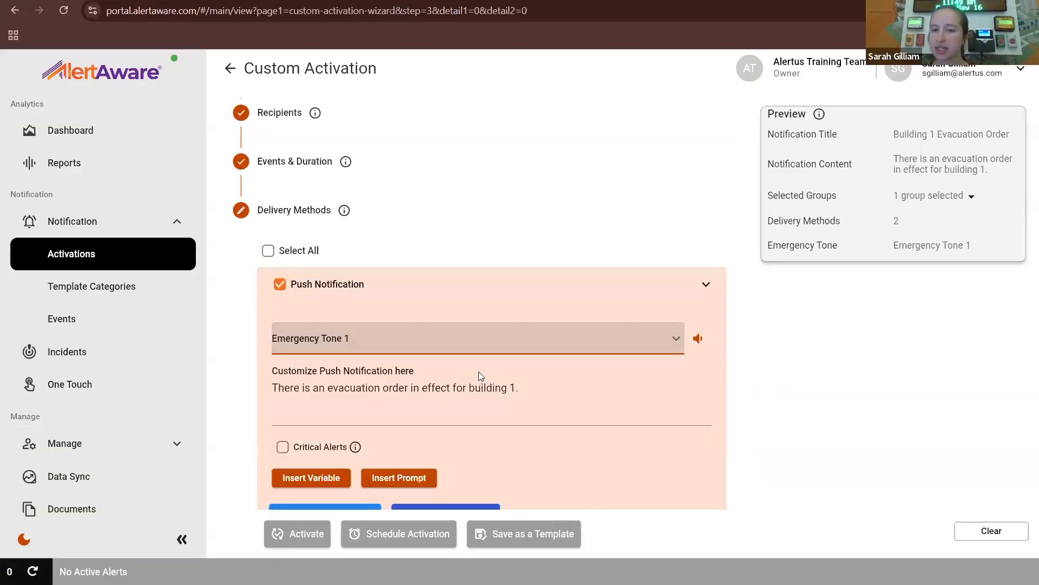
scroll(581, 404, down, 1)
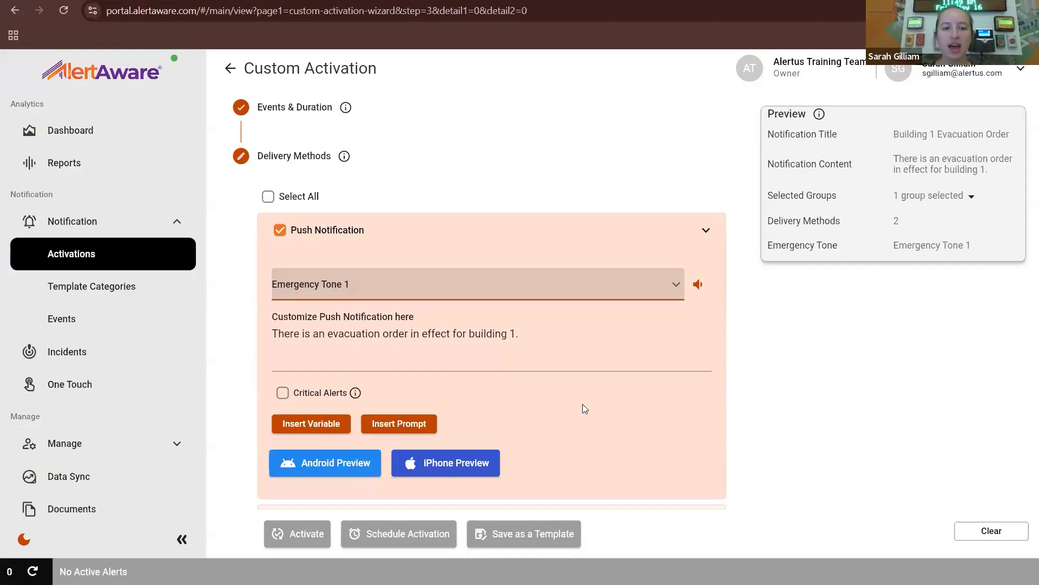
click(699, 287)
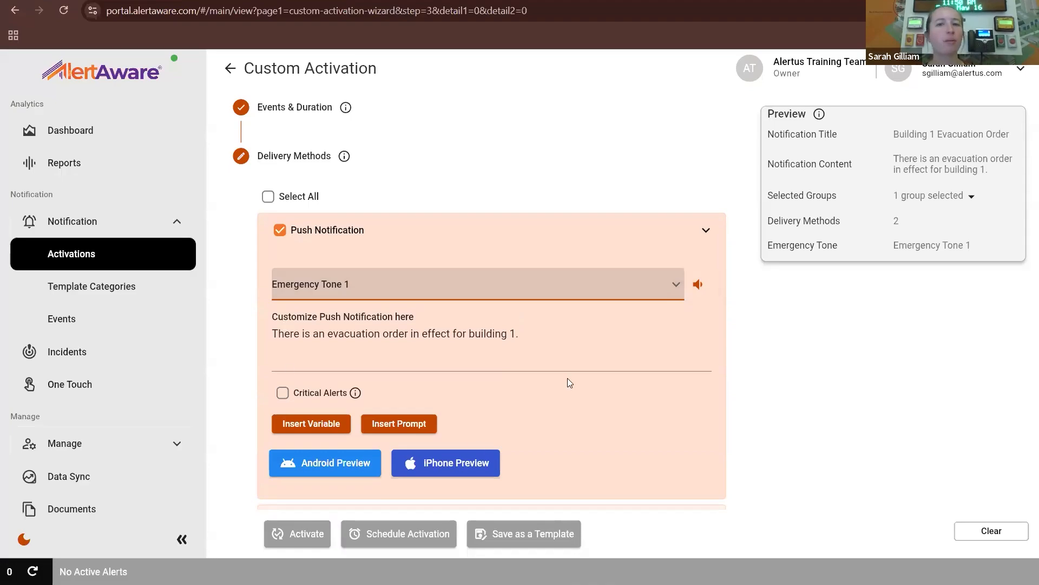
click(283, 394)
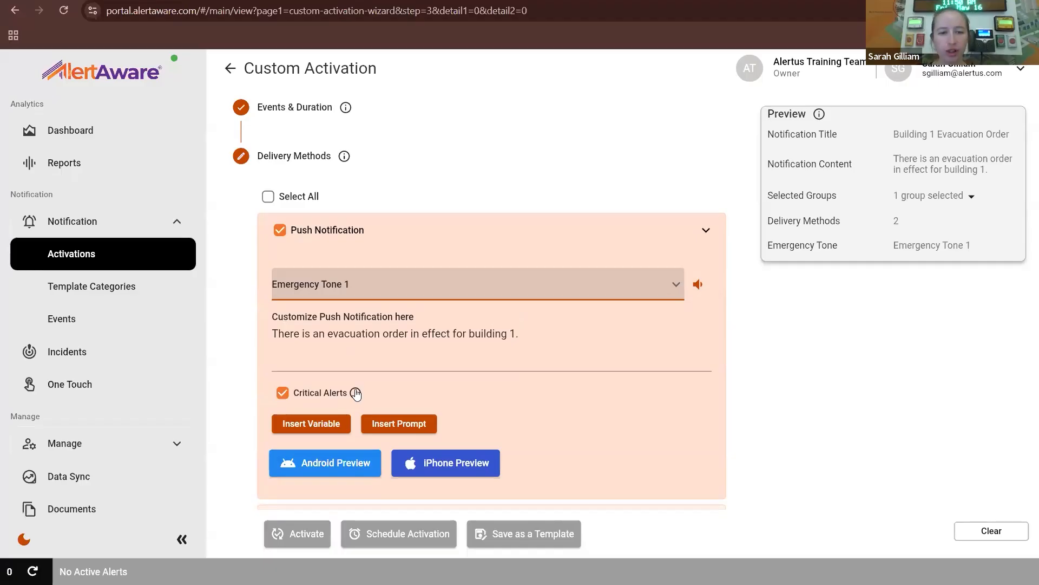
mouse_move(355, 393)
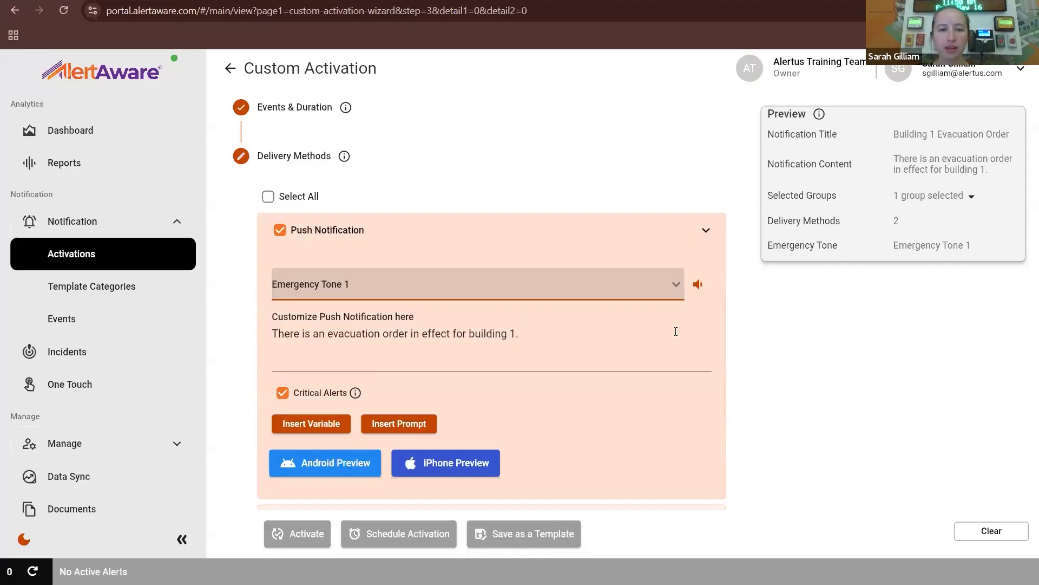
- In the Alertus delivery options, search the preset alerts for "evac", select the signed-in user's own evacuation preset, and enable Use AlertAware's text
click(705, 230)
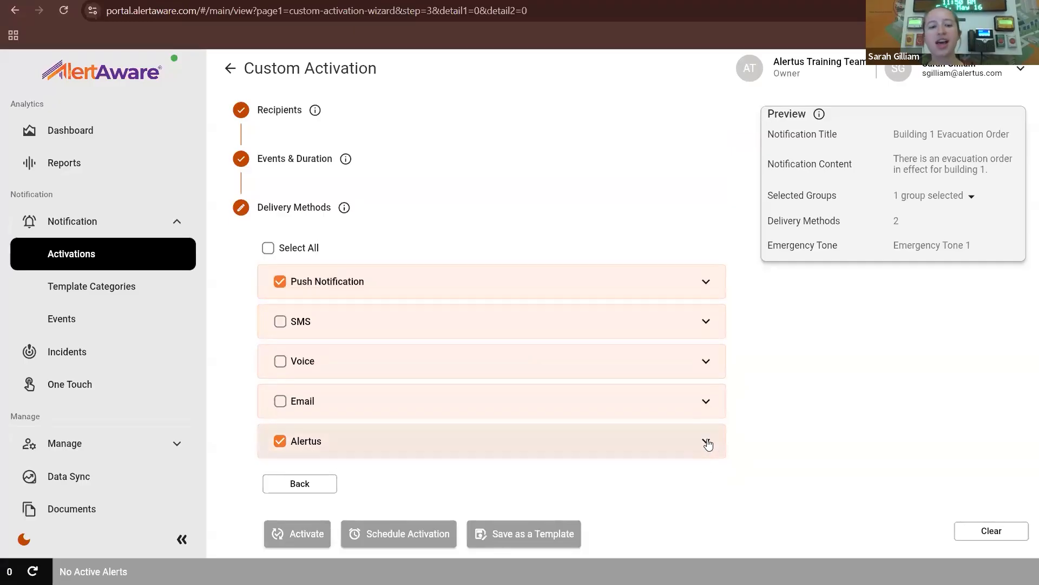
click(707, 441)
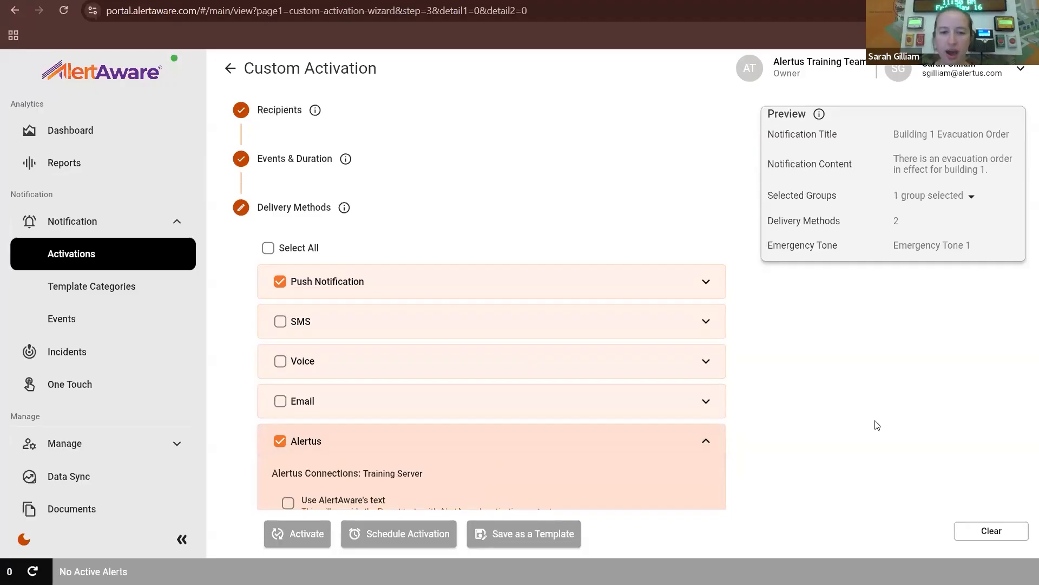
scroll(617, 449, down, 3)
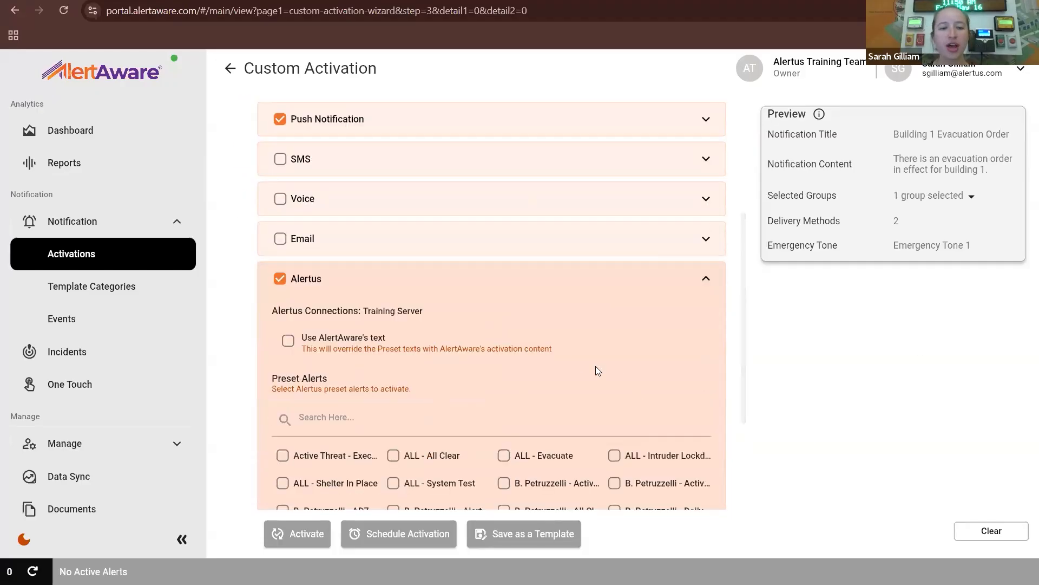
scroll(579, 359, down, 2)
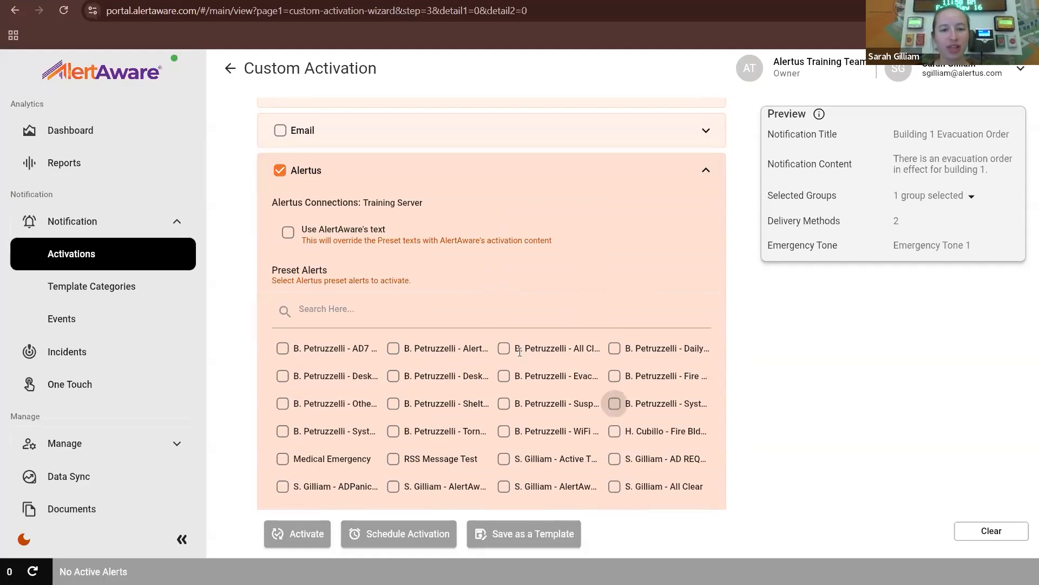
scroll(558, 387, down, 1)
scroll(559, 388, down, 2)
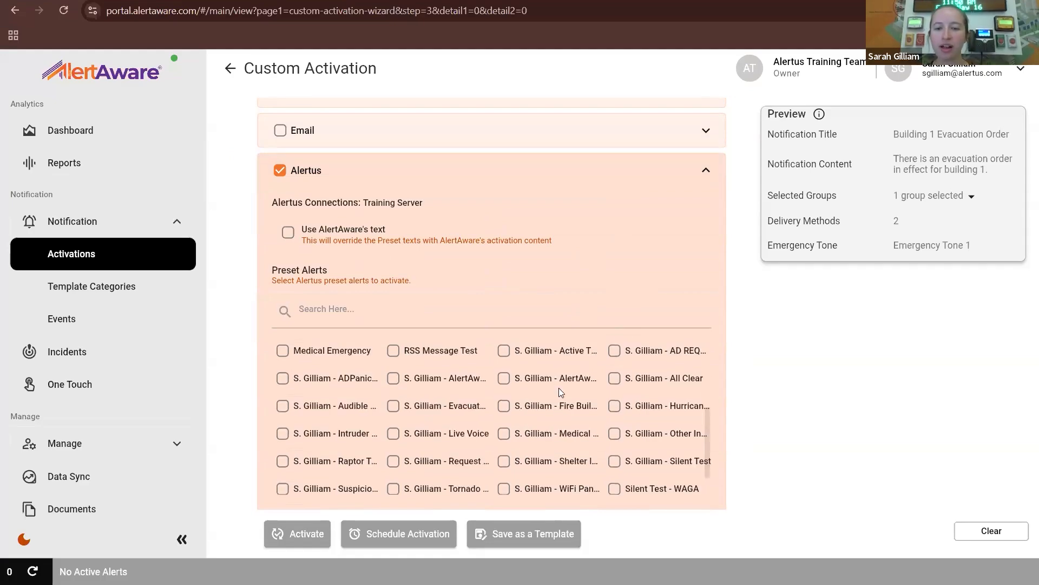
click(399, 321)
text(evac)
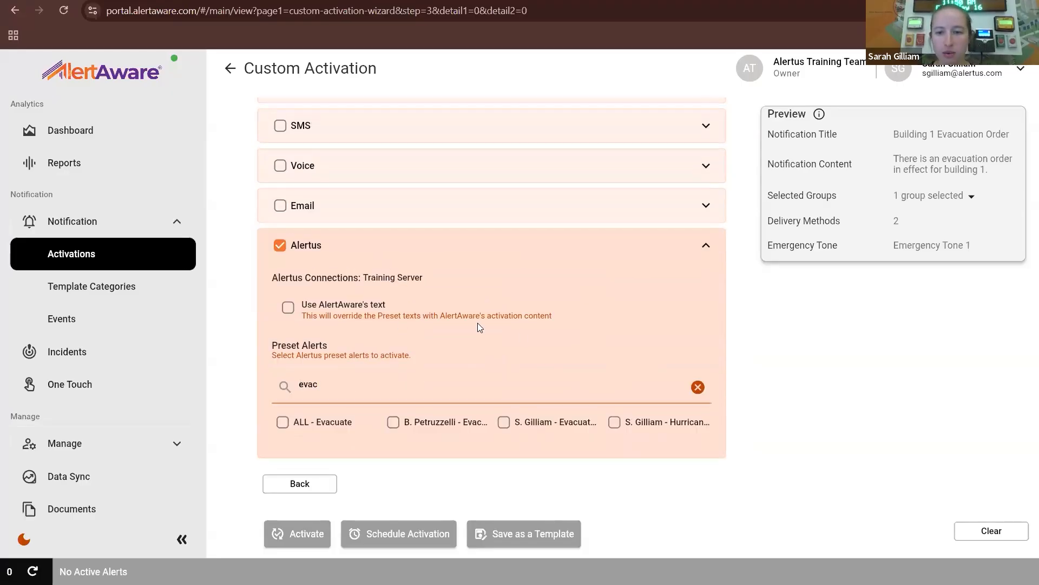
click(504, 424)
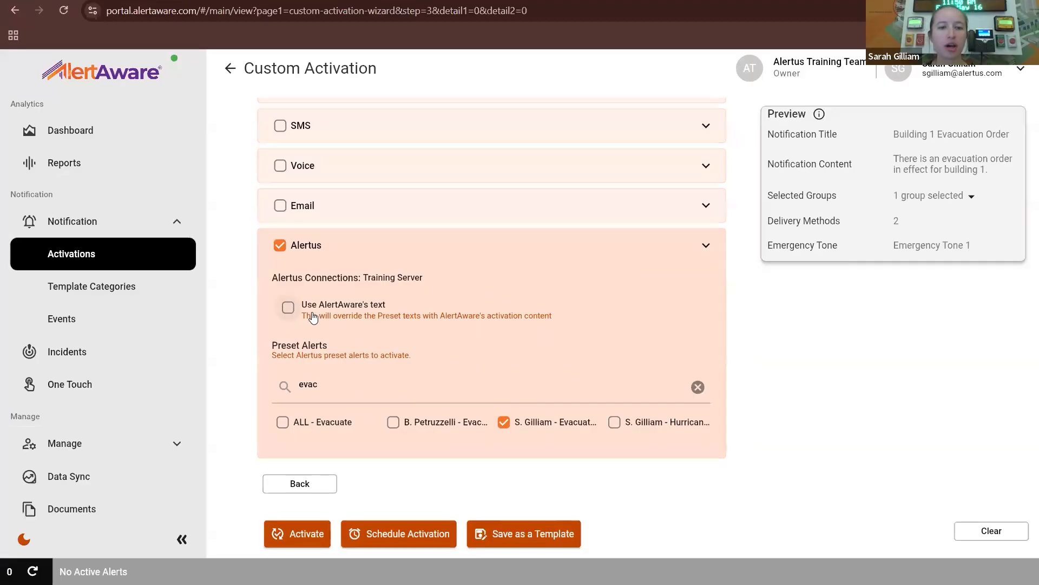
click(288, 313)
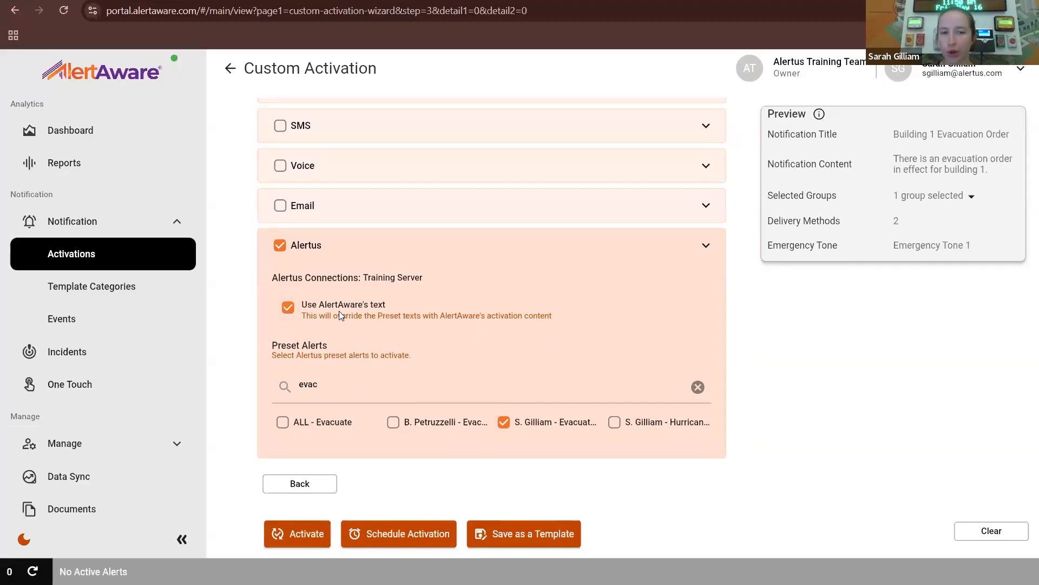
- Review the notification content in the Compose section, return to Delivery Methods, and collapse the Alertus options
scroll(407, 309, up, 5)
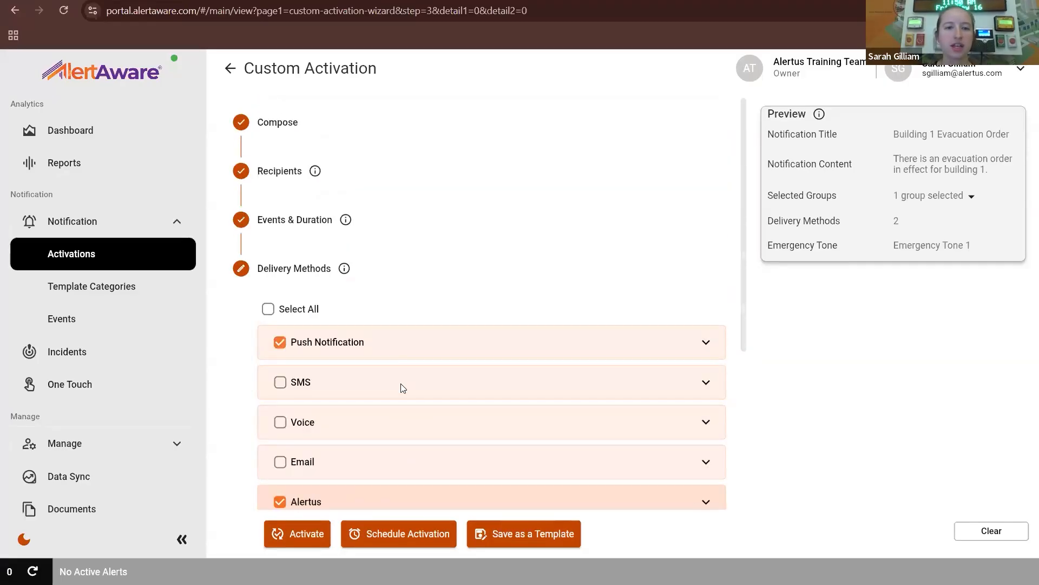
click(316, 130)
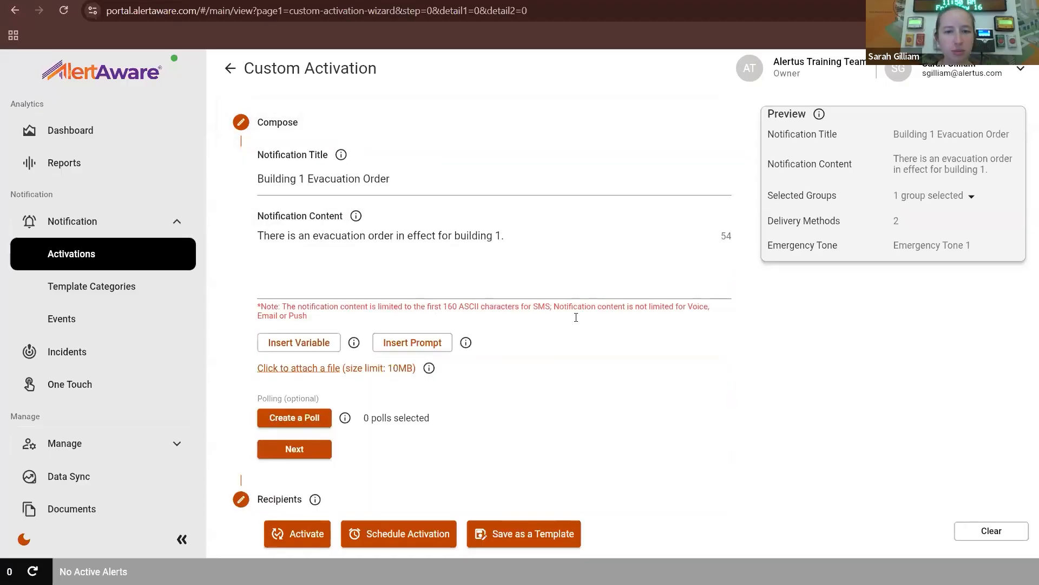
drag(503, 235, 253, 245)
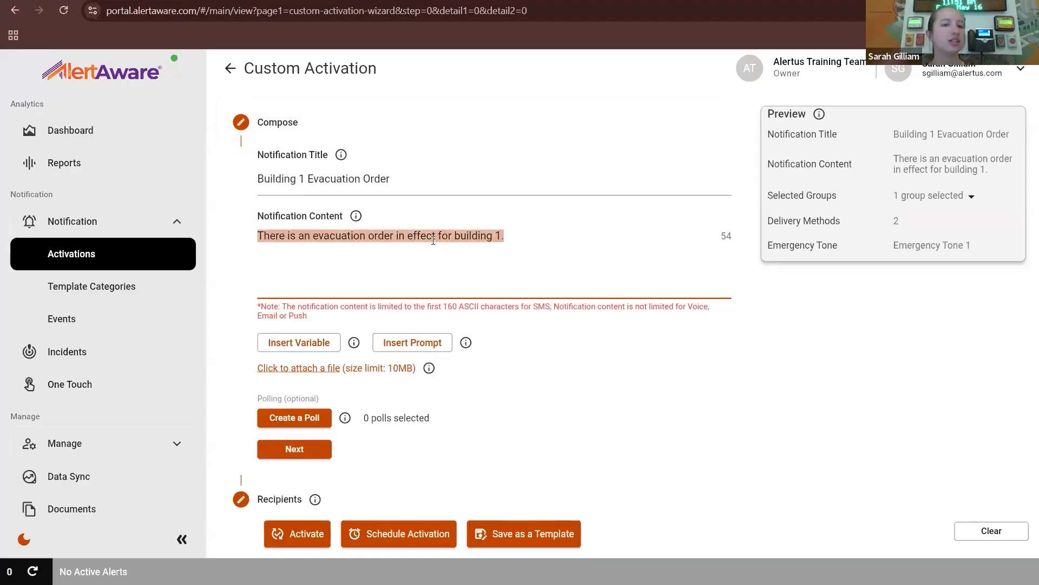
scroll(552, 274, down, 2)
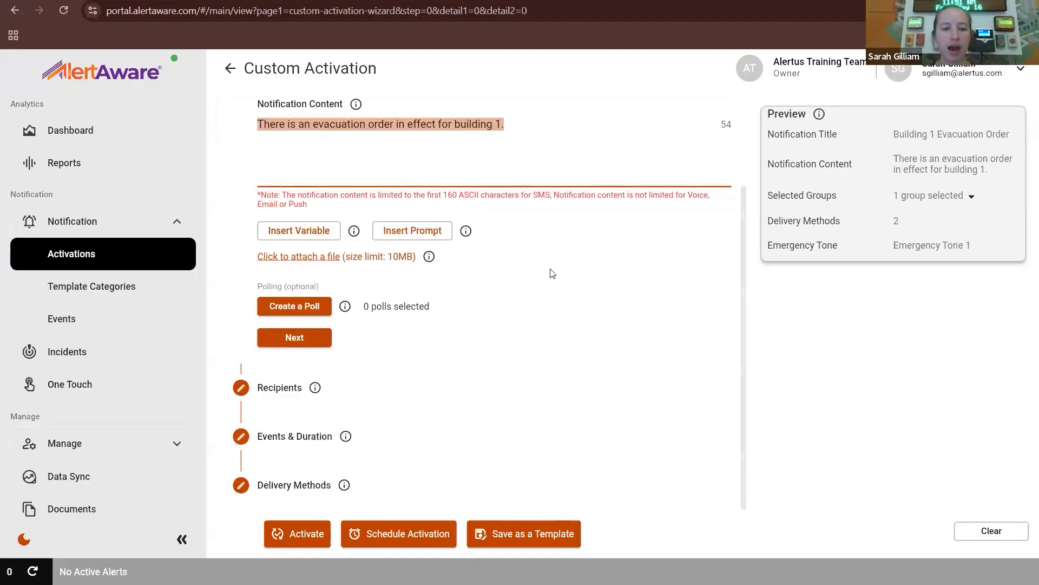
click(291, 484)
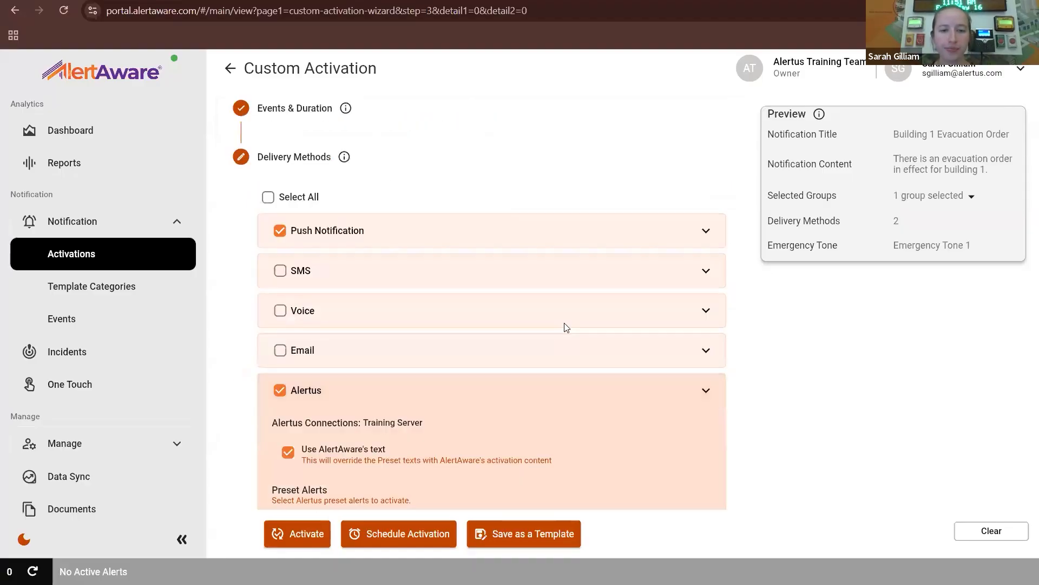
scroll(560, 346, down, 2)
scroll(555, 366, up, 1)
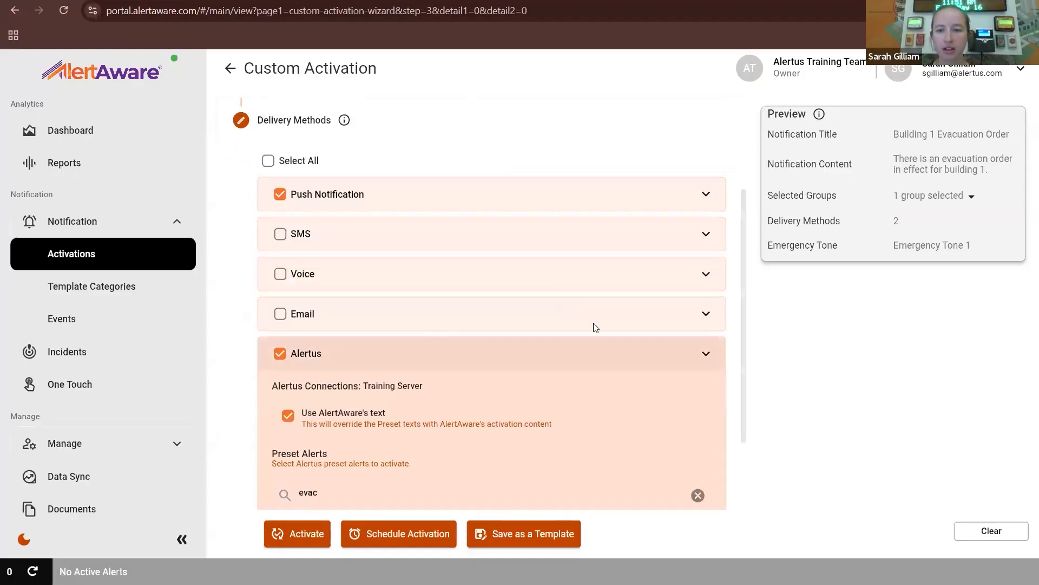
click(706, 356)
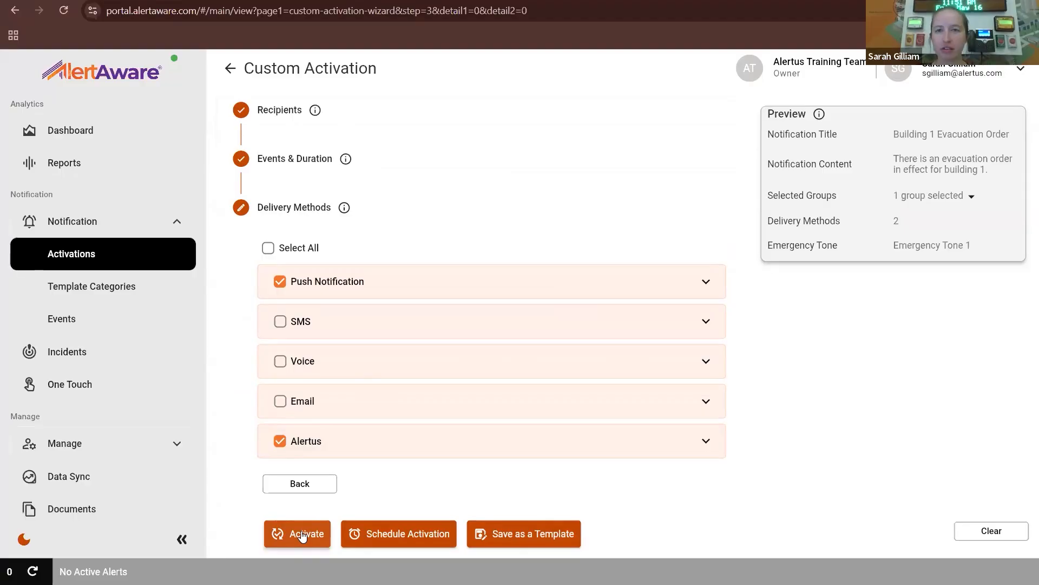
- View the start date and start time options for scheduling the activation, and leave without scheduling it
click(401, 538)
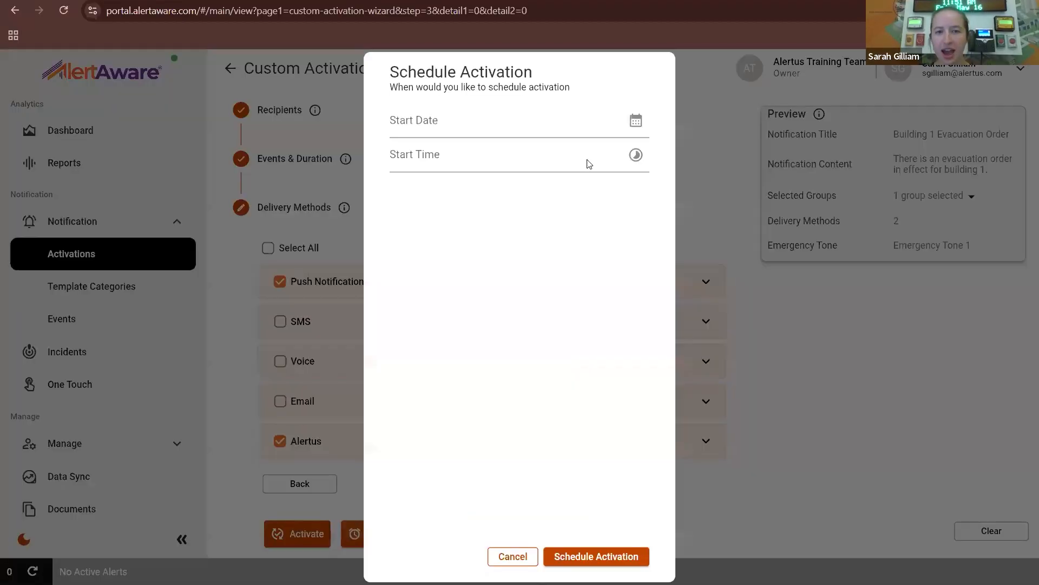
click(550, 122)
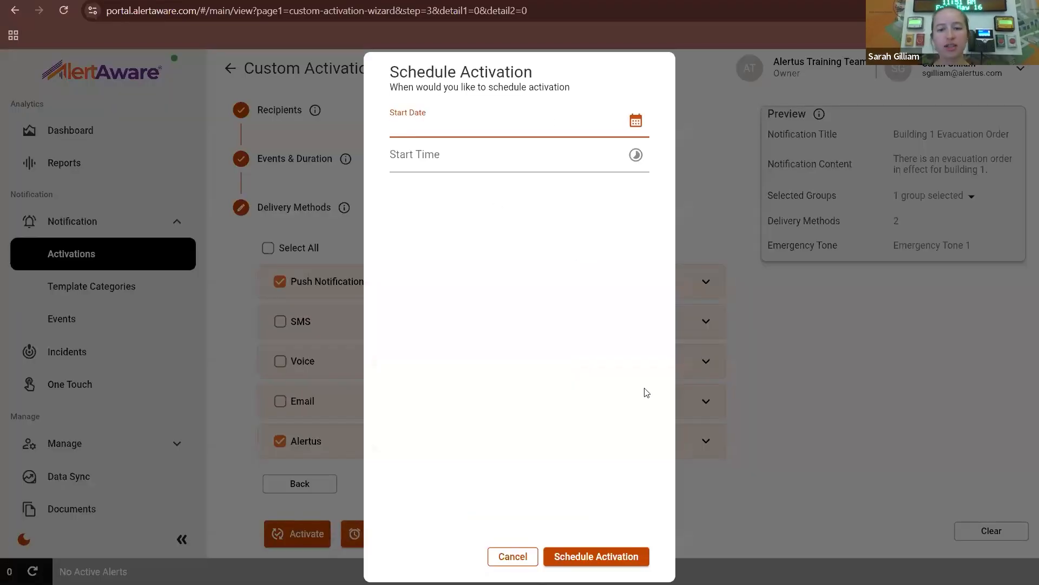
click(521, 556)
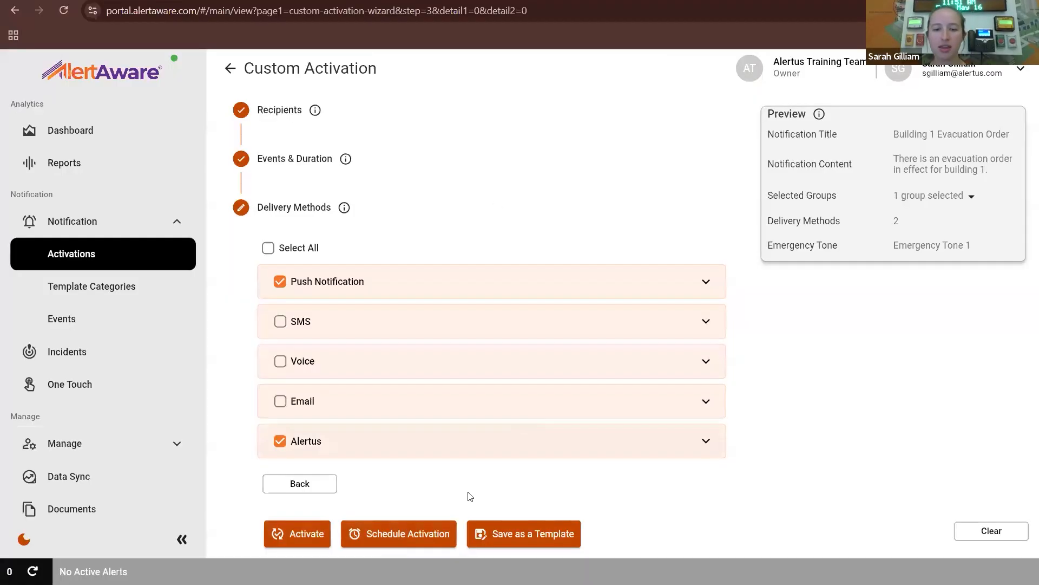
- Save the activation as a template in the signed-in user's own template category and make it a One Touch
click(540, 538)
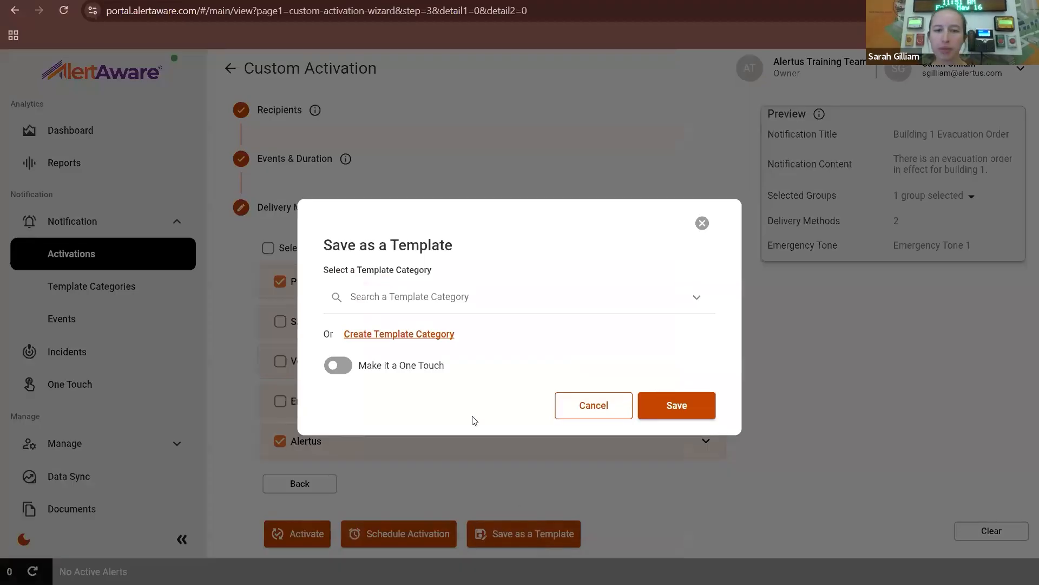
click(523, 295)
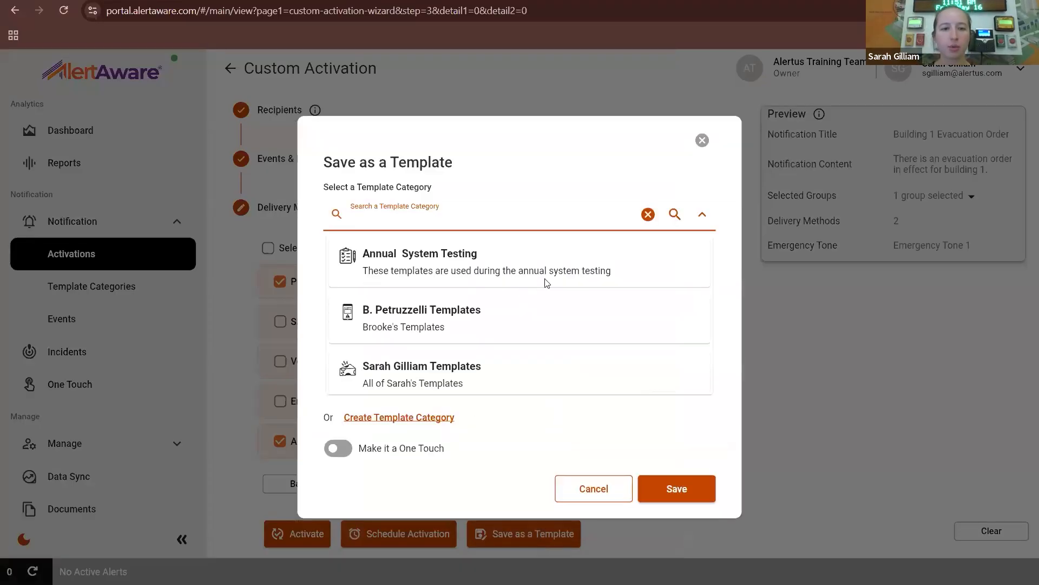
scroll(470, 352, down, 1)
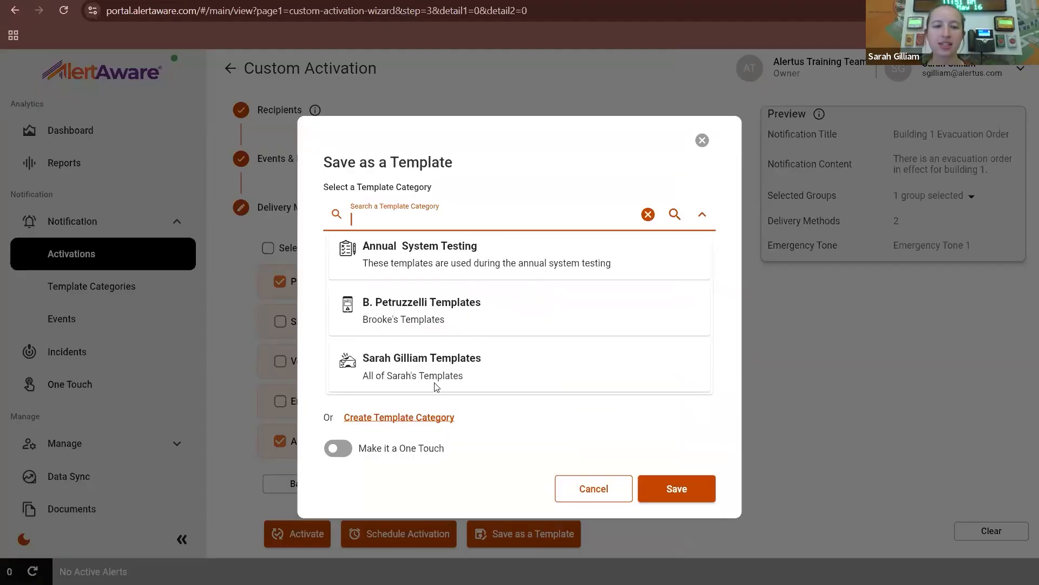
click(391, 374)
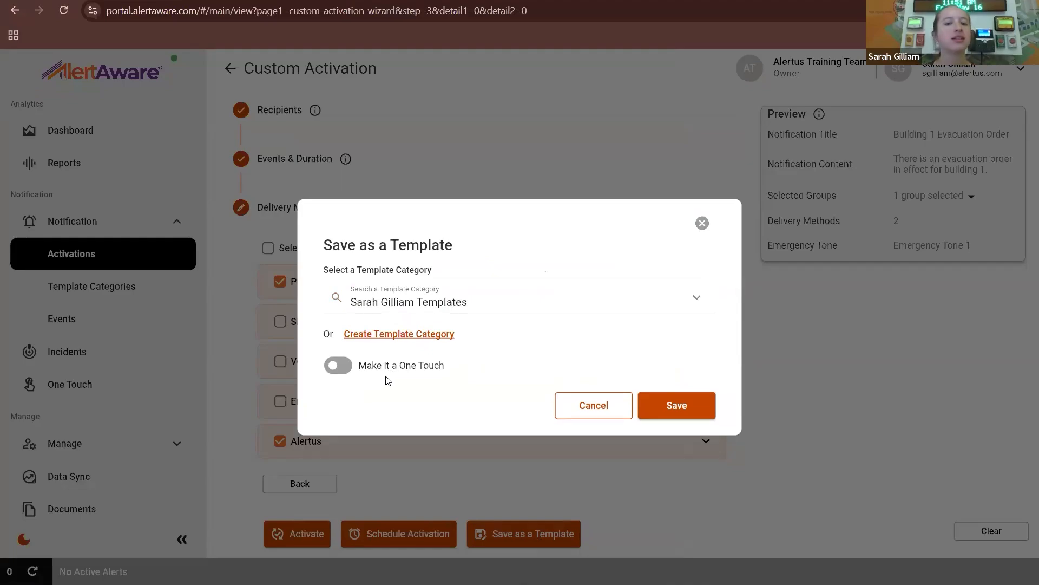
click(332, 370)
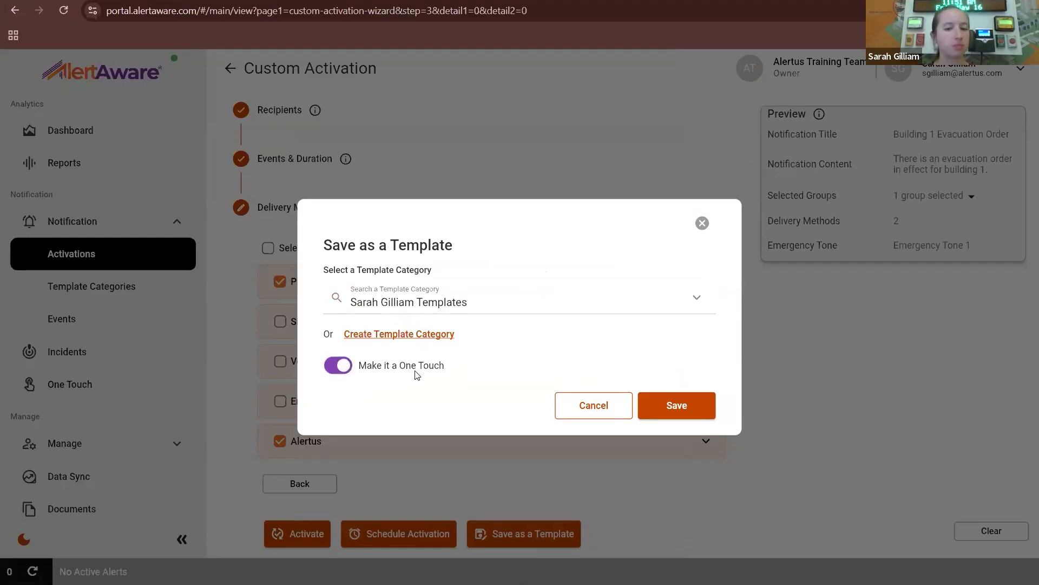
click(690, 407)
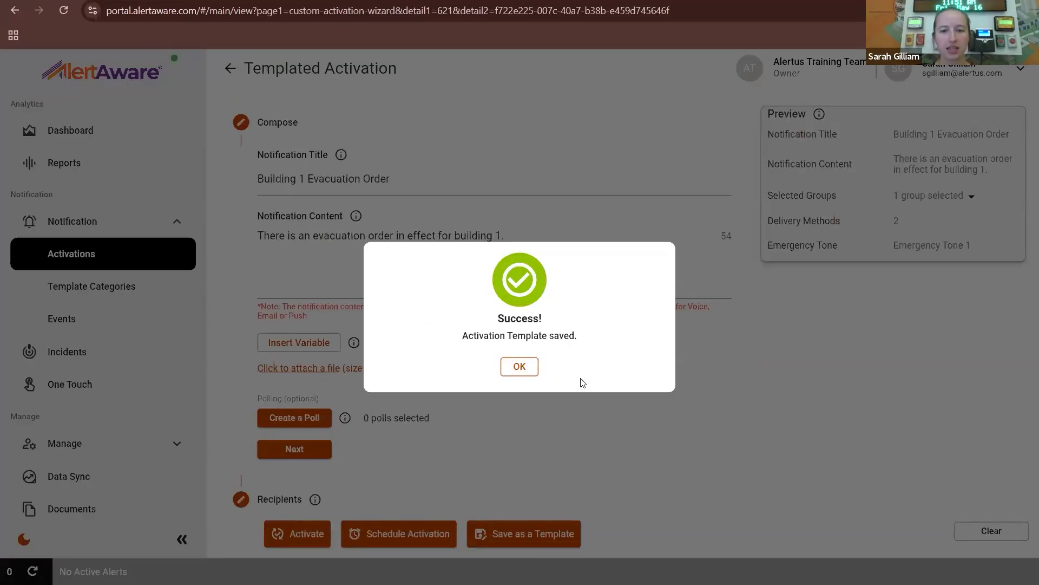
click(521, 368)
- Return to the dashboard, open the One Touch activations, and look through the saved templates
click(137, 62)
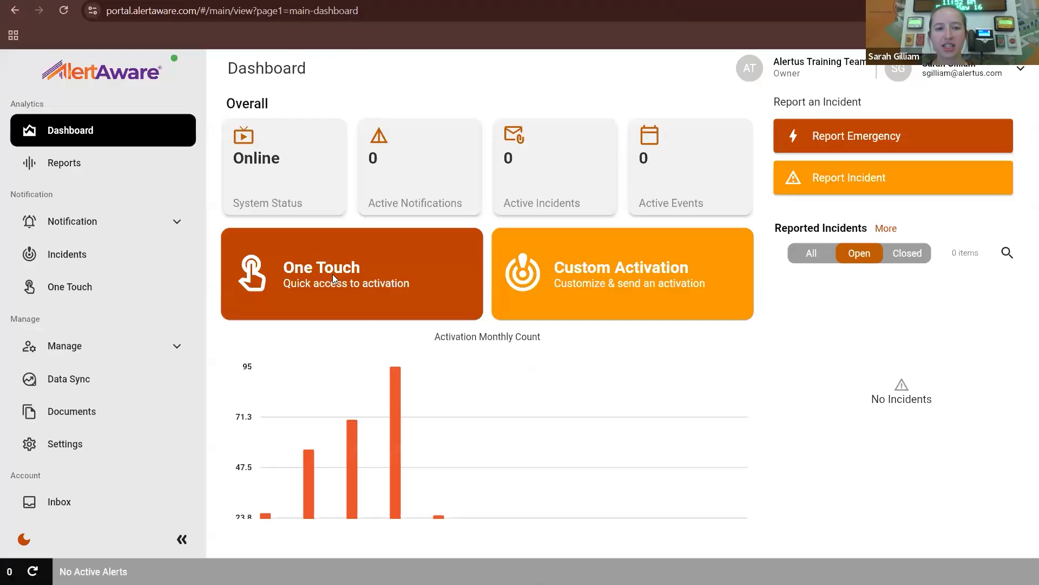
click(340, 268)
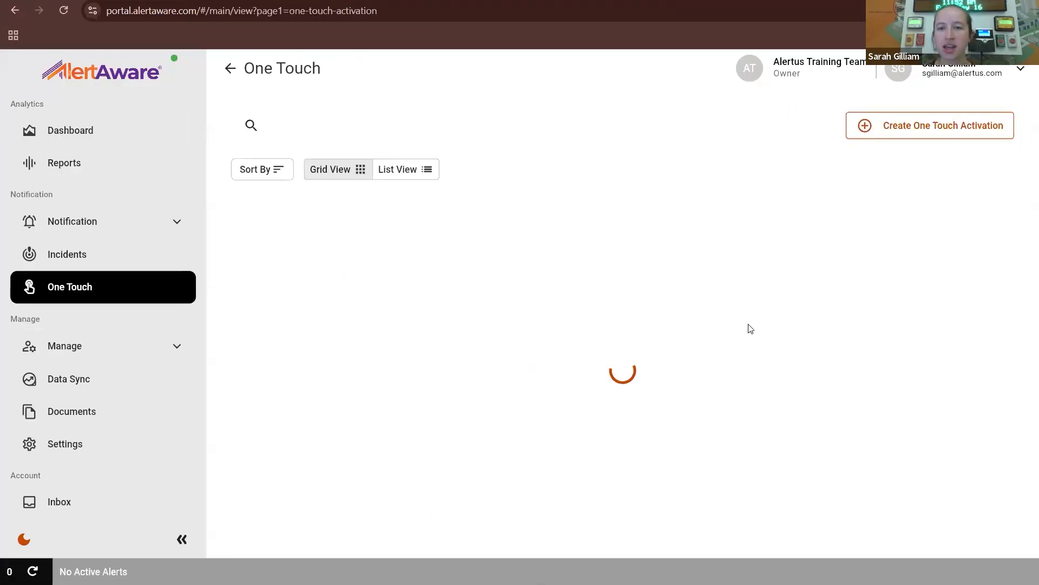
scroll(886, 304, down, 1)
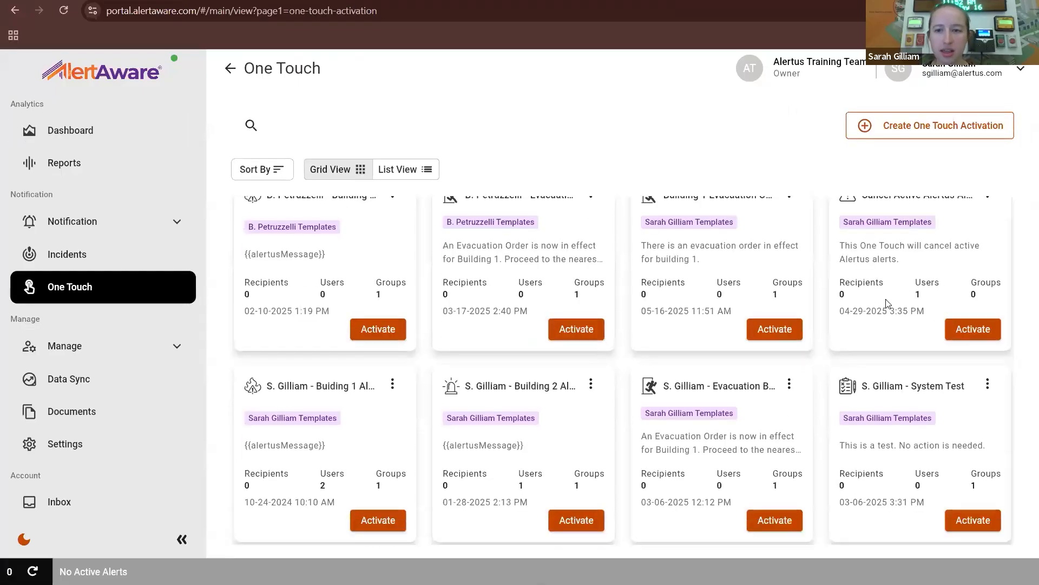
scroll(804, 229, up, 1)
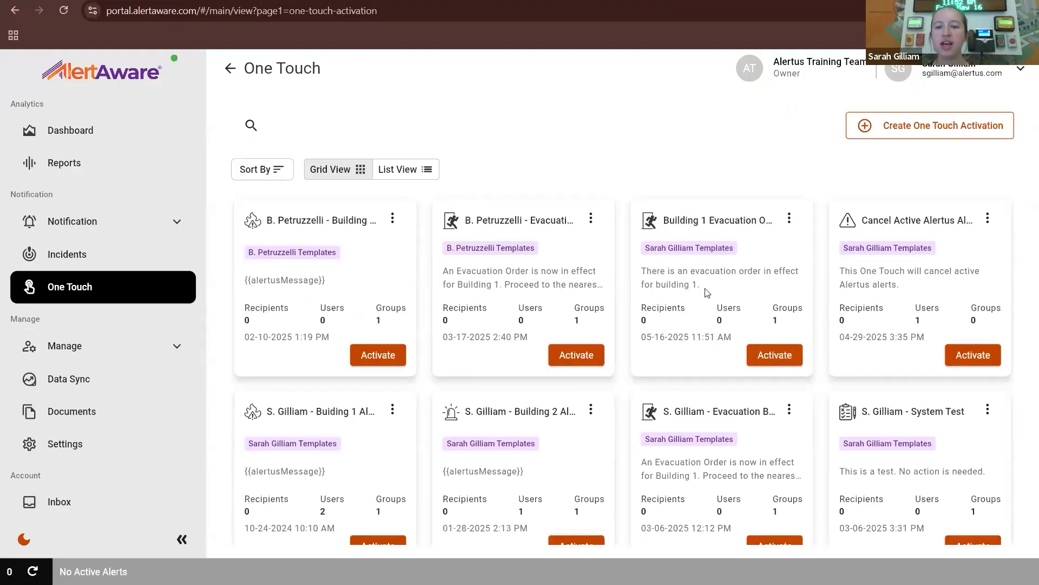
- Review and send the Building 1 Evacuation Order One Touch activation, and acknowledge the full-screen desktop alert
click(779, 355)
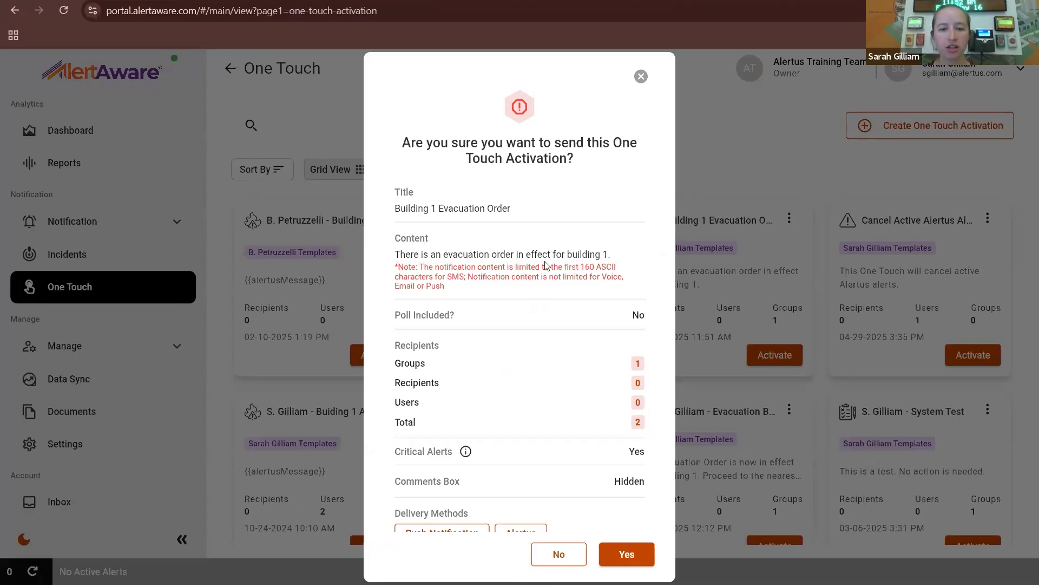
scroll(546, 265, down, 1)
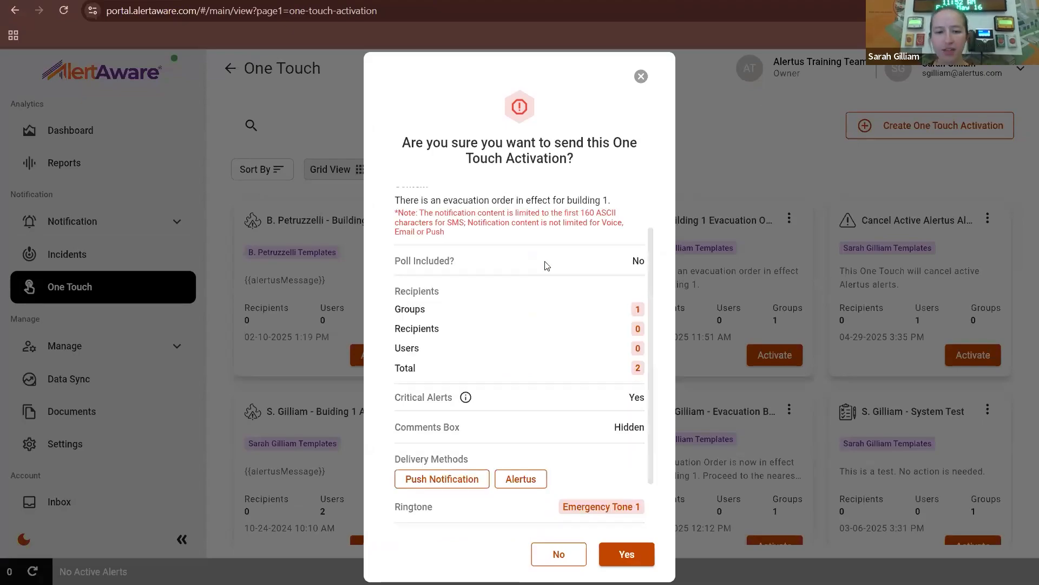
scroll(545, 265, down, 1)
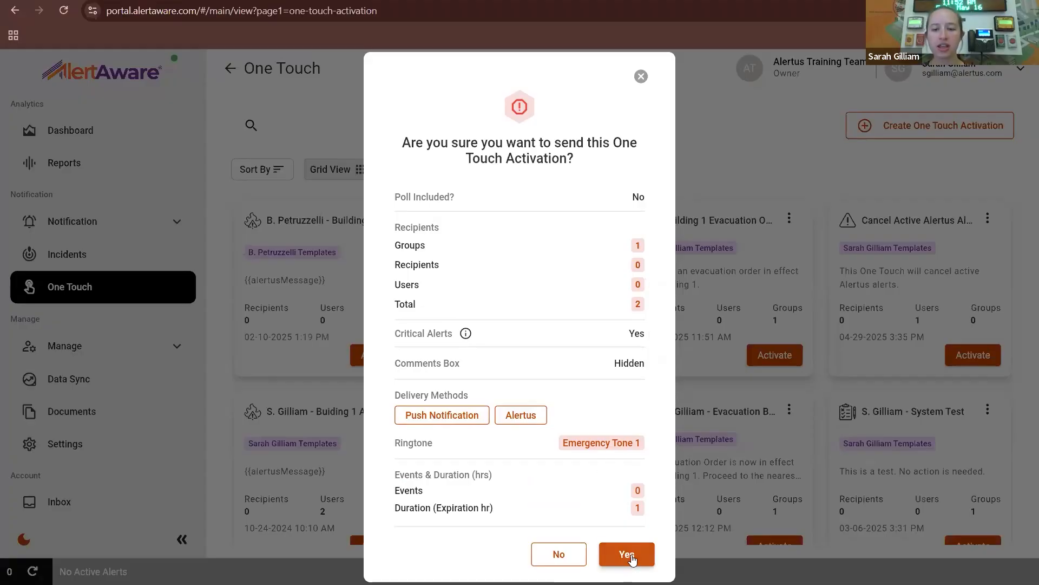
click(630, 555)
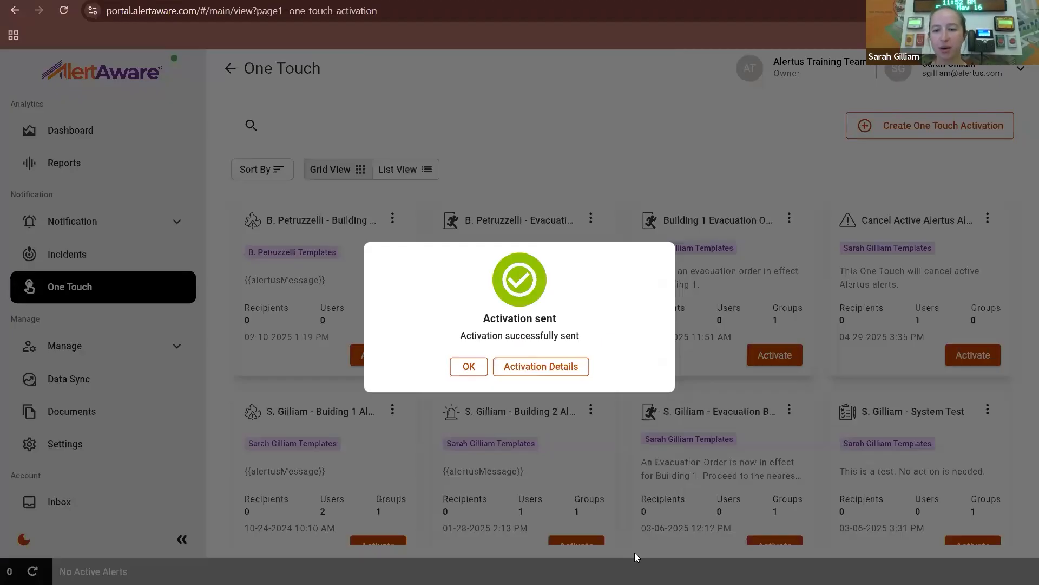
click(470, 367)
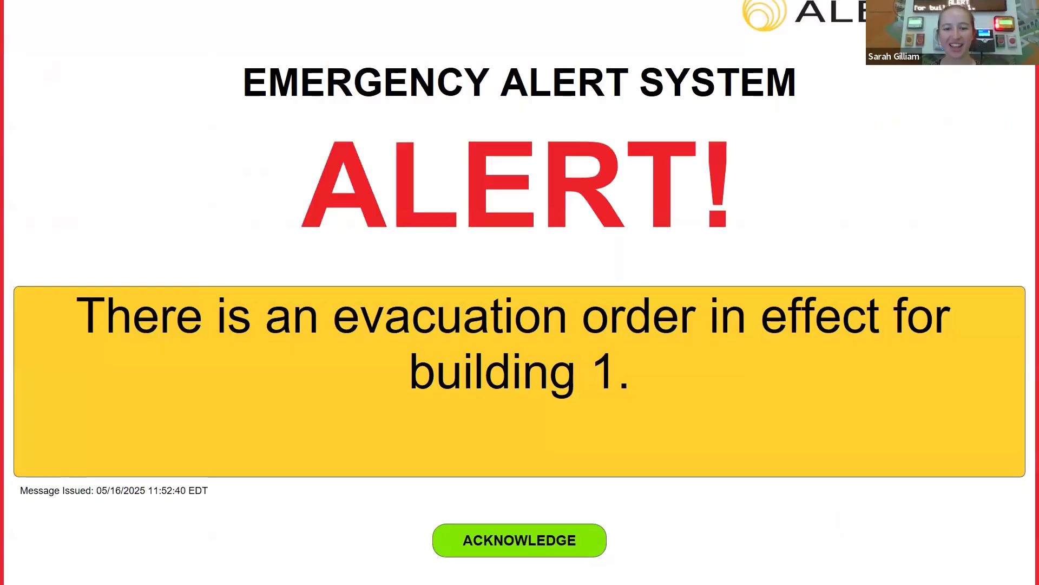
click(557, 547)
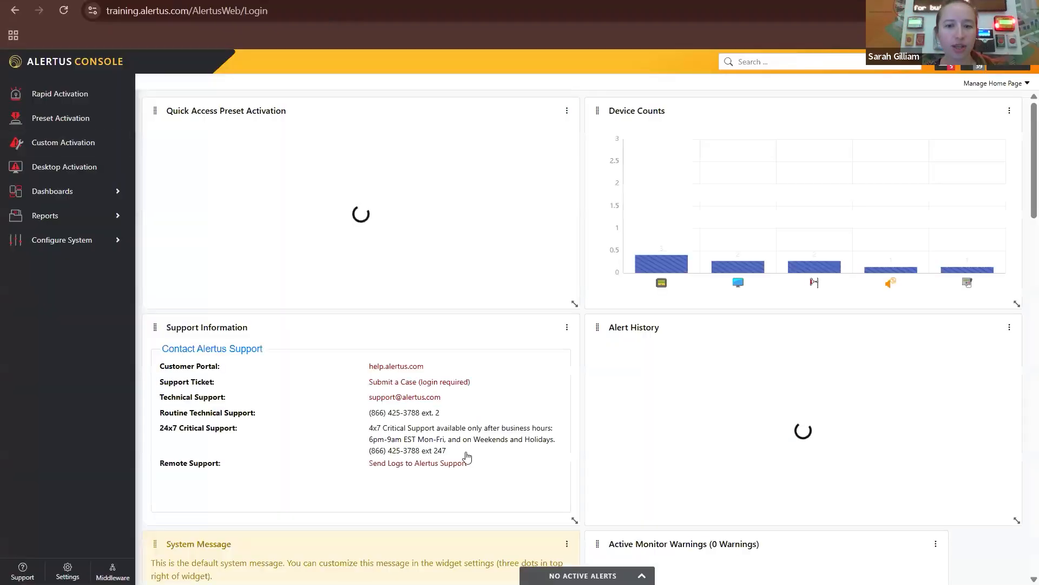
- Reload the Alertus Console home page, open the active alerts, and cancel the Building 1 evacuation alert
click(241, 12)
key(Return)
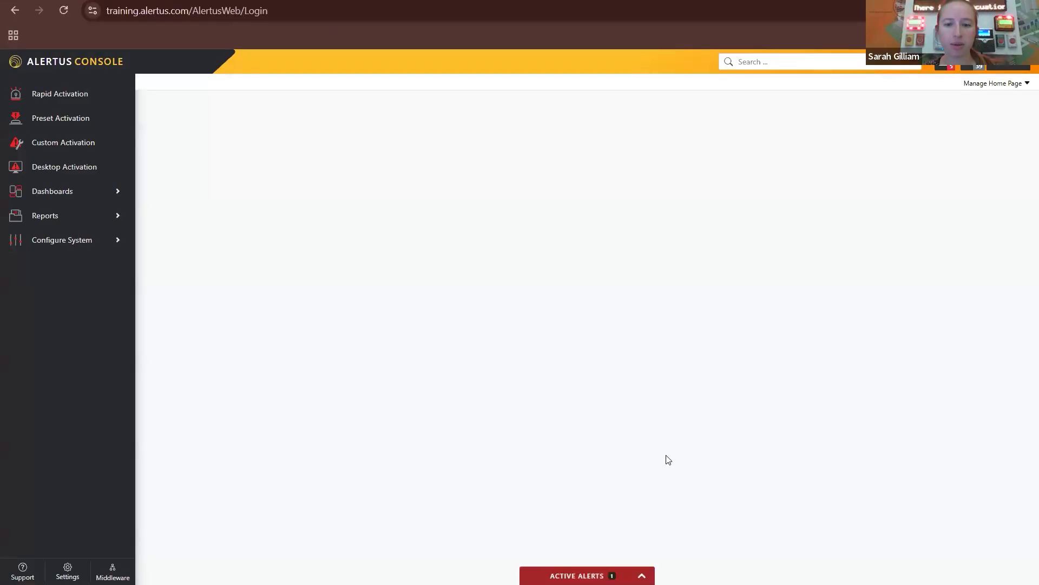
click(629, 575)
click(286, 570)
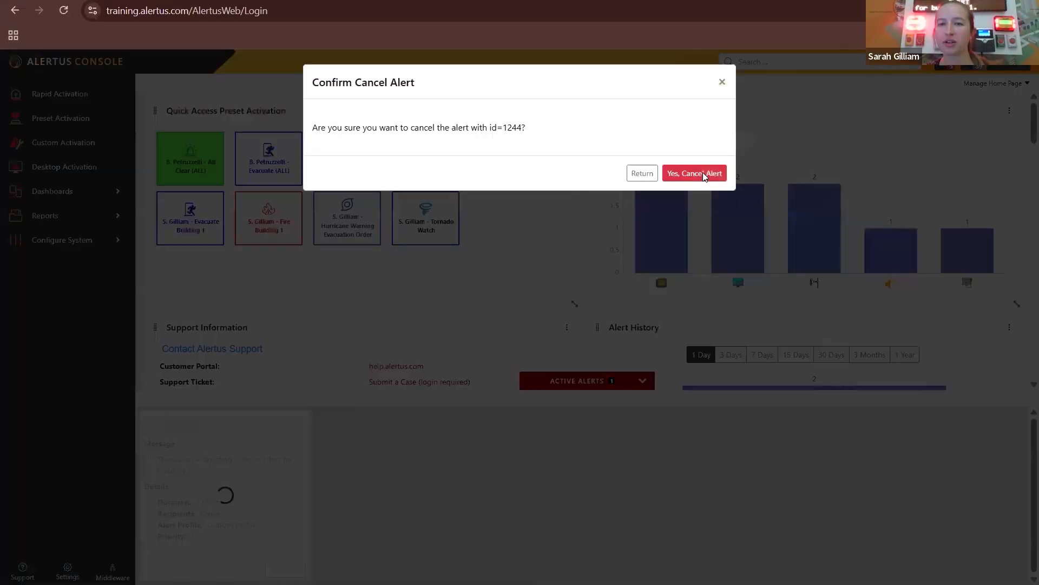
click(703, 173)
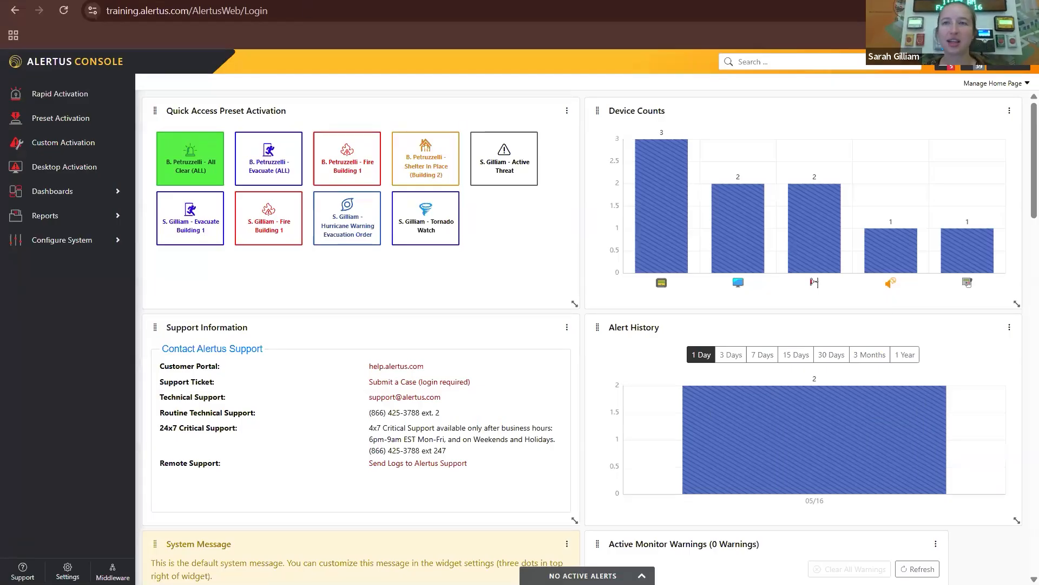
- Switch back to AlertAware's One Touch page, view the mobile app's inbox on the mirrored phone, and move the phone out of view
key(ctrl+Tab)
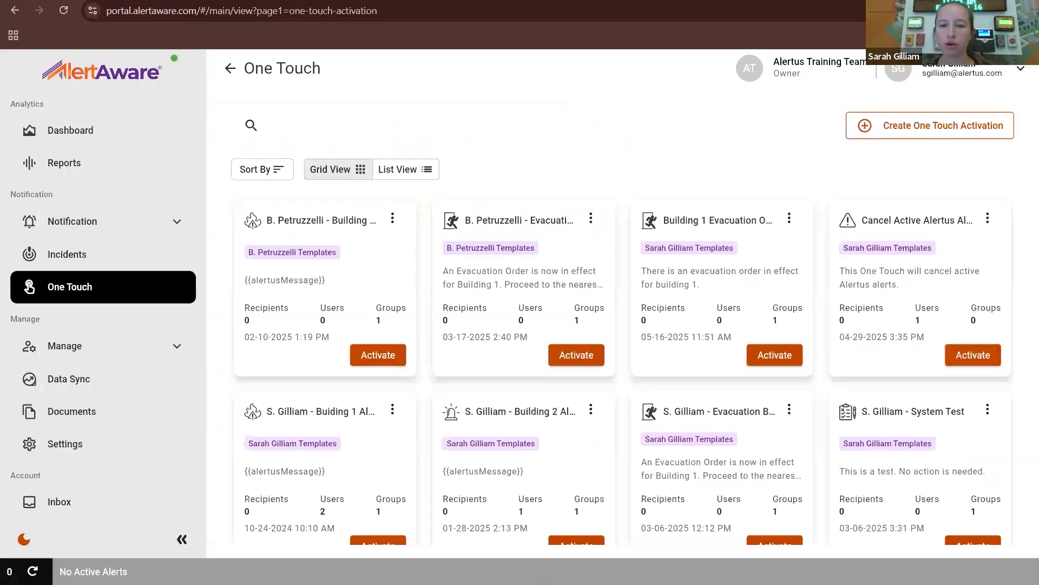
key(alt+Tab)
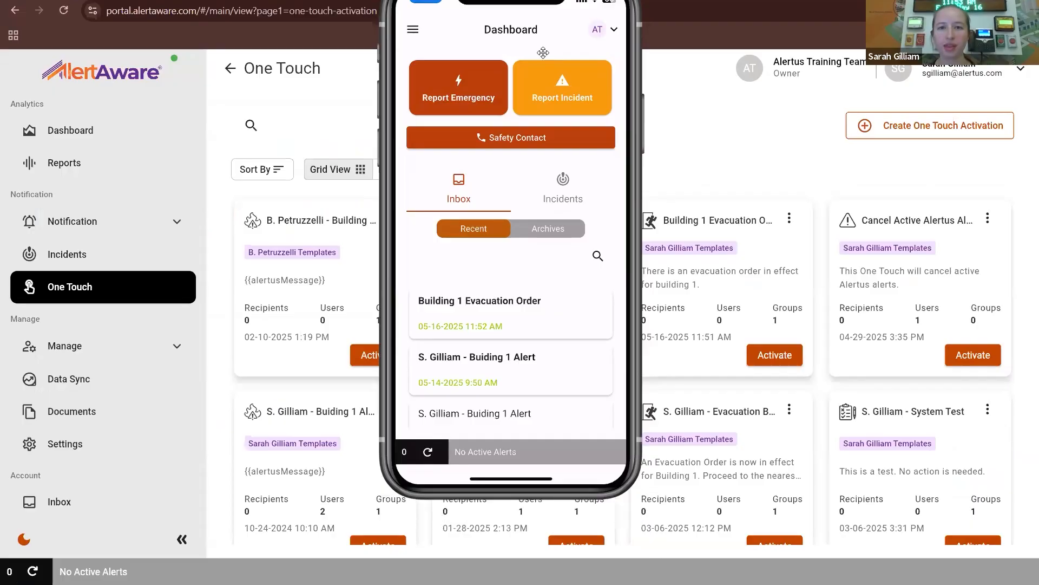
drag(543, 52, 1038, 53)
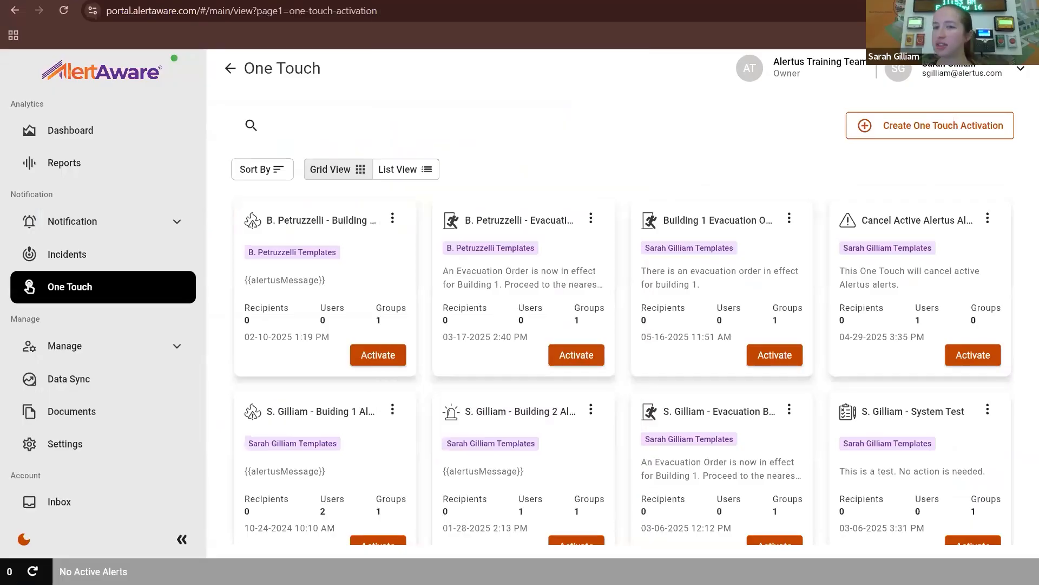